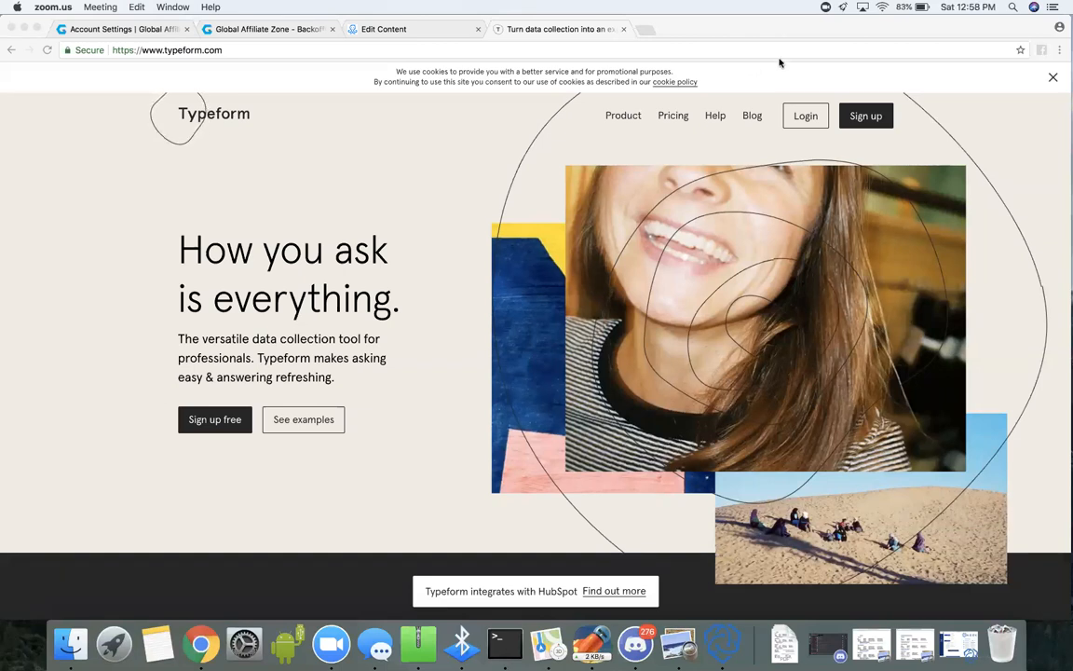
# Log in to the Typeform account and start a new typeform from scratch.
pyautogui.click(803, 124)
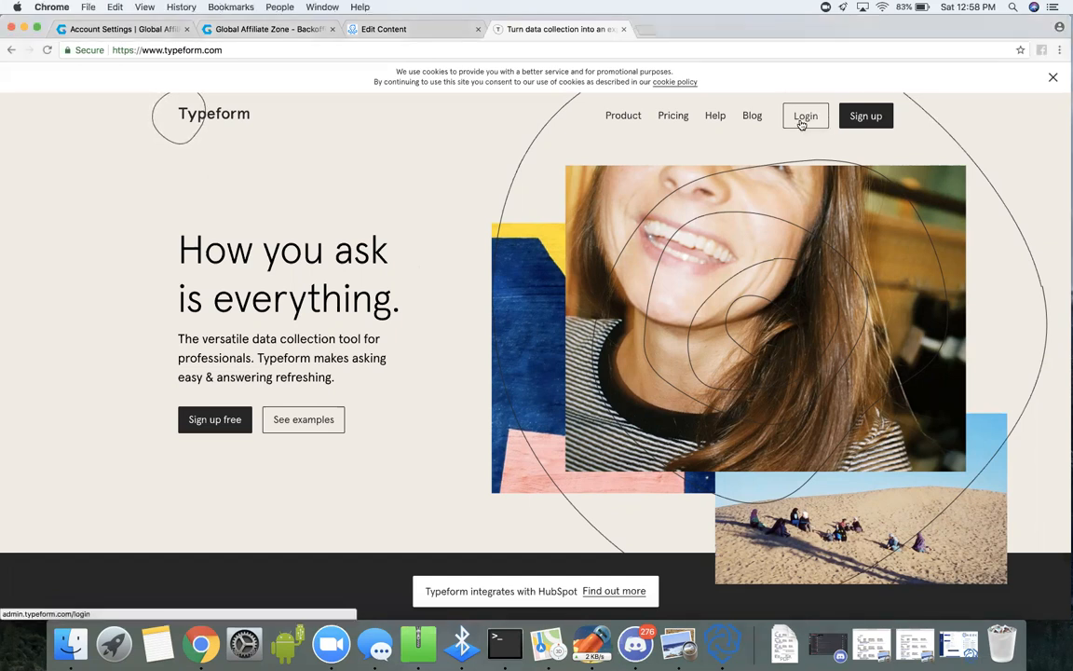
pyautogui.click(799, 121)
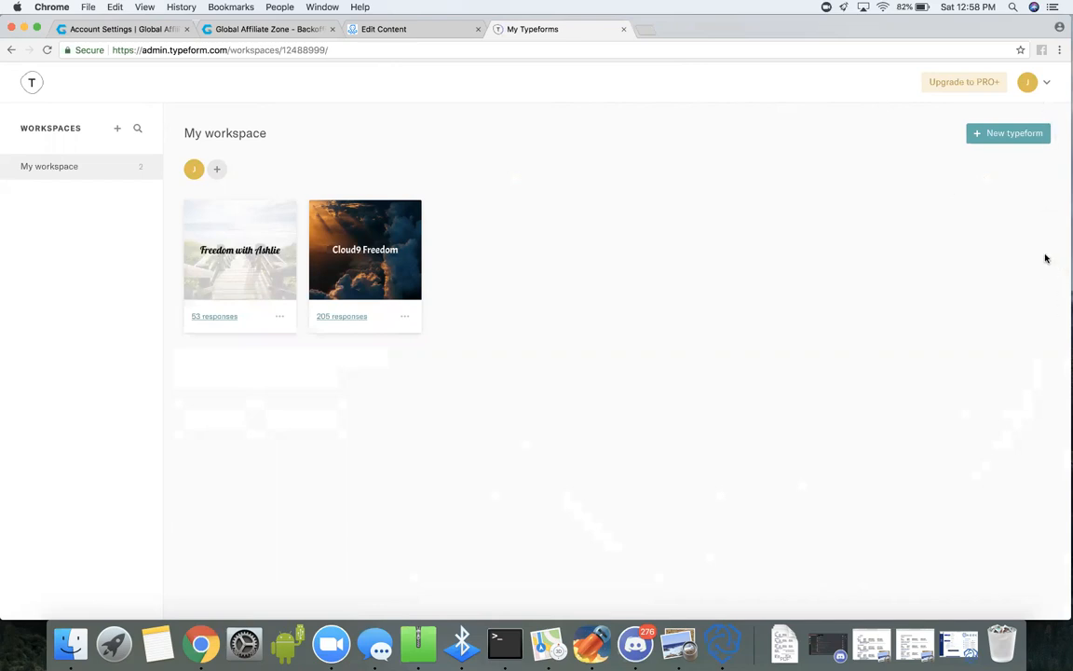
pyautogui.click(1039, 136)
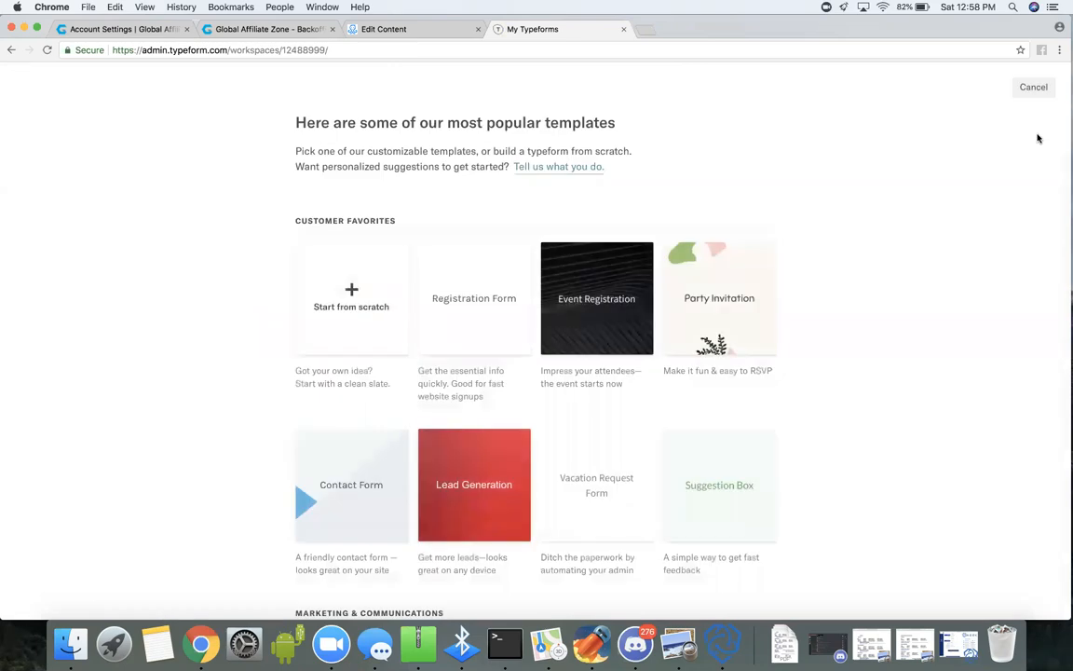
pyautogui.click(370, 279)
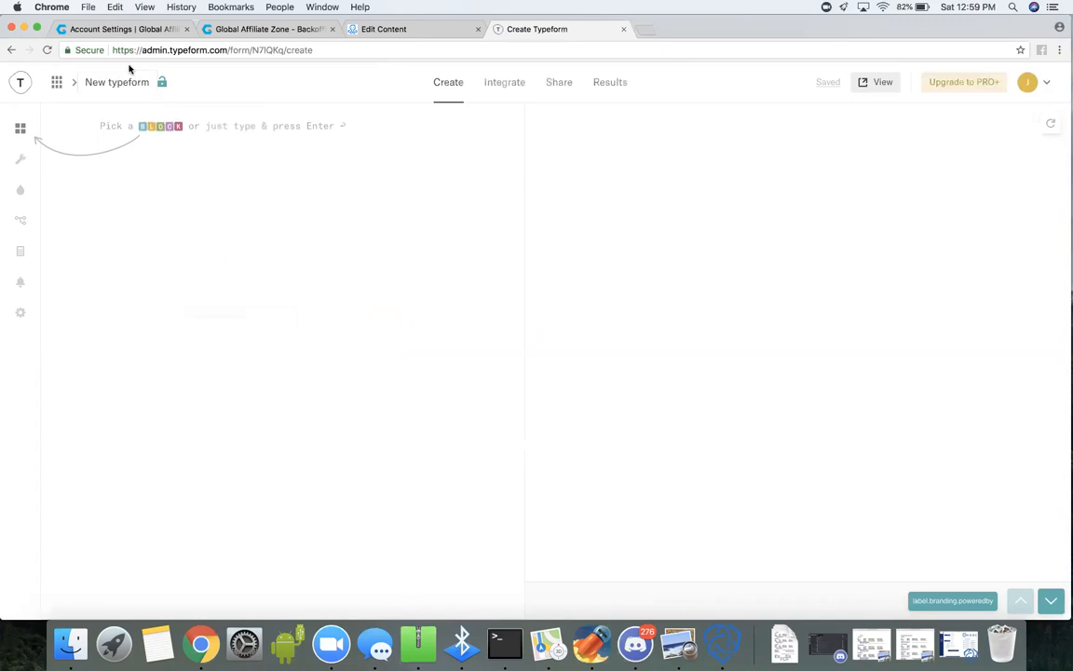
# Add a Welcome Screen block to the new typeform.
pyautogui.moveTo(163, 87)
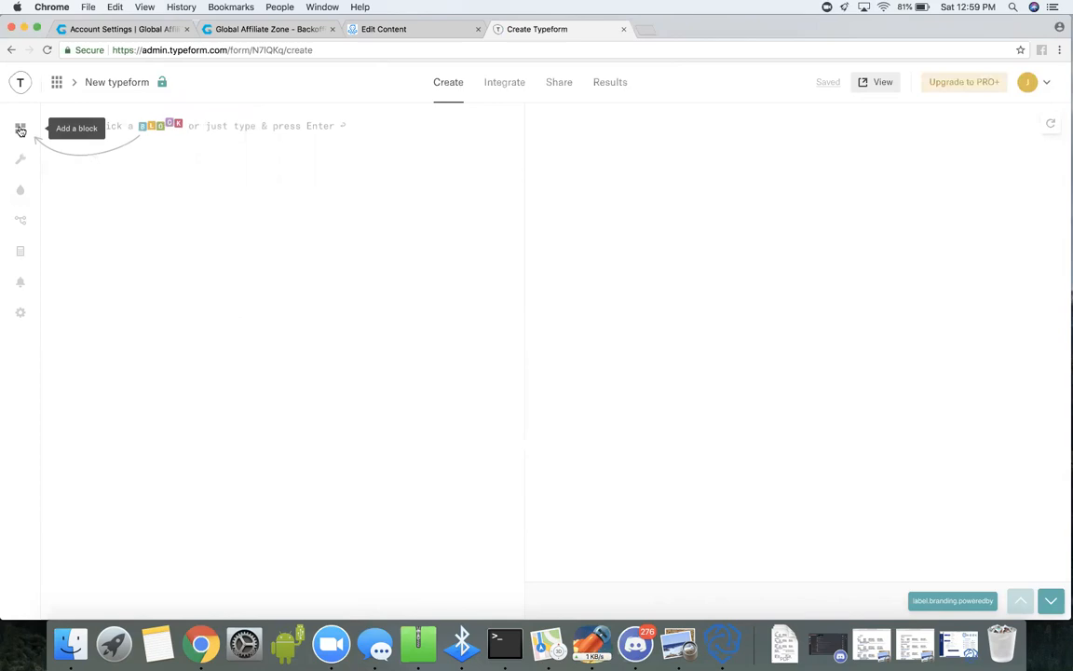
pyautogui.click(21, 130)
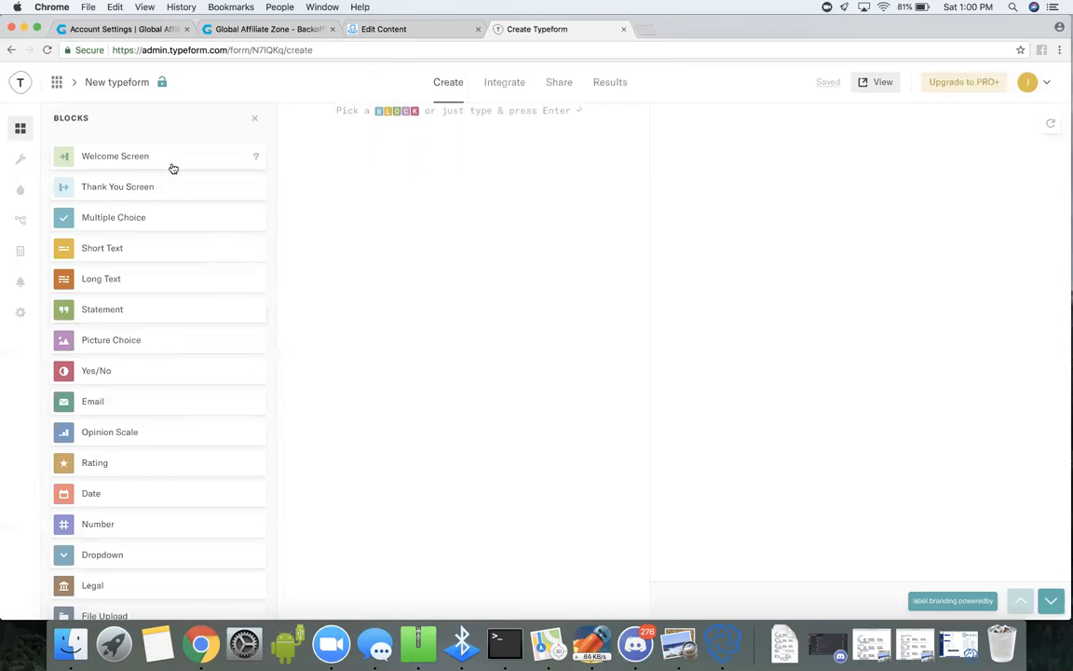
pyautogui.click(173, 168)
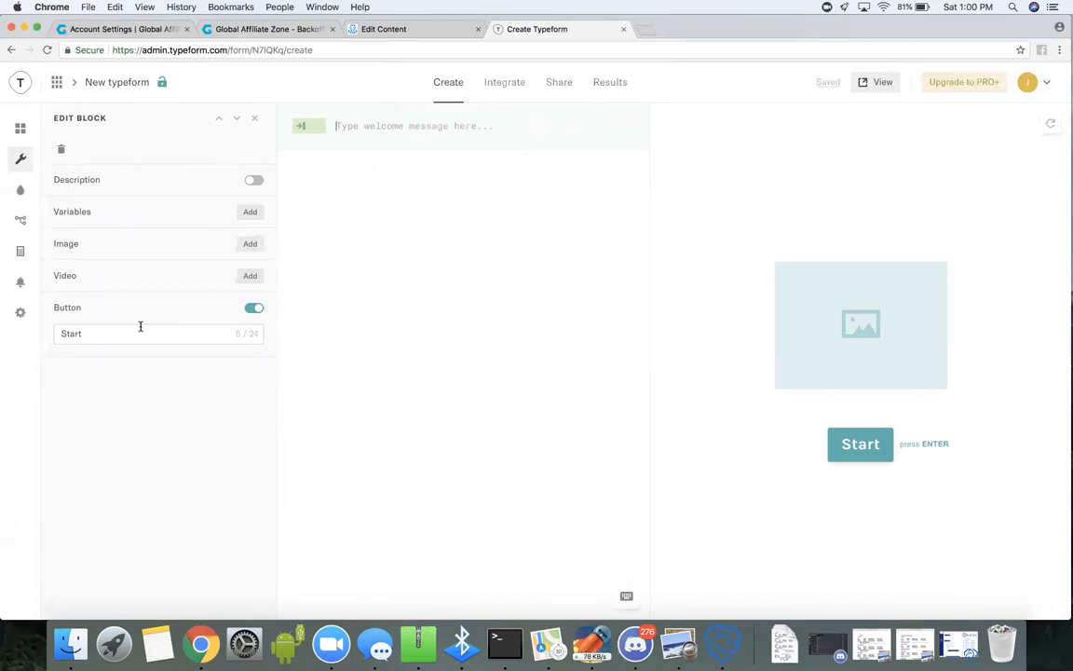
# Add an image to the welcome screen by uploading the portrait JPG photo from the Downloads folder.
pyautogui.click(251, 244)
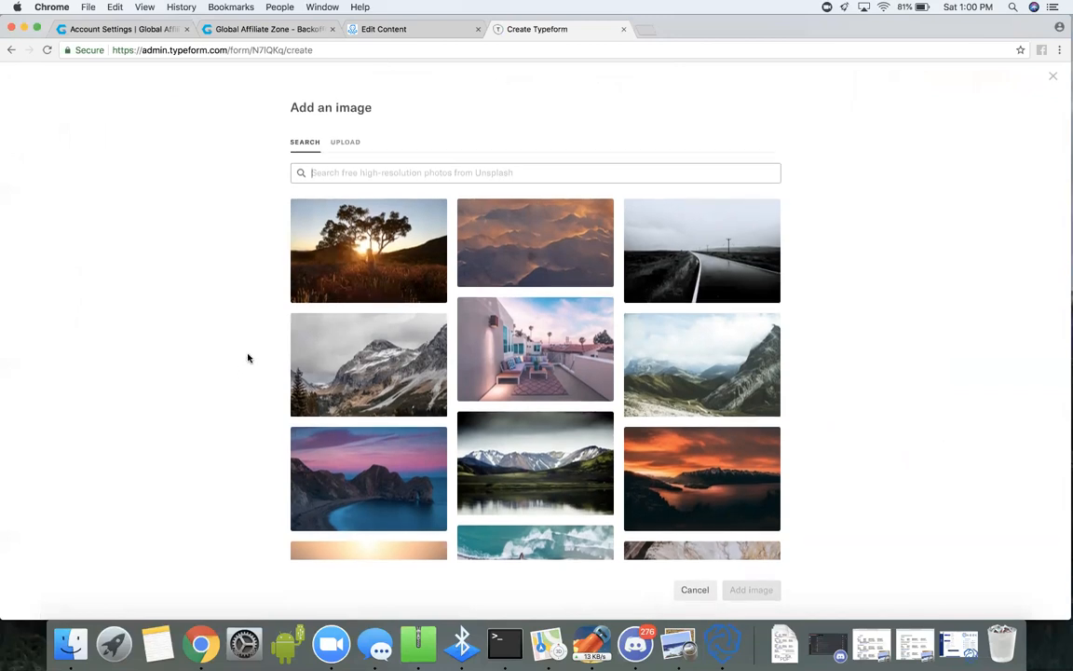
pyautogui.scroll(-3, 386, 457)
pyautogui.scroll(-10, 387, 456)
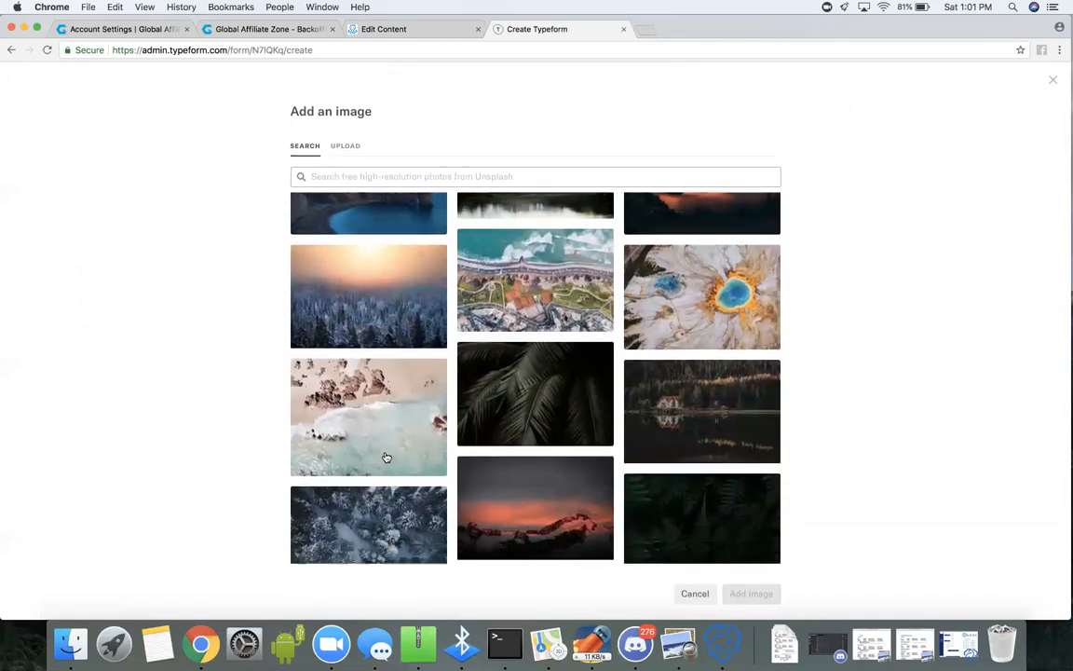
pyautogui.scroll(-10, 387, 453)
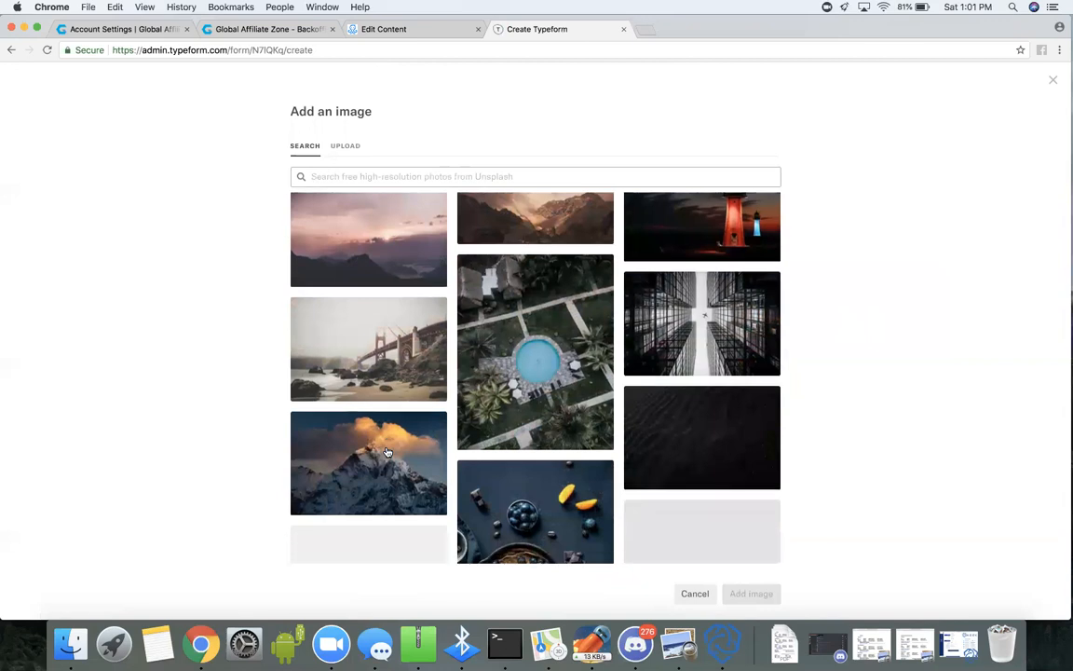
pyautogui.scroll(-10, 387, 451)
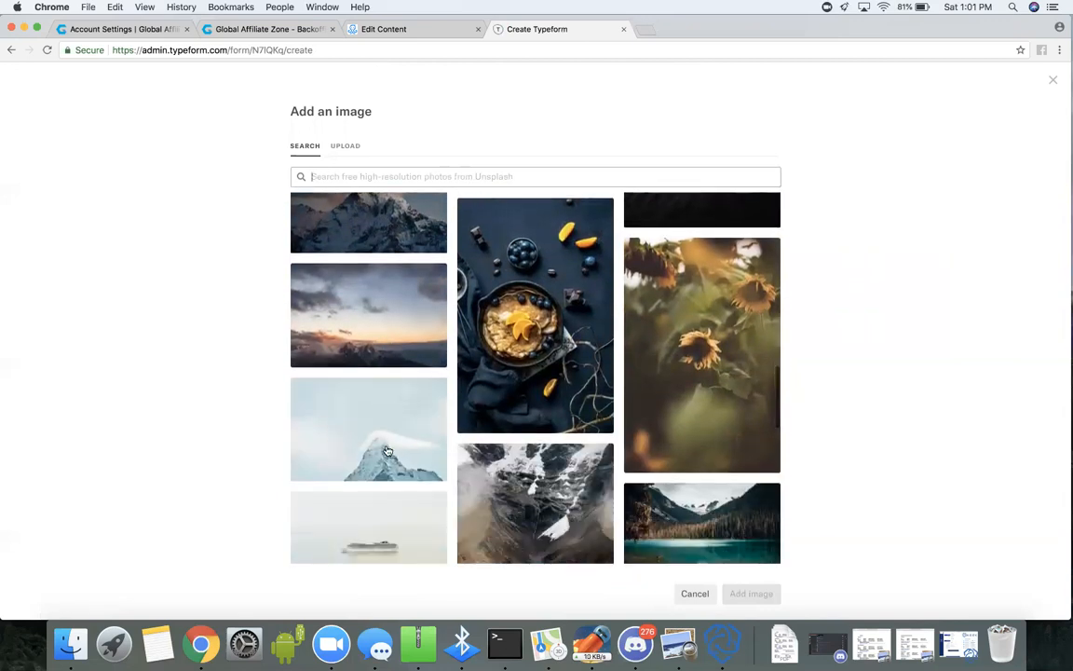
pyautogui.scroll(15, 388, 449)
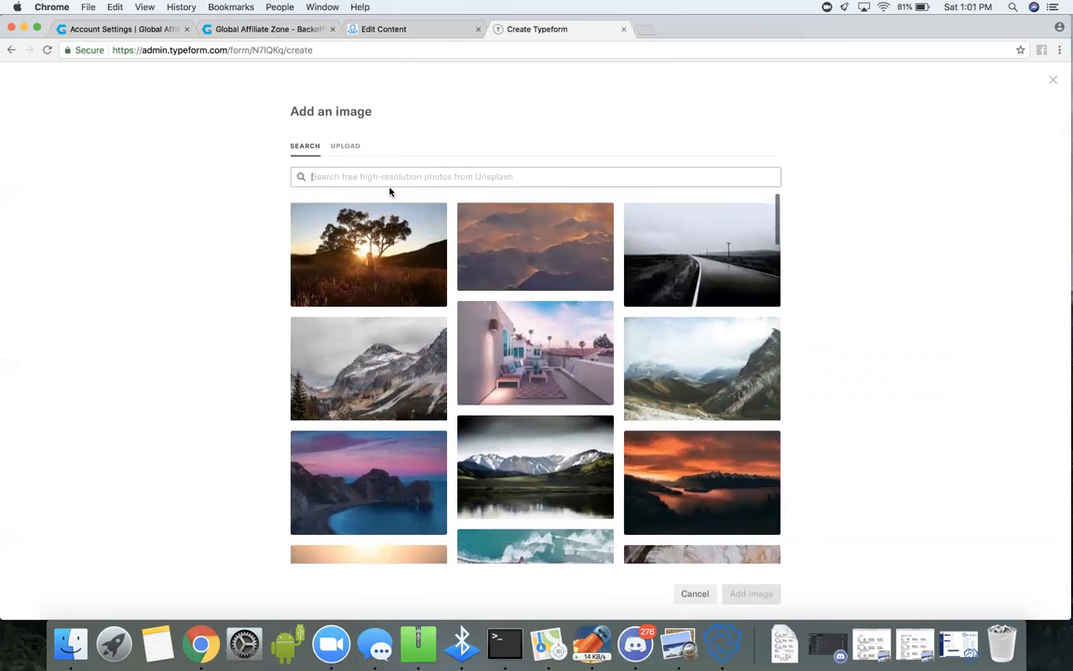
pyautogui.click(358, 148)
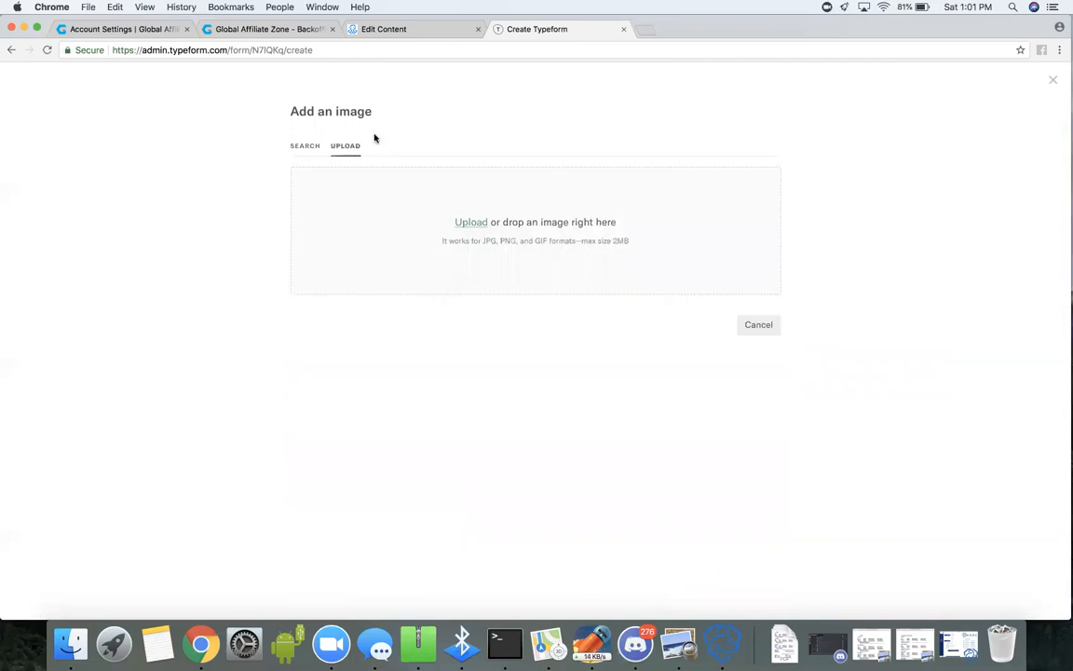
pyautogui.click(479, 225)
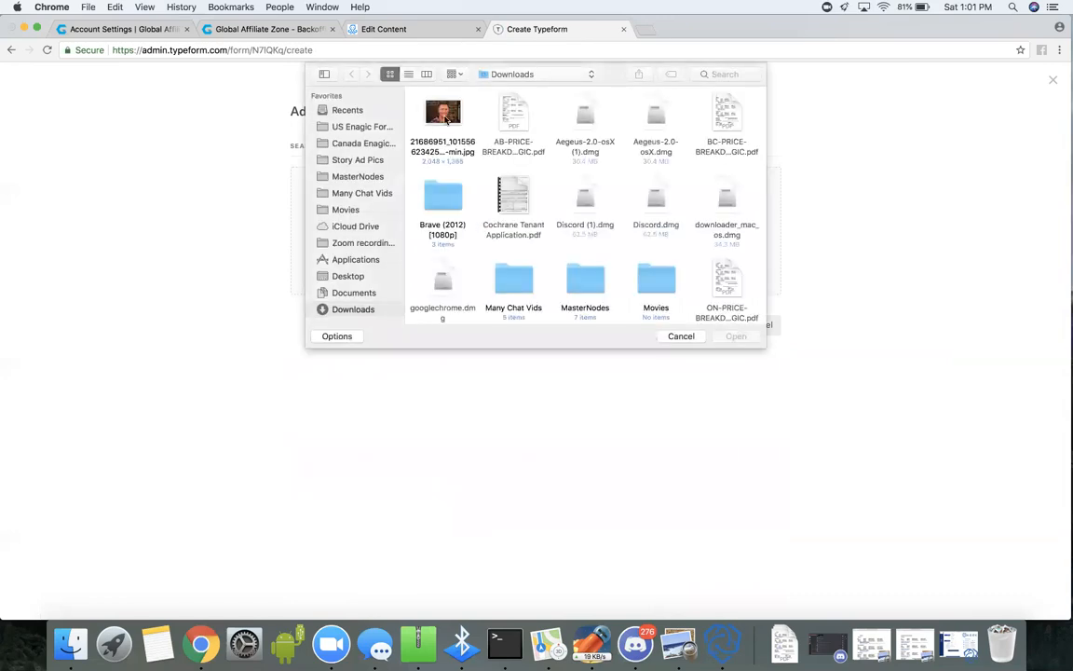
pyautogui.click(445, 116)
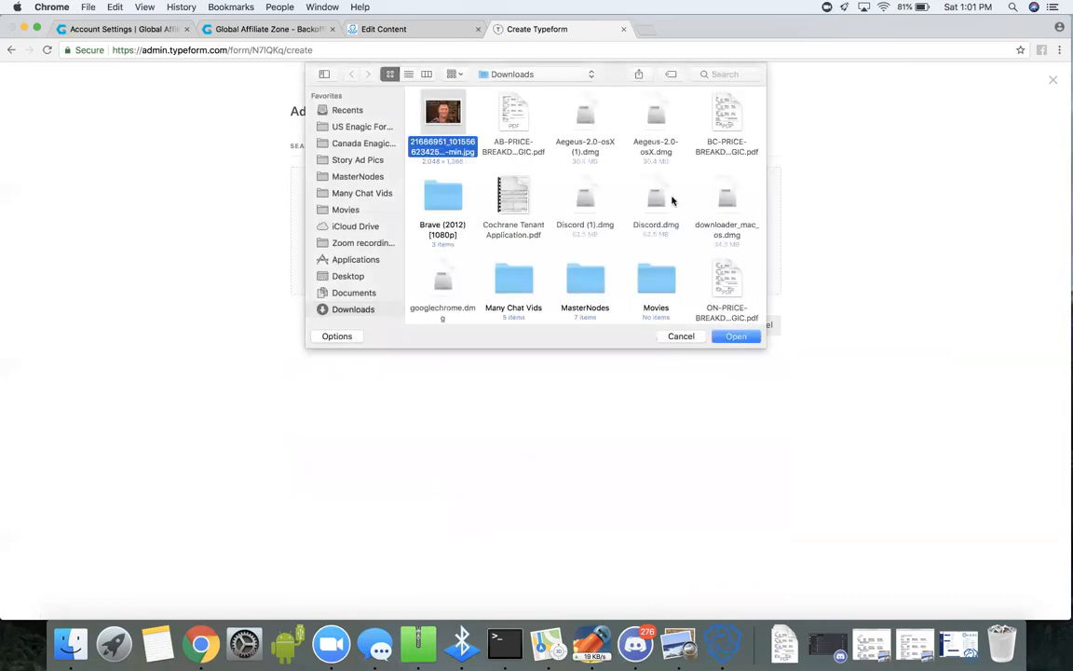
pyautogui.click(735, 337)
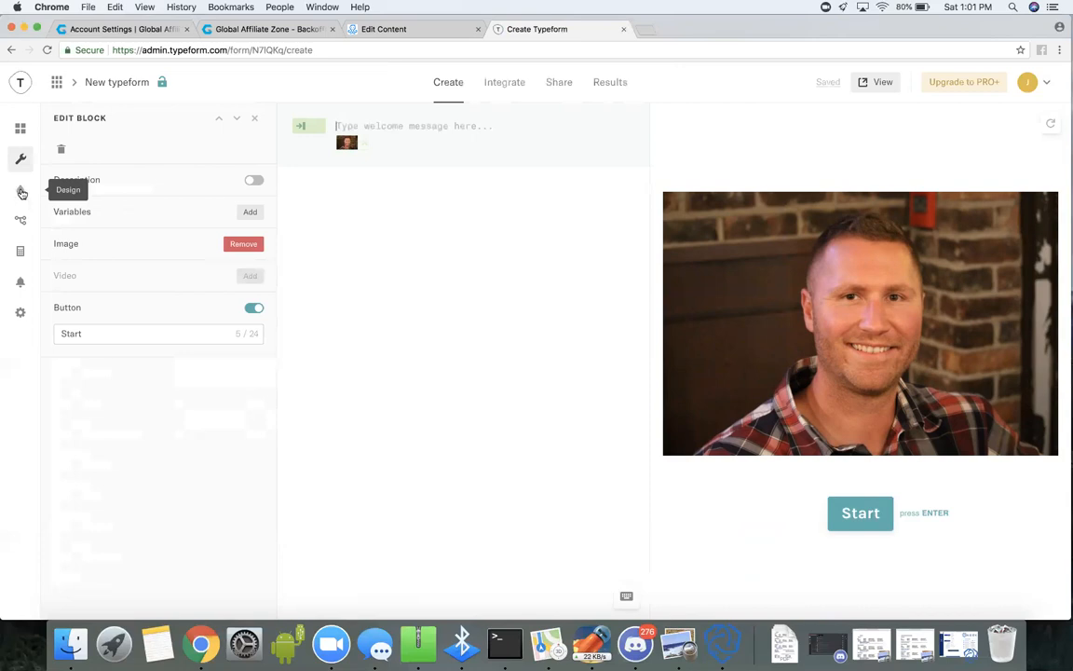
# Open the customization settings of the typeform's Plain Blue design theme.
pyautogui.click(21, 192)
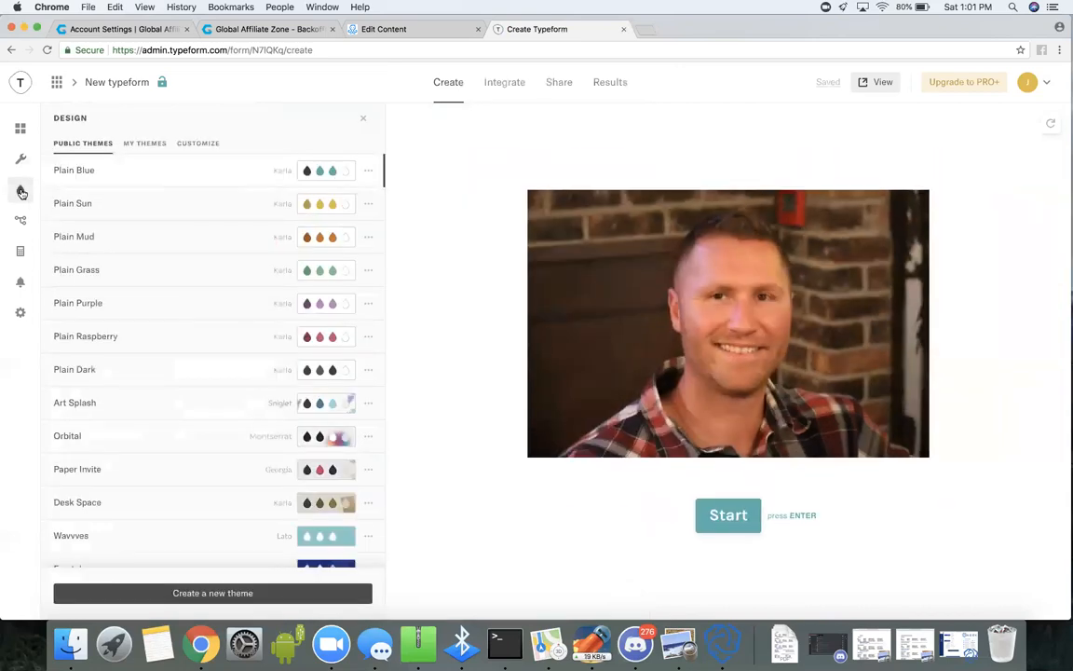
pyautogui.click(198, 145)
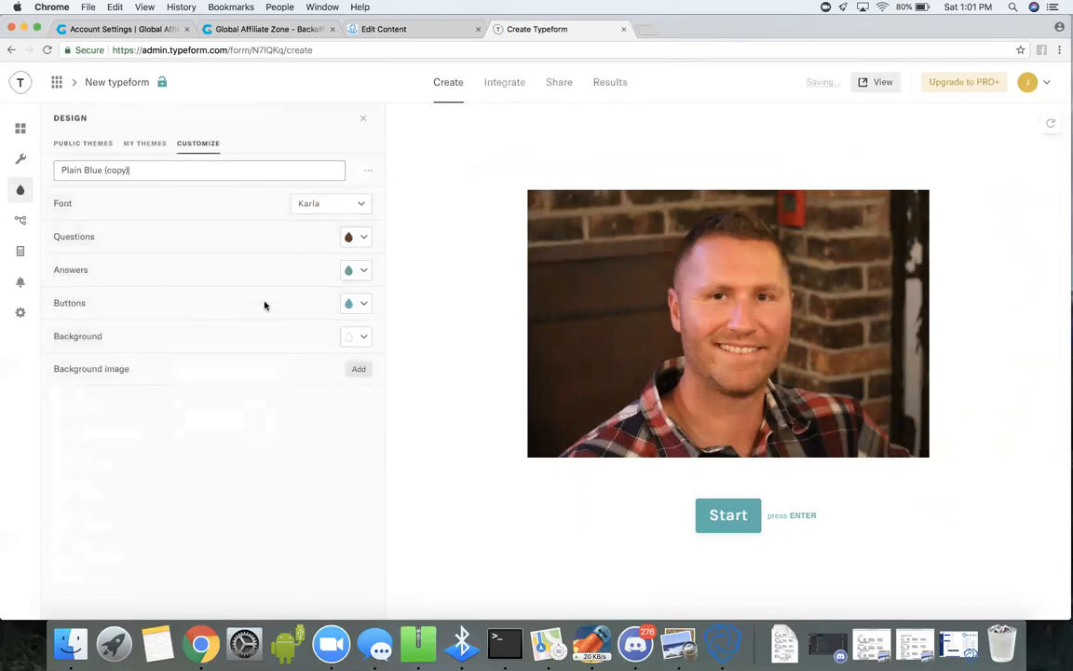
pyautogui.click(359, 369)
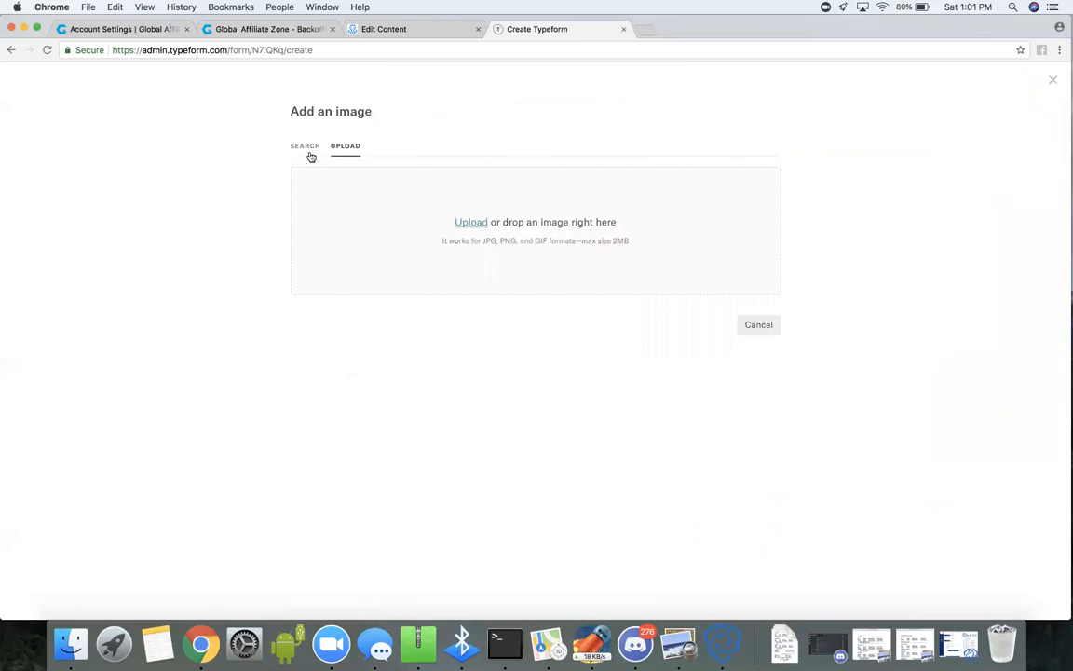
pyautogui.click(307, 147)
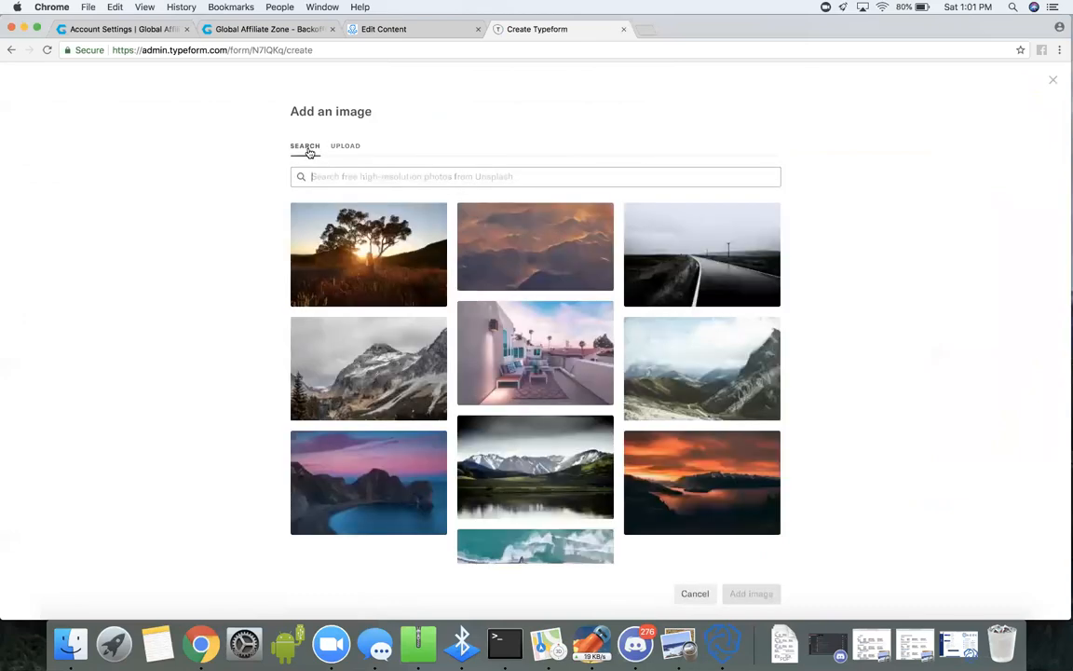
pyautogui.click(382, 259)
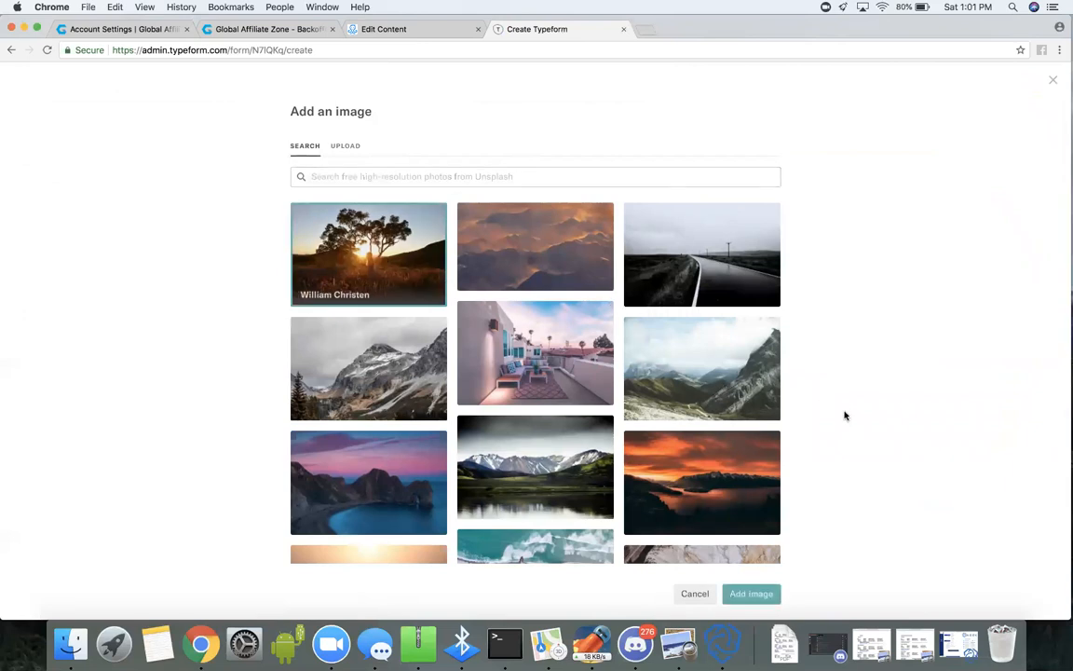
pyautogui.scroll(-1, 843, 414)
pyautogui.scroll(1, 845, 415)
pyautogui.click(681, 601)
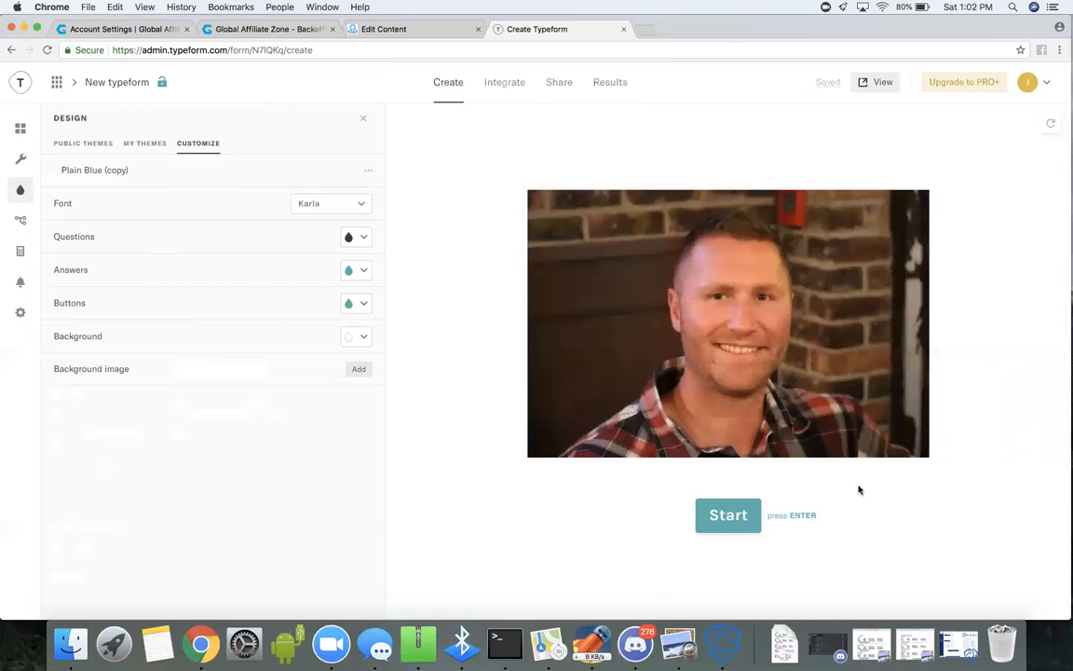
# Add the Unsplash photo of a tree in front of a sunset as the theme's background image.
pyautogui.click(359, 372)
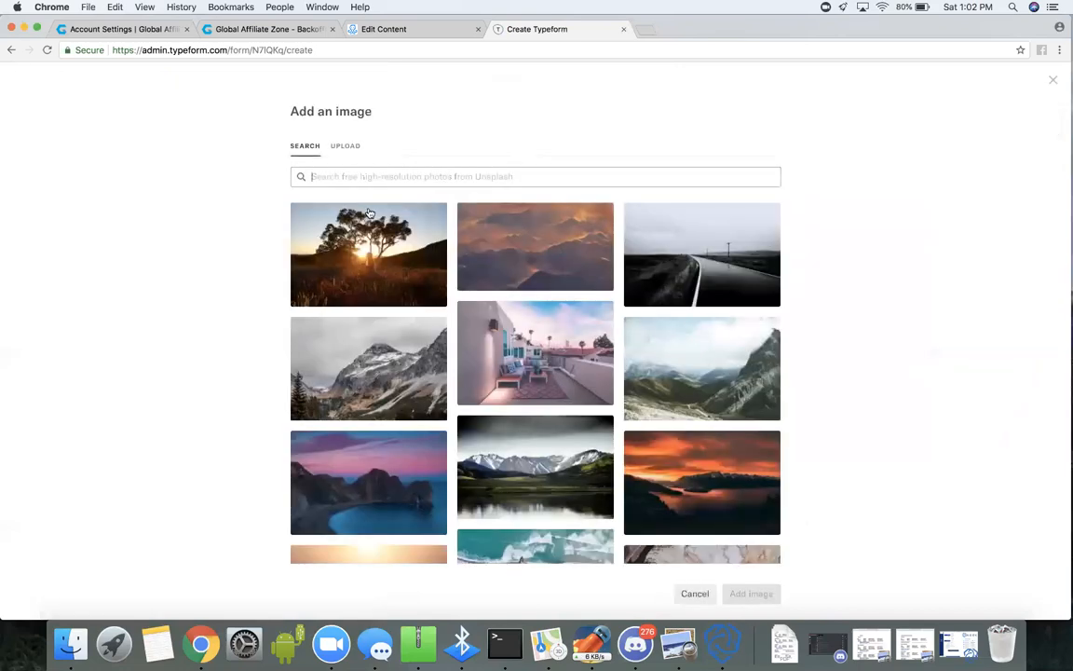
pyautogui.click(364, 262)
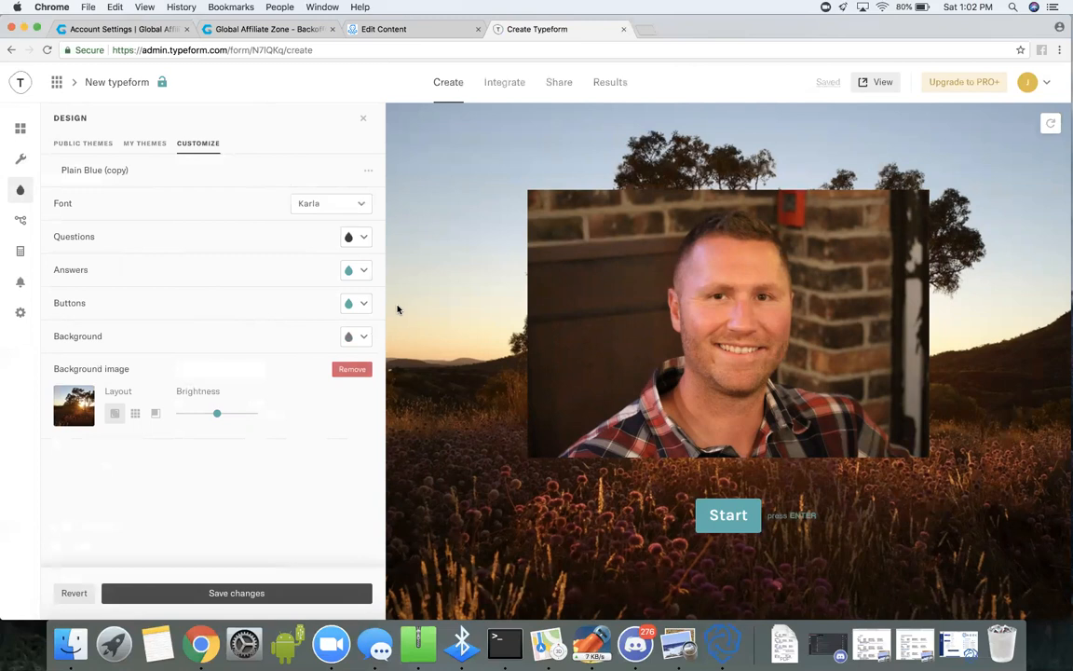
# Set the theme's button, answer and question colors to white.
pyautogui.click(356, 303)
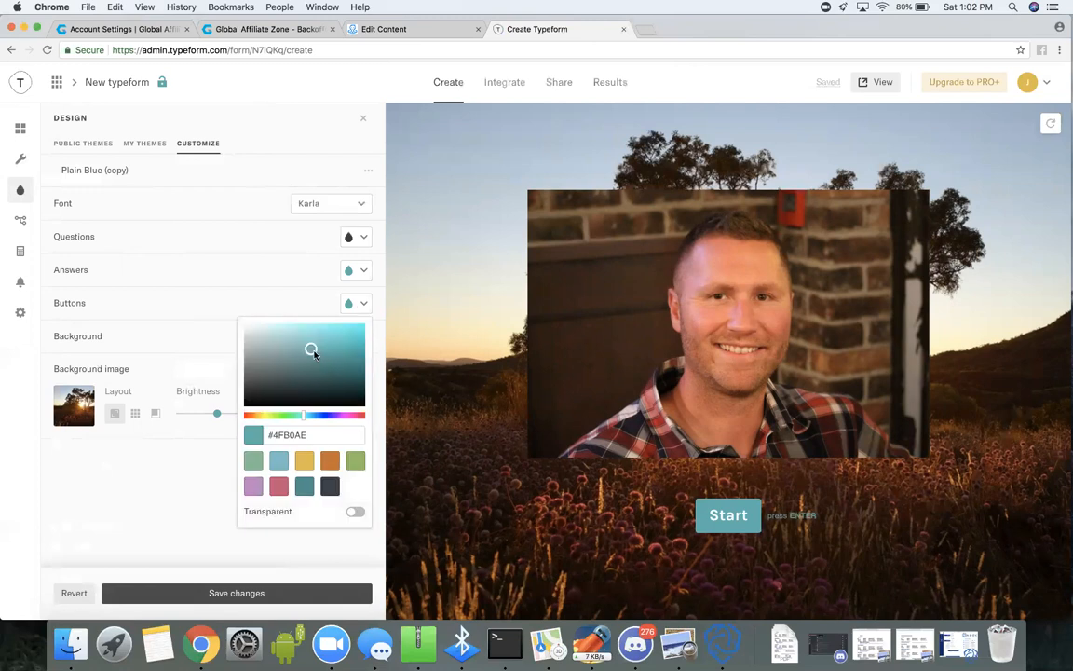
pyautogui.moveTo(311, 350); pyautogui.dragTo(241, 324)
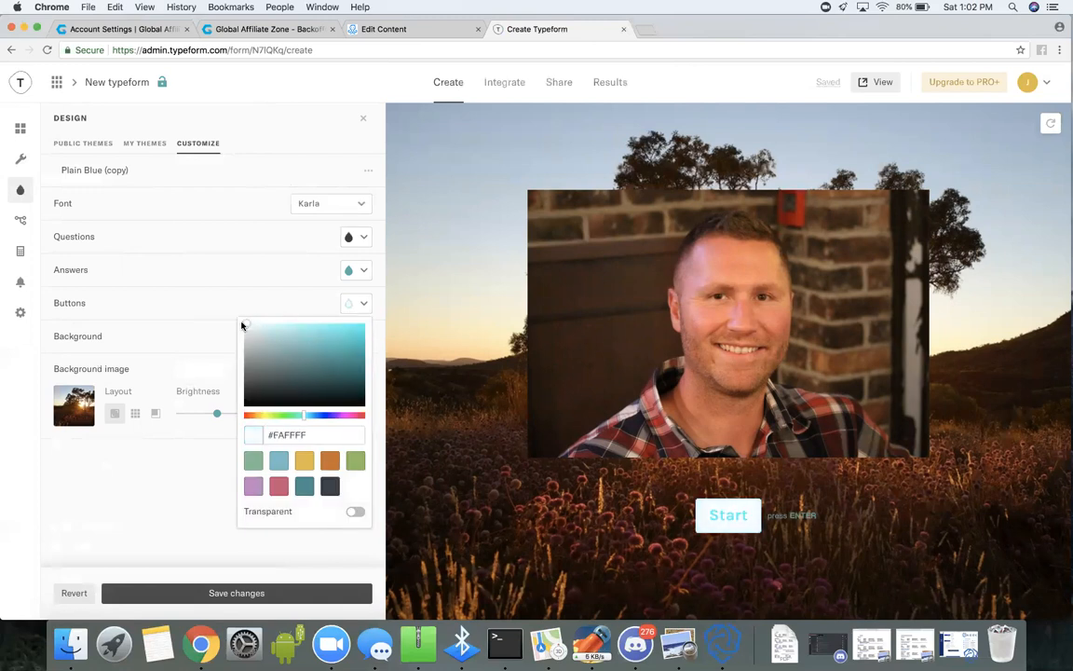
pyautogui.click(363, 270)
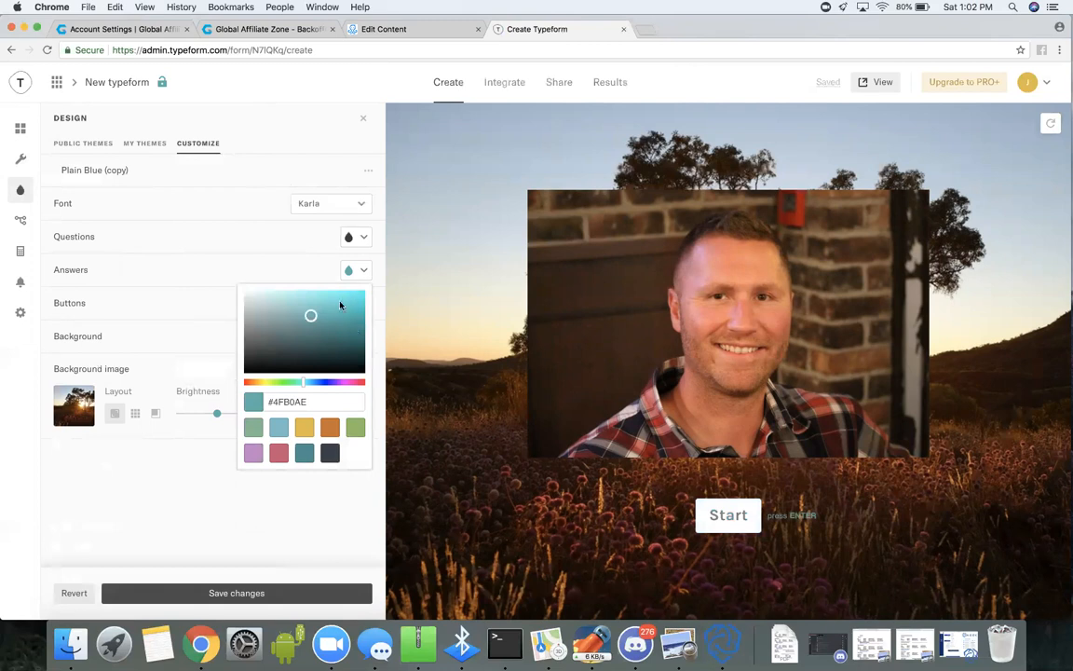
pyautogui.moveTo(286, 318); pyautogui.dragTo(240, 288)
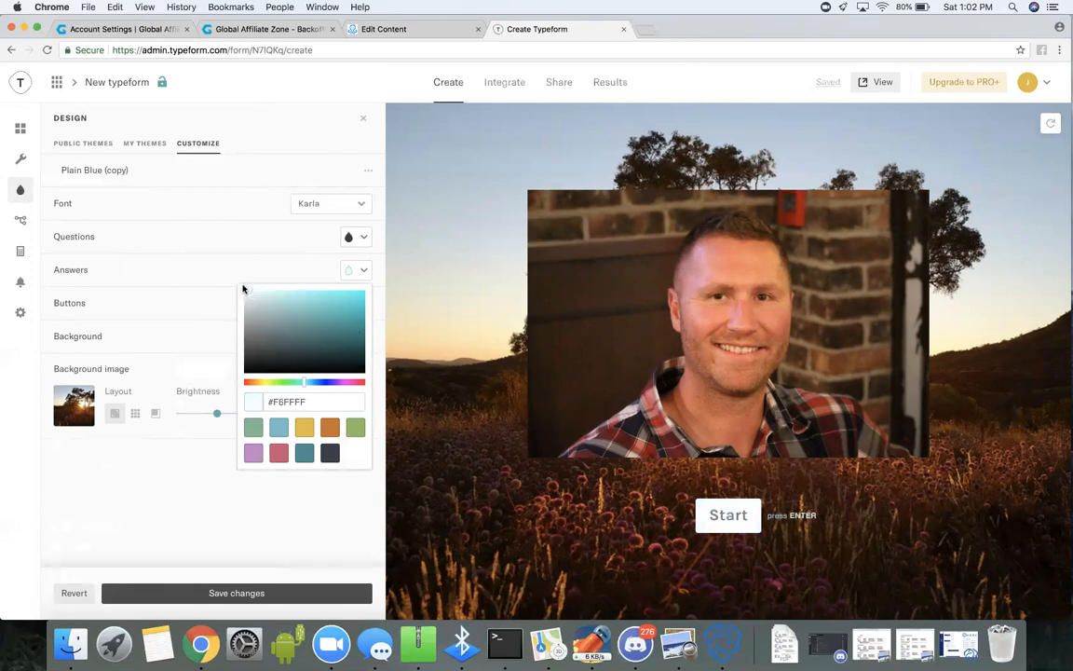
pyautogui.click(364, 238)
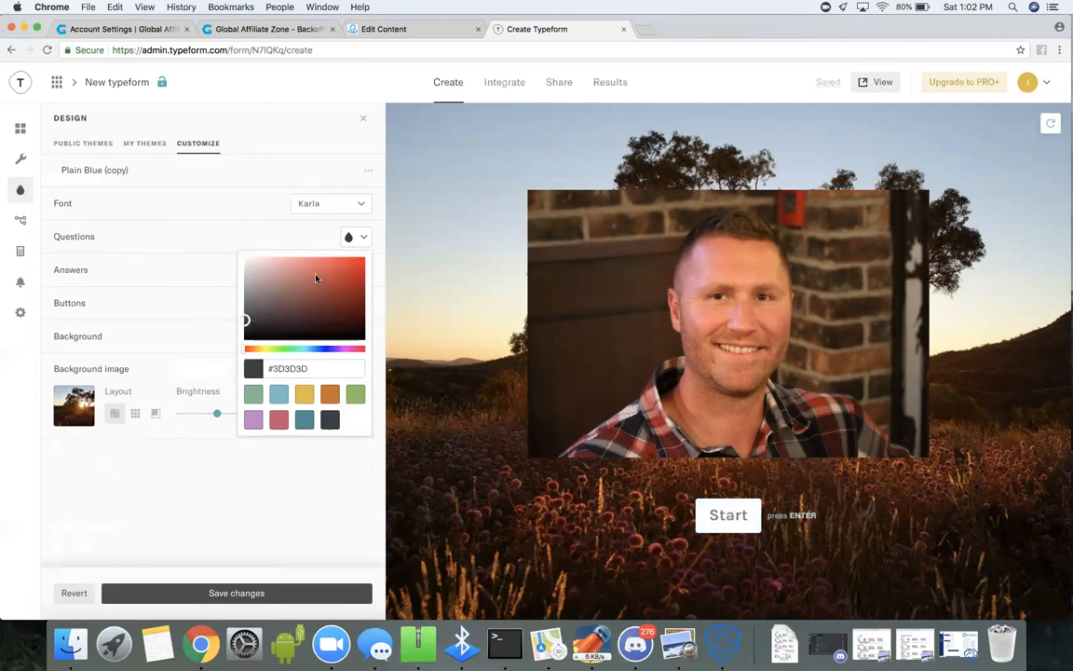
pyautogui.moveTo(245, 321); pyautogui.dragTo(240, 249)
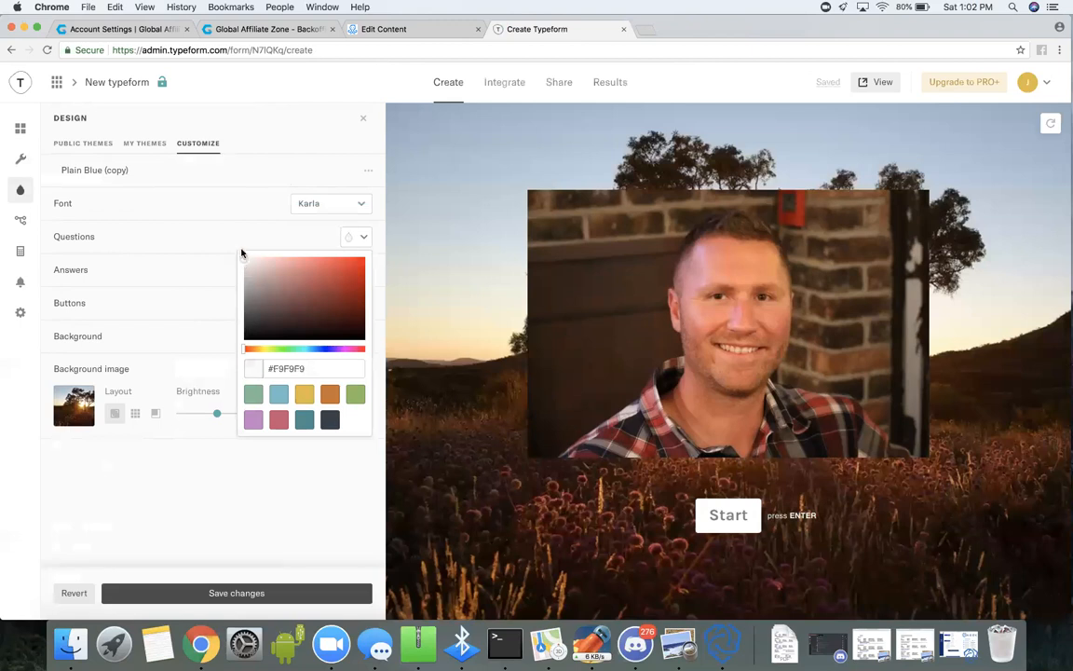
pyautogui.click(241, 251)
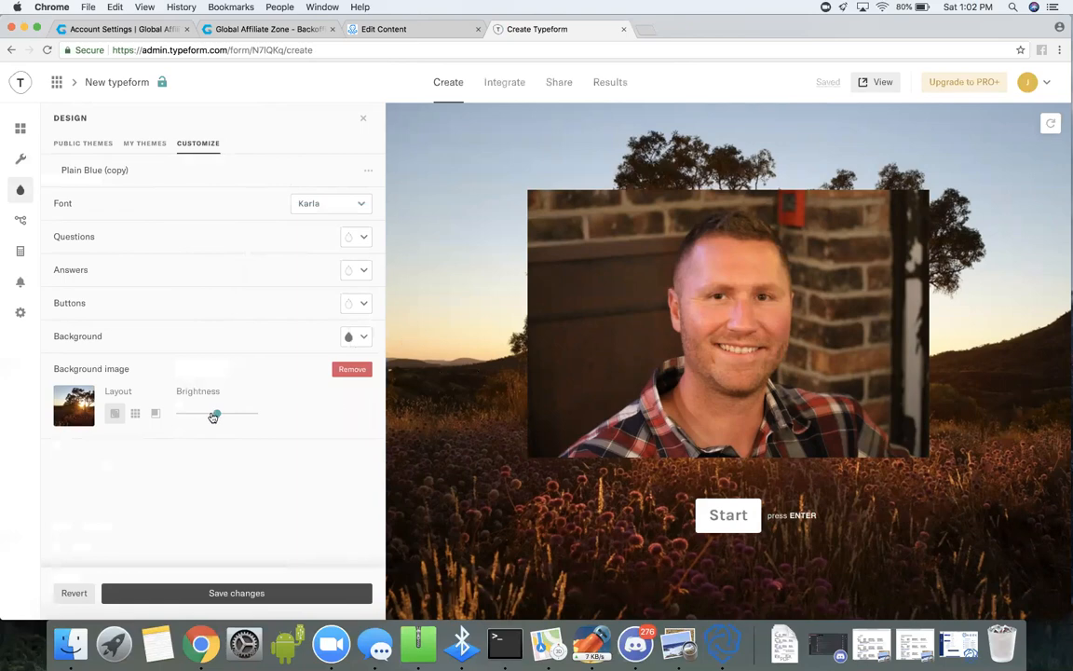
# Lower the background image's brightness slightly and save the customized design theme before returning to the list of blocks.
pyautogui.moveTo(216, 418)
pyautogui.mouseDown()
pyautogui.moveTo(199, 417)
pyautogui.moveTo(246, 417)
pyautogui.moveTo(215, 414)
pyautogui.mouseUp()
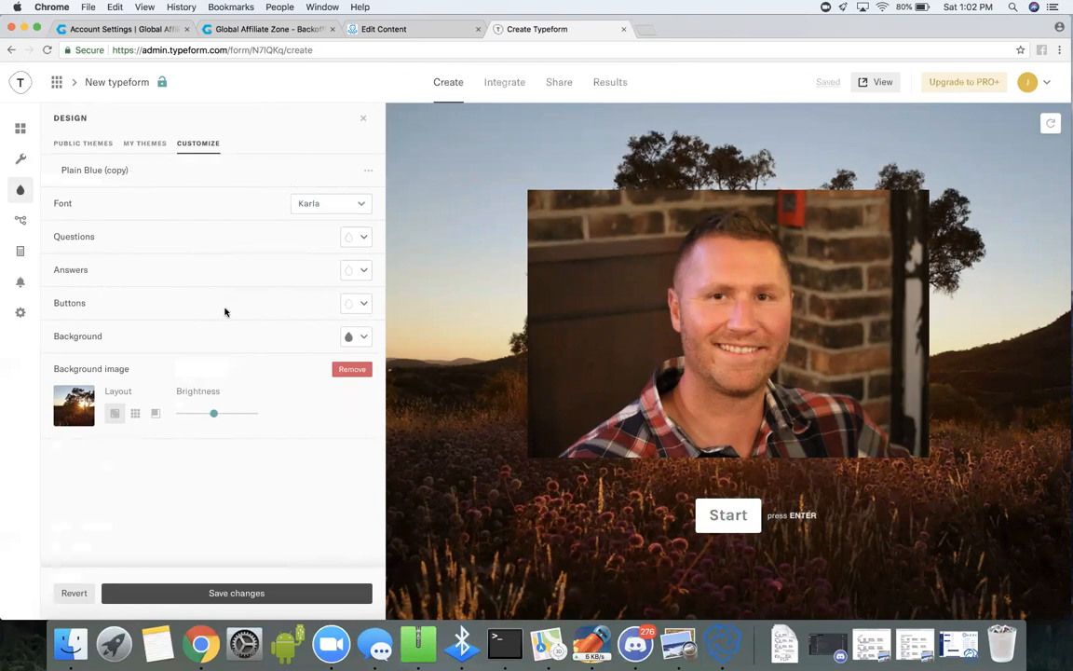
pyautogui.click(20, 134)
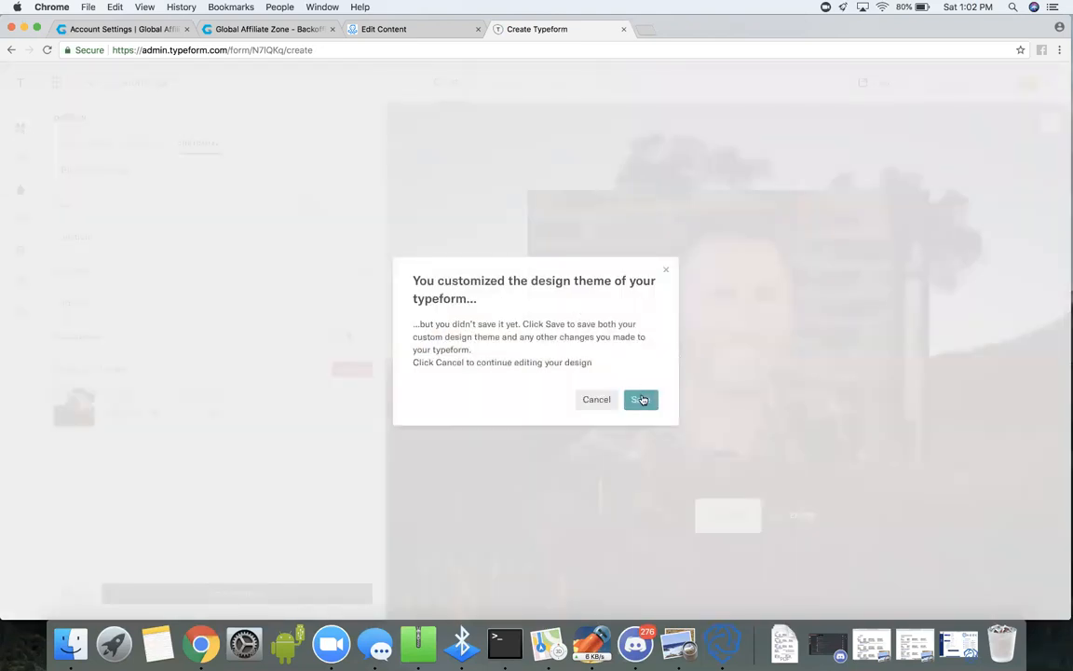
pyautogui.click(641, 399)
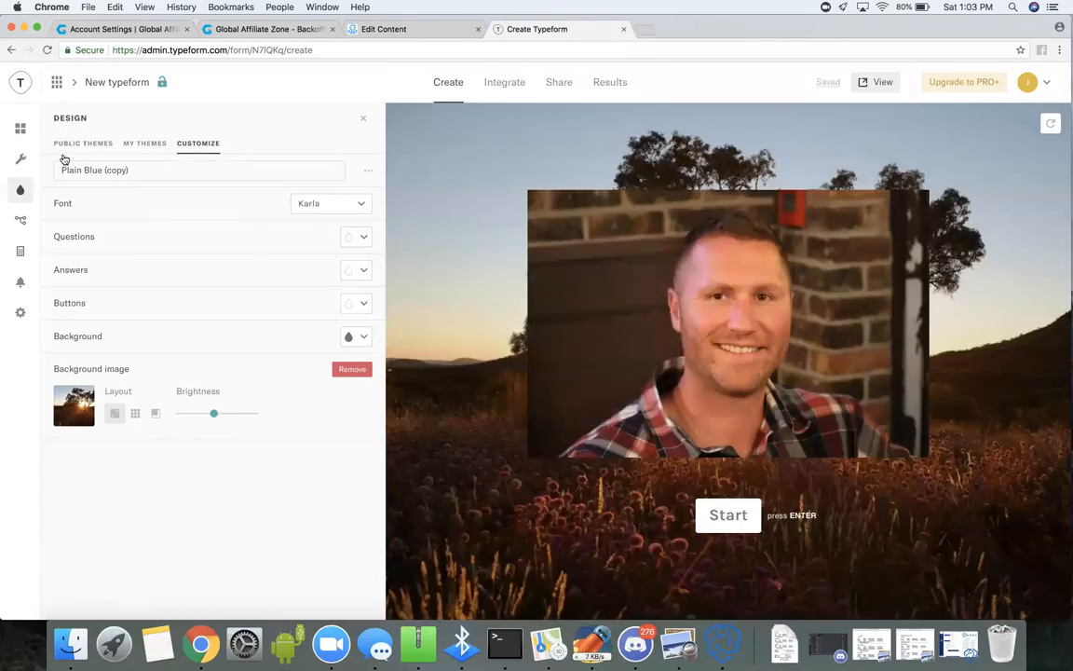
pyautogui.click(19, 131)
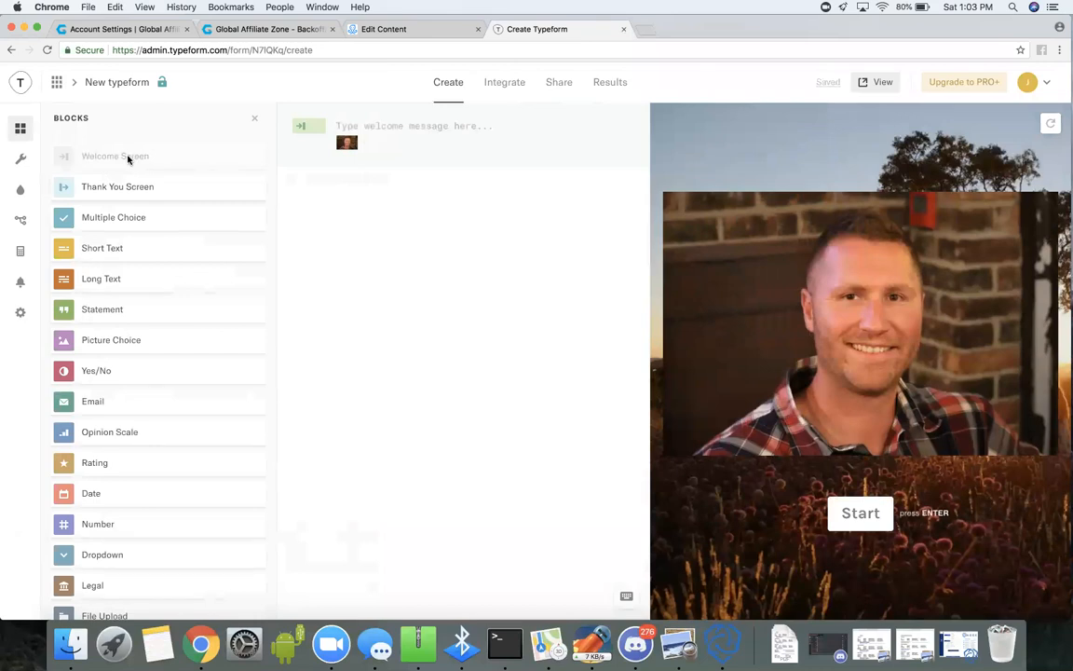
# Change the welcome screen's button text to "begin".
pyautogui.click(21, 160)
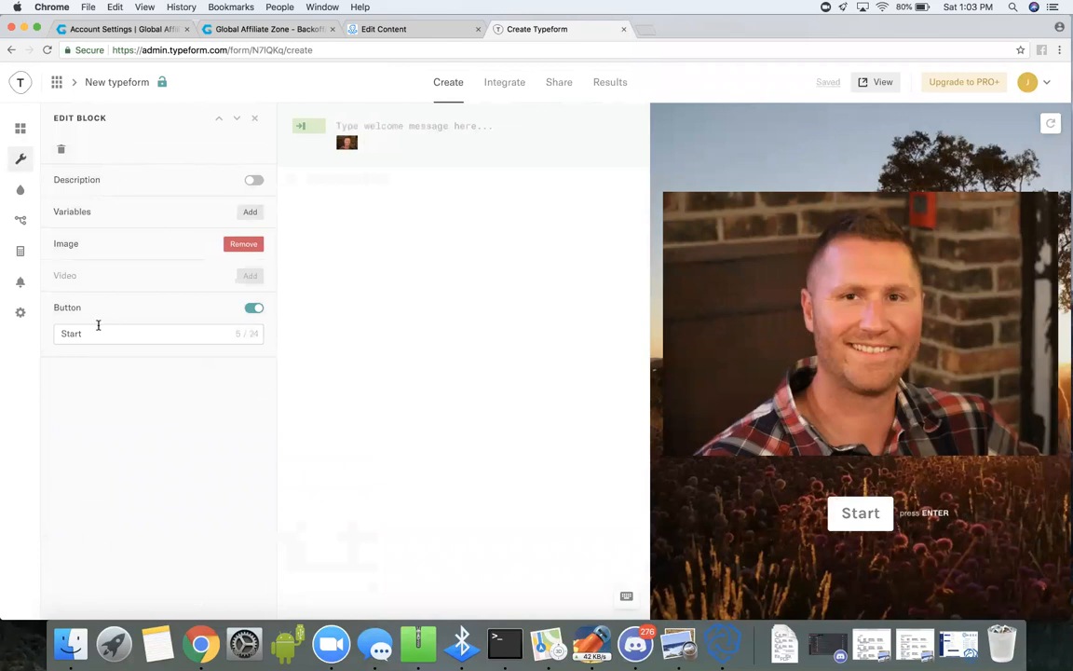
pyautogui.click(57, 333)
pyautogui.press('super+a')
pyautogui.write('begin')
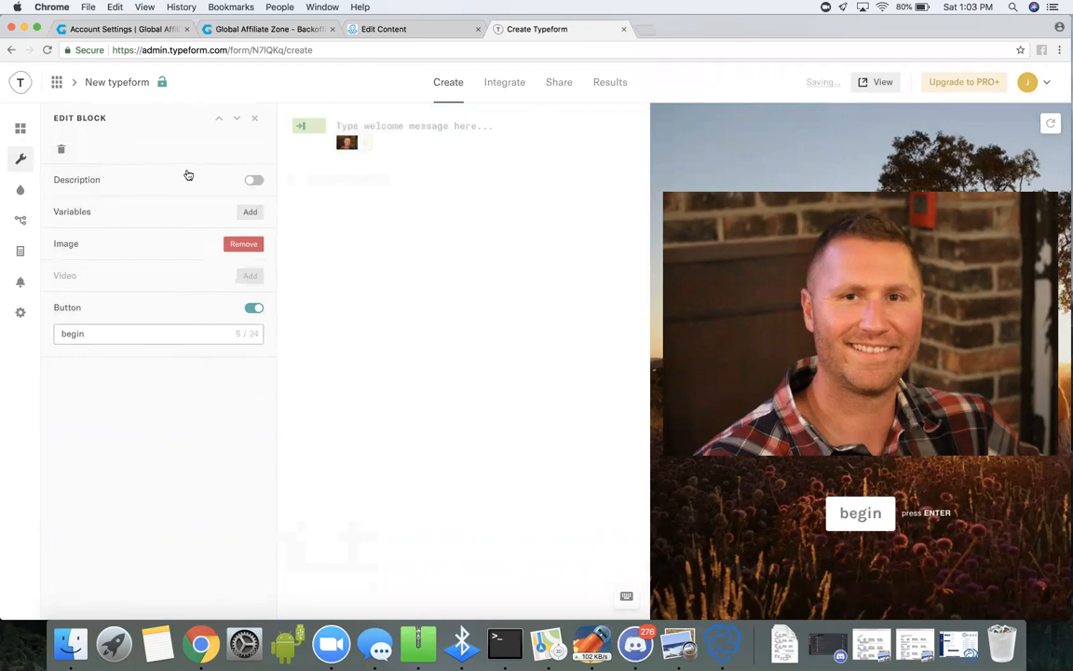
# Enable the welcome screen's description, try the sample text "dghdghdfgbdgh" in it and clear that text again.
pyautogui.click(253, 181)
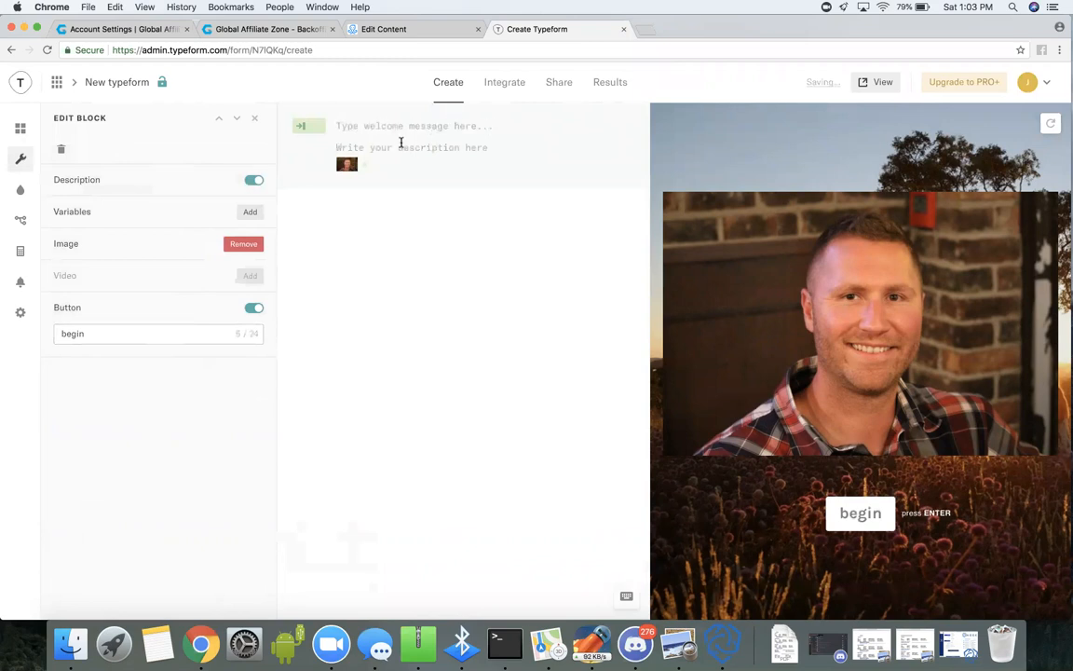
pyautogui.write('dghdghdfgbdgh')
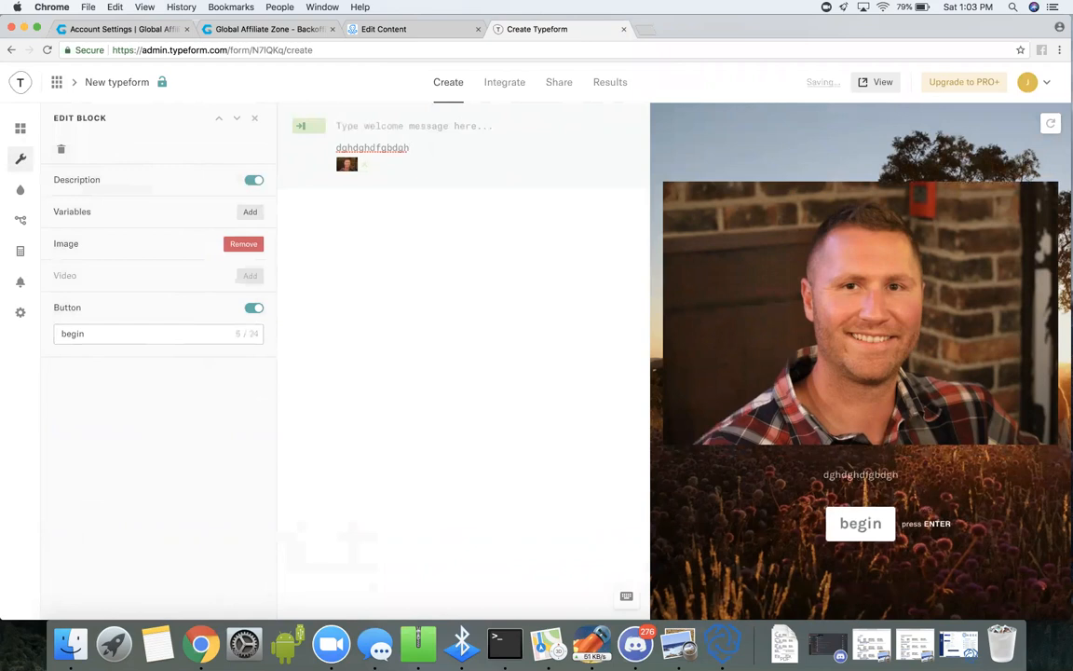
pyautogui.press('BackSpace')
pyautogui.press('BackSpace')
pyautogui.press('BackSpace')
pyautogui.press('BackSpace')
pyautogui.press('BackSpace')
pyautogui.press('BackSpace')
pyautogui.press('BackSpace')
pyautogui.press('BackSpace')
pyautogui.press('BackSpace')
pyautogui.press('BackSpace')
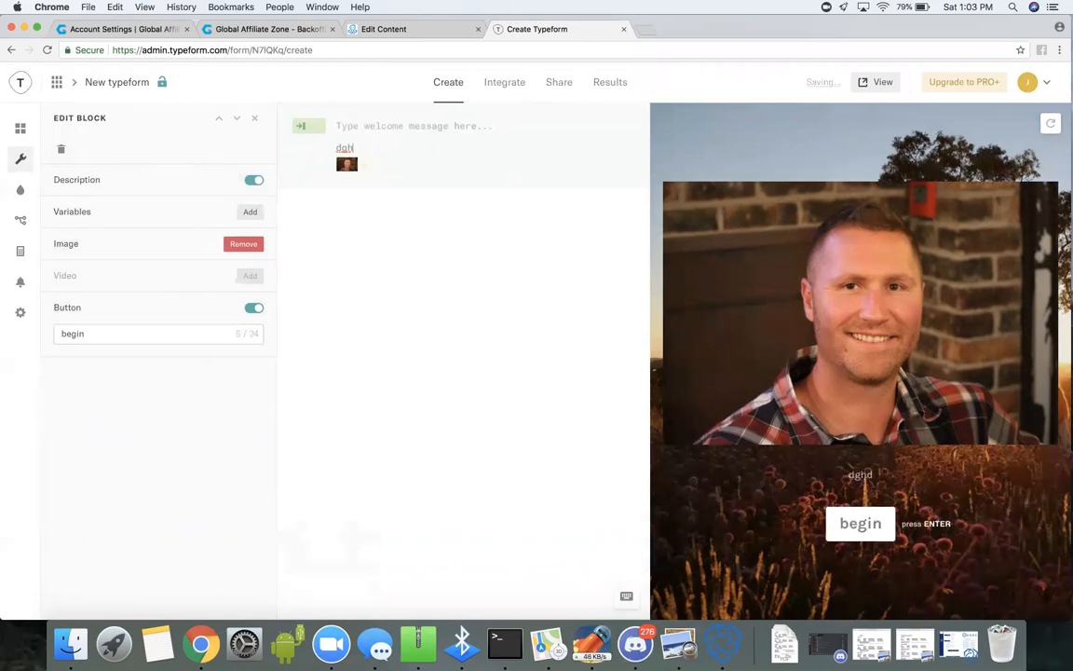
pyautogui.press('BackSpace')
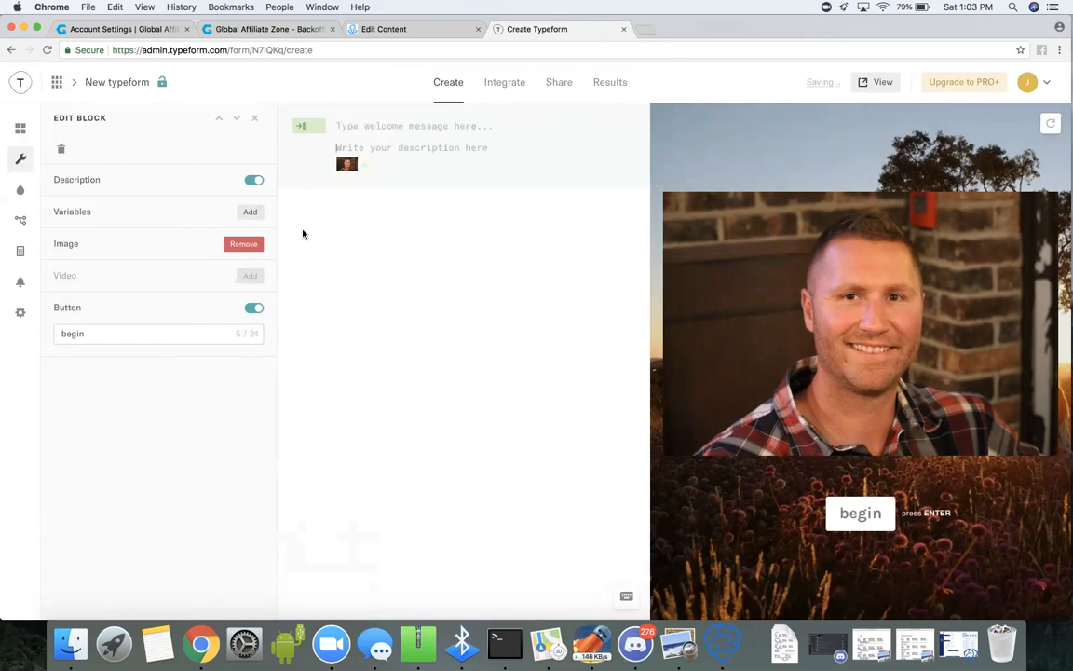
# Add a short text question reading "What is your firstr name?" and make it required.
pyautogui.click(22, 131)
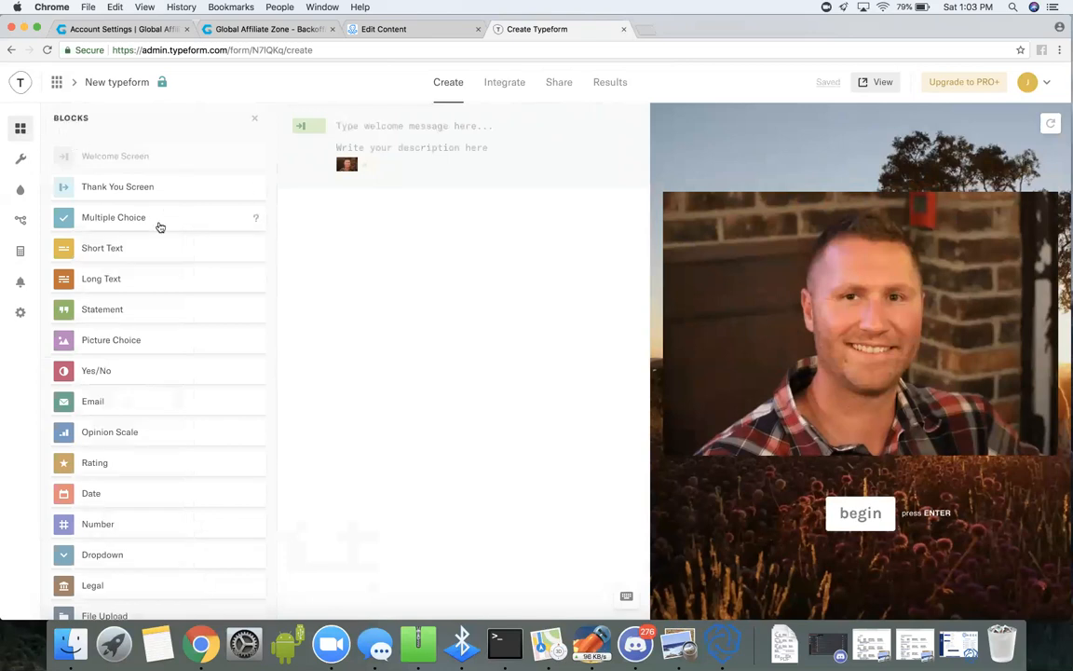
pyautogui.click(153, 250)
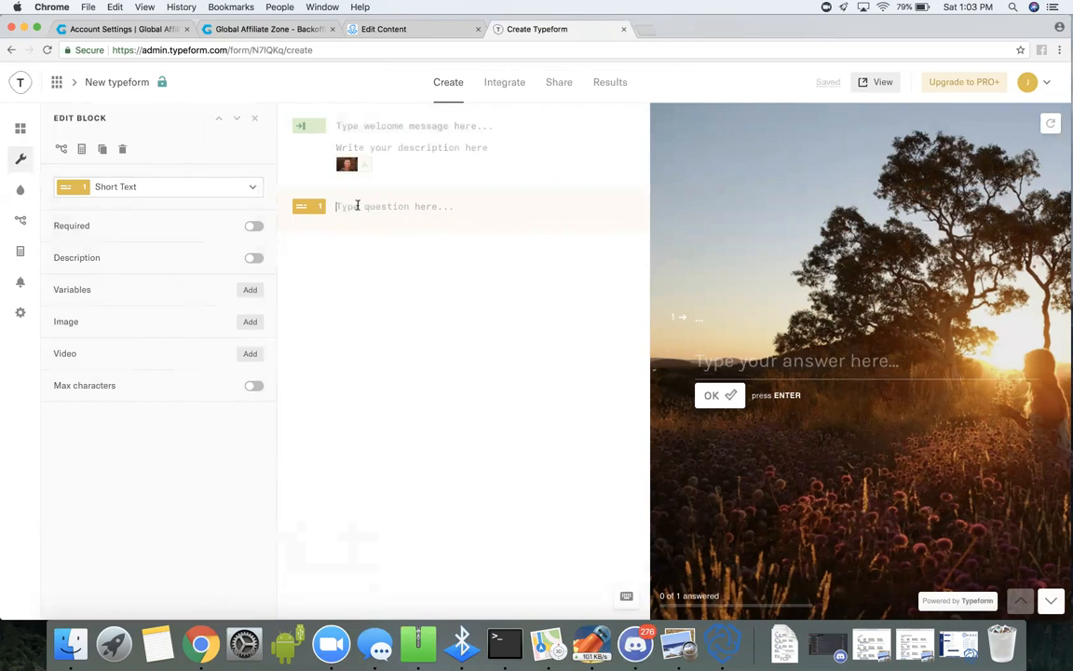
pyautogui.write('What is your firstr name')
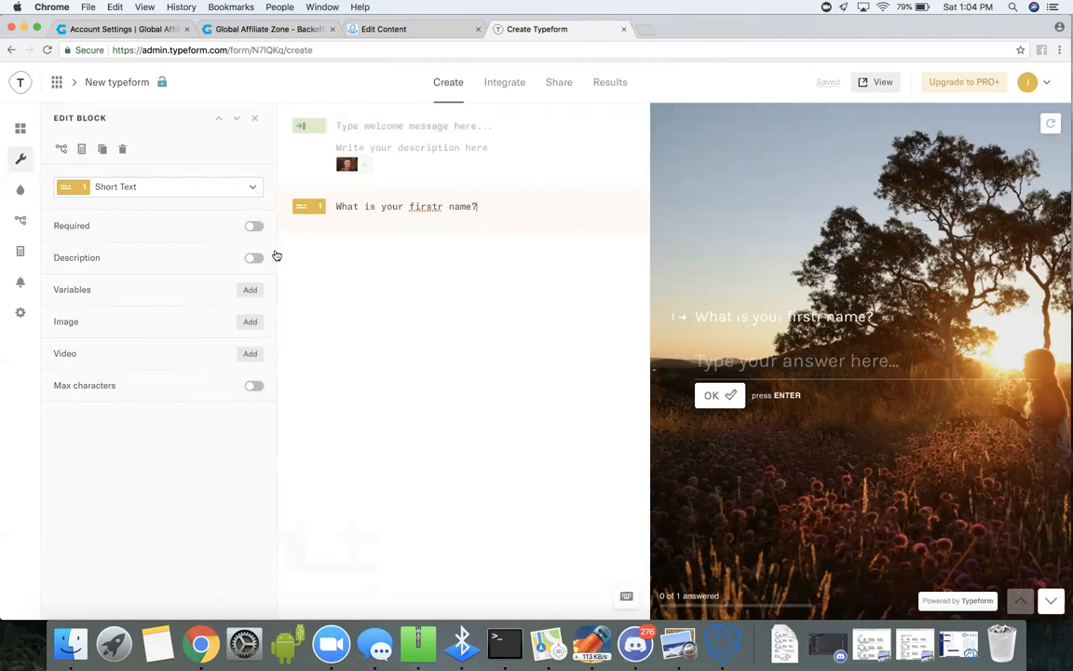
pyautogui.click(253, 228)
# Add a second short text question reading "What is your last name?" and make it required.
pyautogui.click(21, 129)
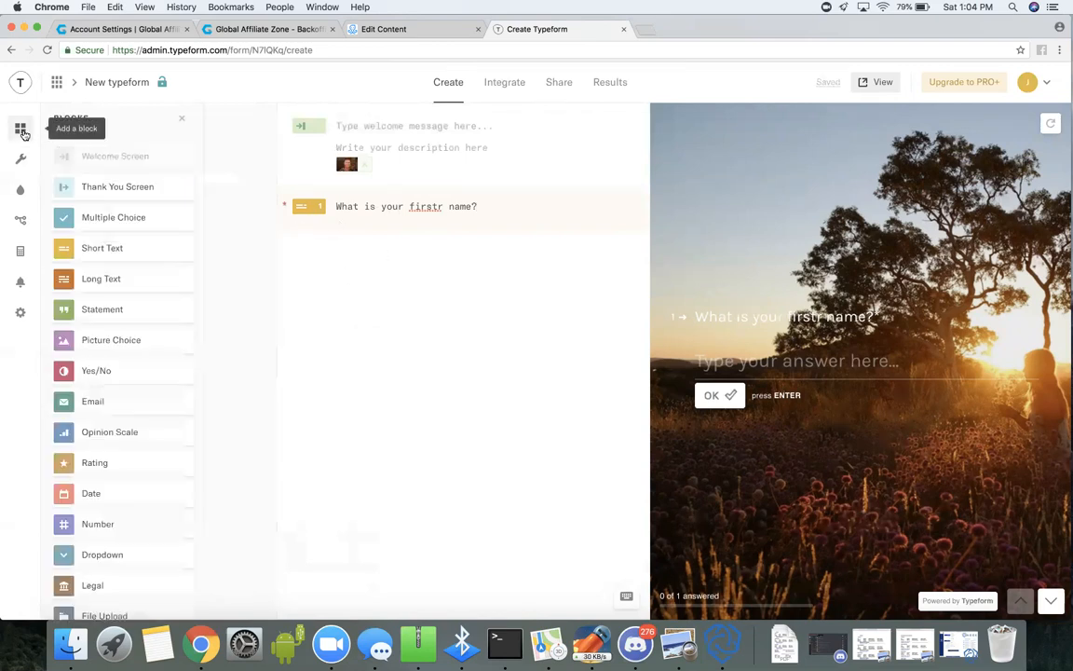
pyautogui.click(155, 252)
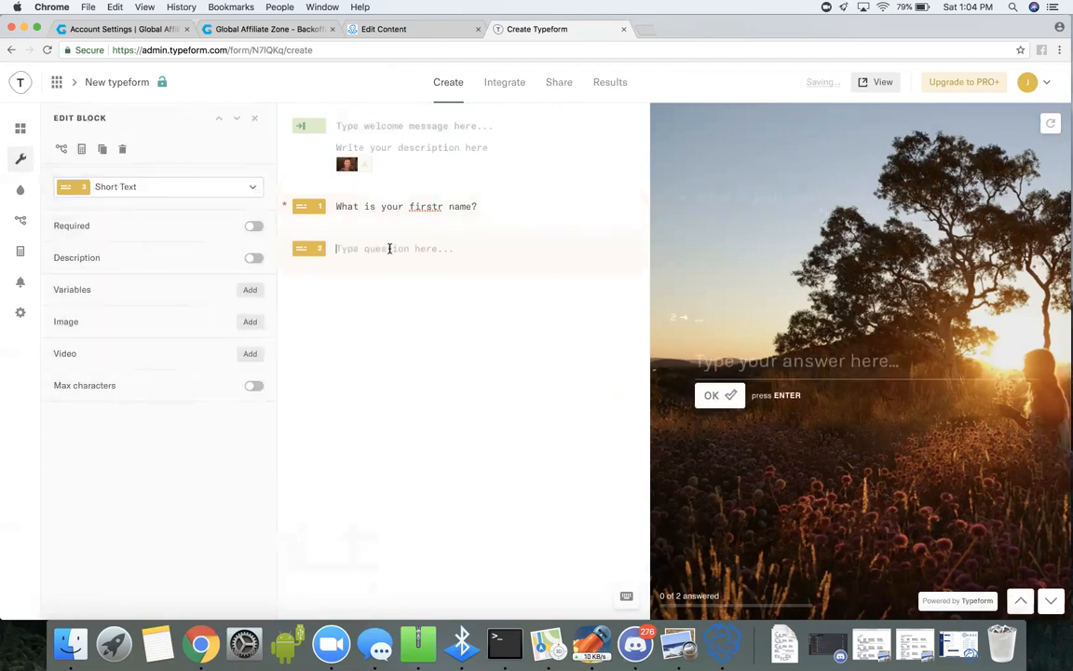
pyautogui.write('What is your last name?')
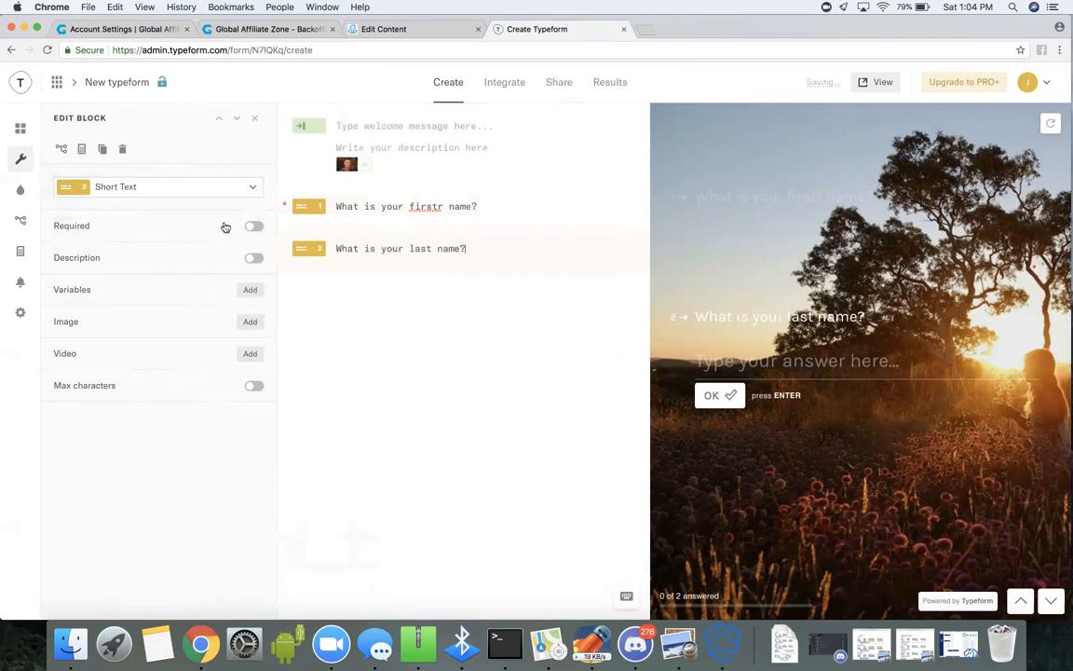
pyautogui.click(254, 228)
# Add a multiple choice block as the third question with the text "Where are you from".
pyautogui.click(22, 130)
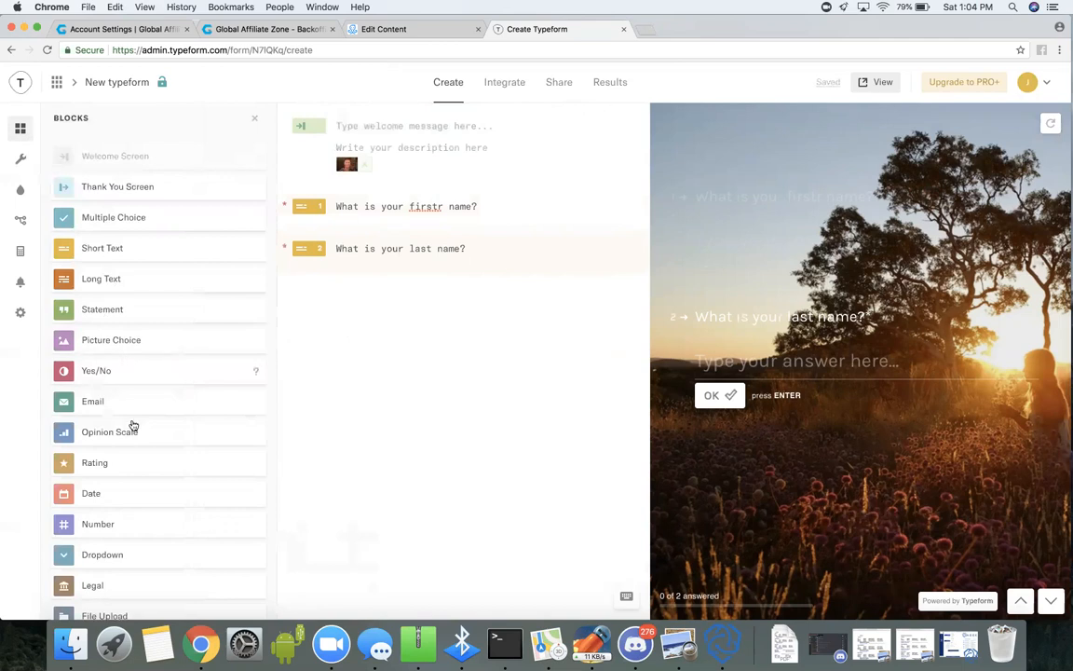
pyautogui.scroll(-4, 131, 424)
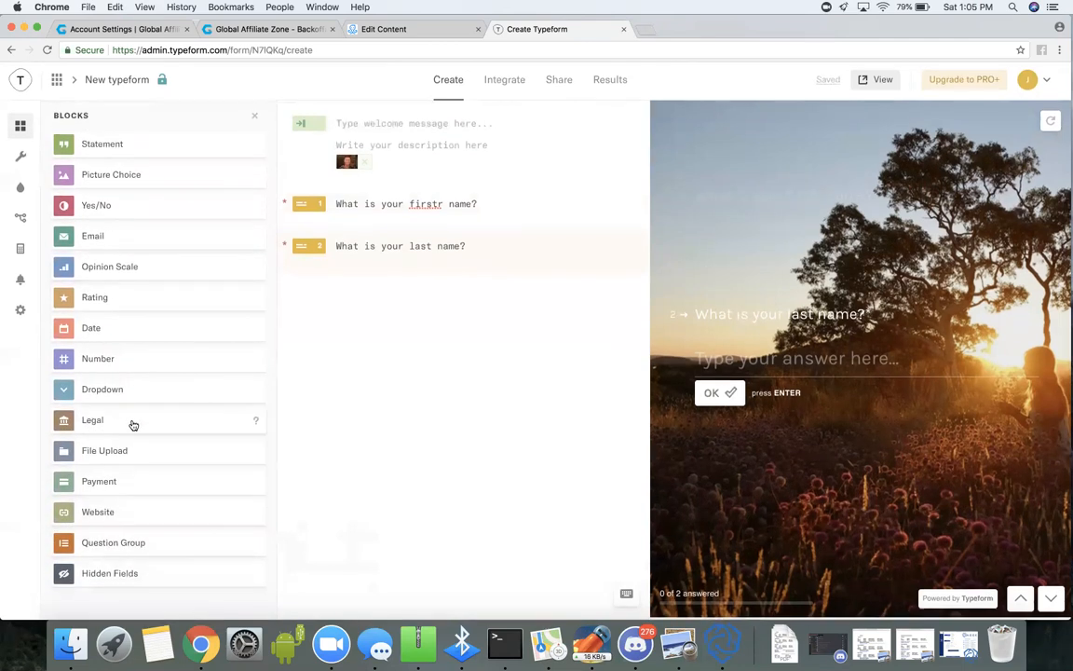
pyautogui.scroll(1, 170, 320)
pyautogui.scroll(4, 171, 321)
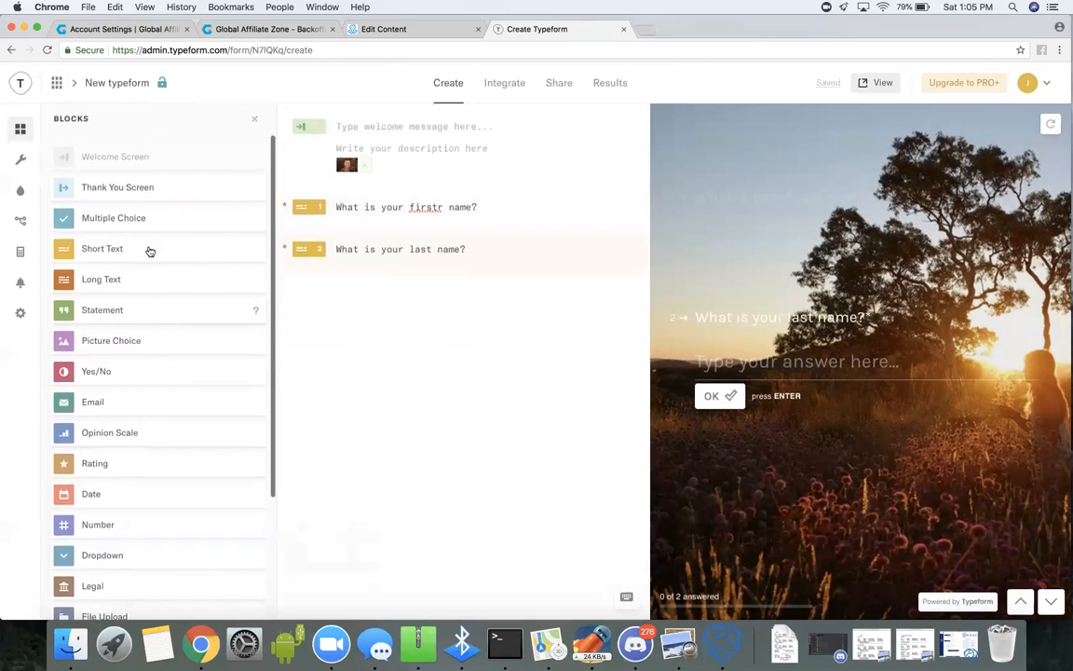
pyautogui.click(165, 221)
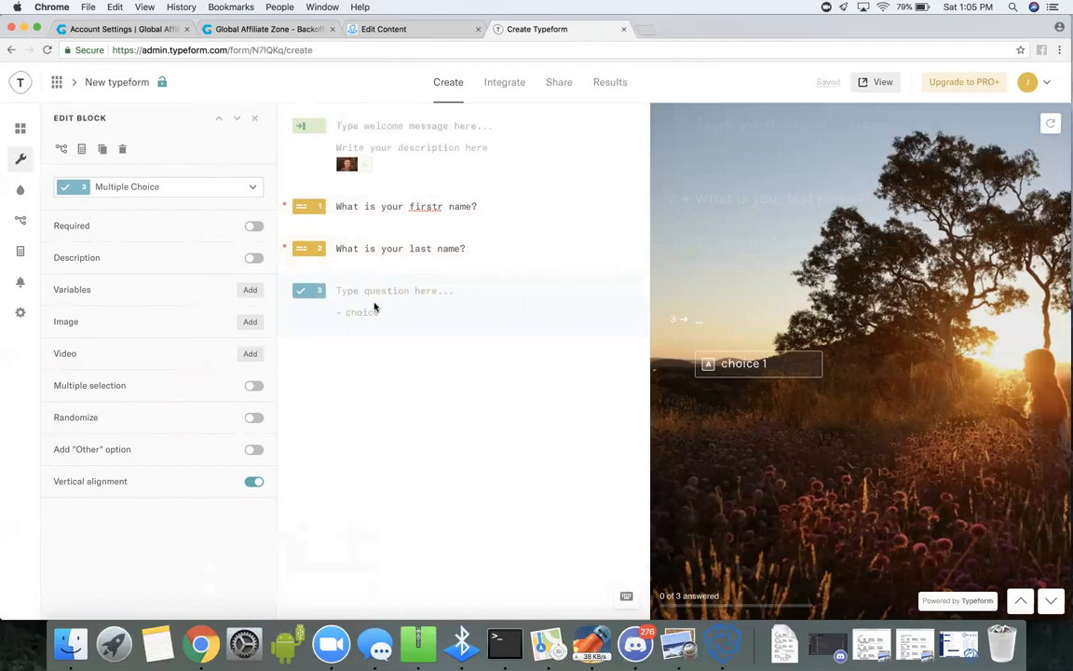
pyautogui.write('Where are you from')
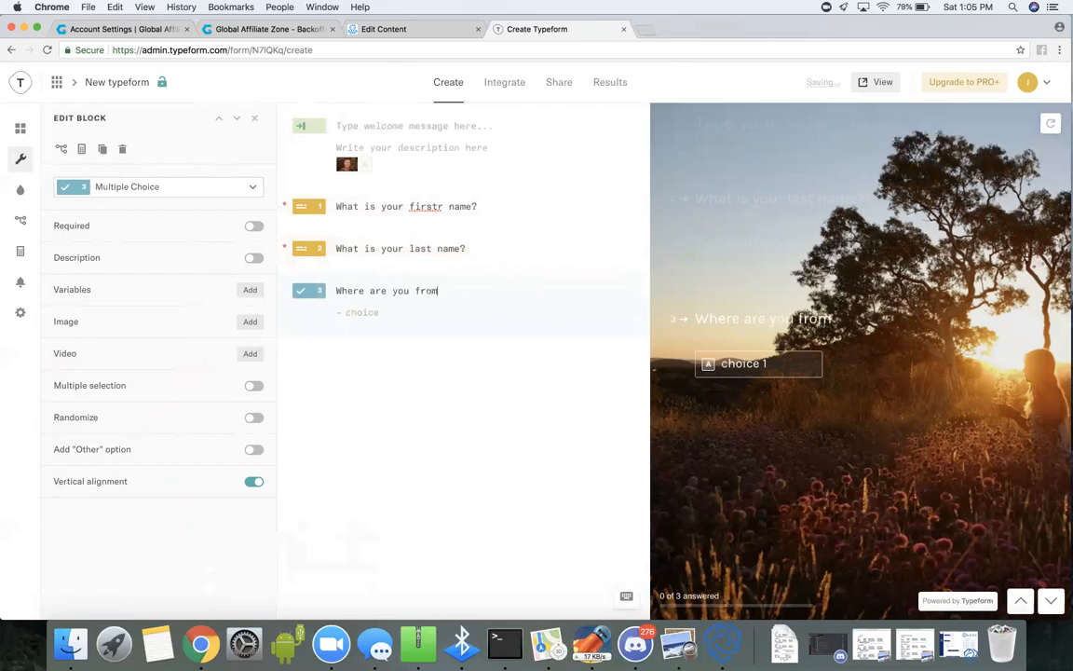
# Enter Canada, usa, aus and new zealand as the third question's choices and make the question required.
pyautogui.click(363, 314)
pyautogui.write('Canasd')
pyautogui.press('BackSpace')
pyautogui.press('BackSpace')
pyautogui.write('da')
pyautogui.press('Return')
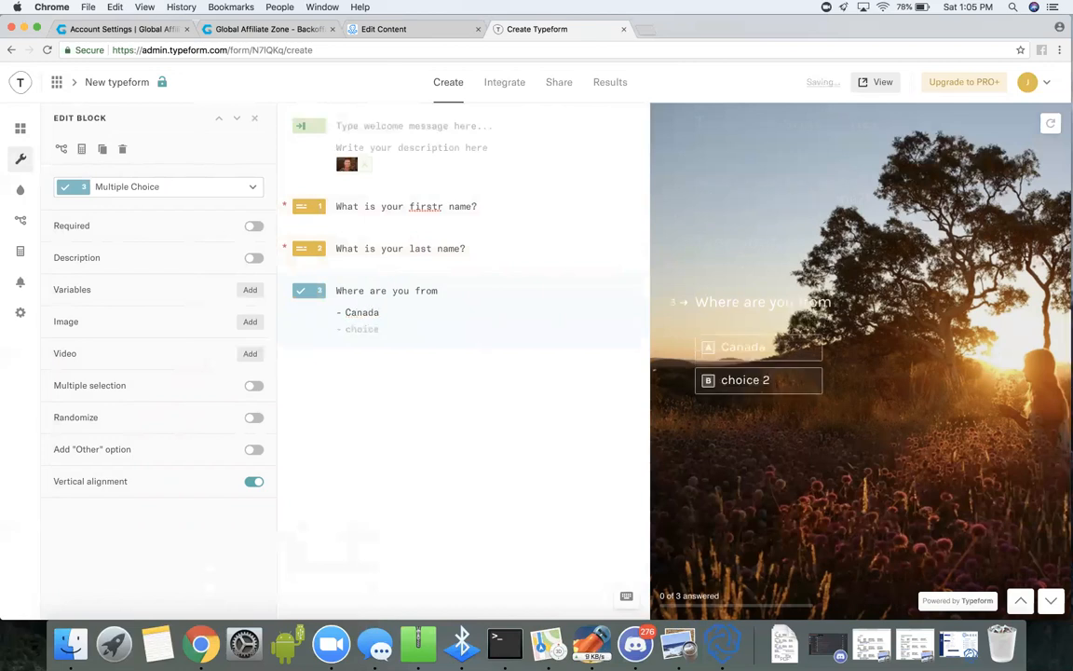
pyautogui.write('usa')
pyautogui.press('Return')
pyautogui.write('aus')
pyautogui.press('Return')
pyautogui.write('ne')
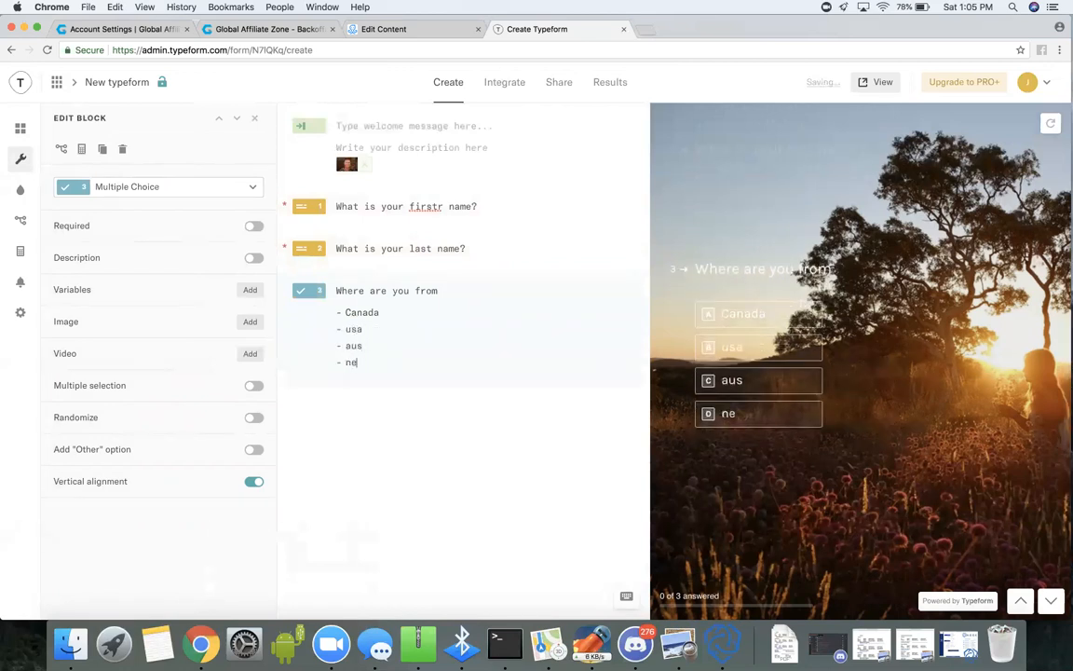
pyautogui.write('w zealand')
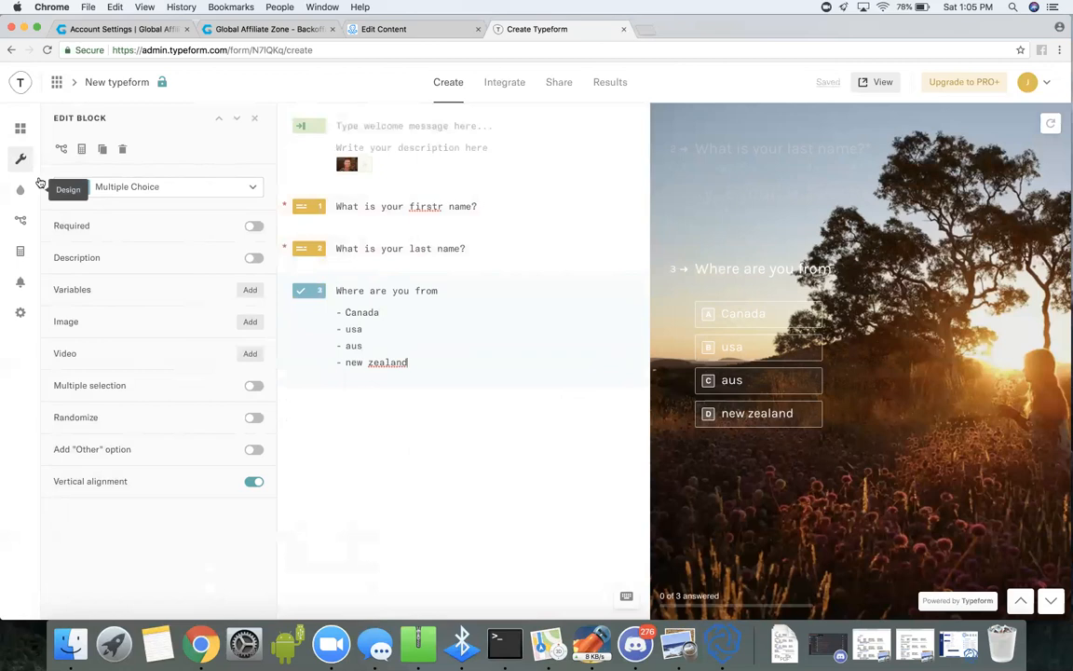
pyautogui.click(255, 228)
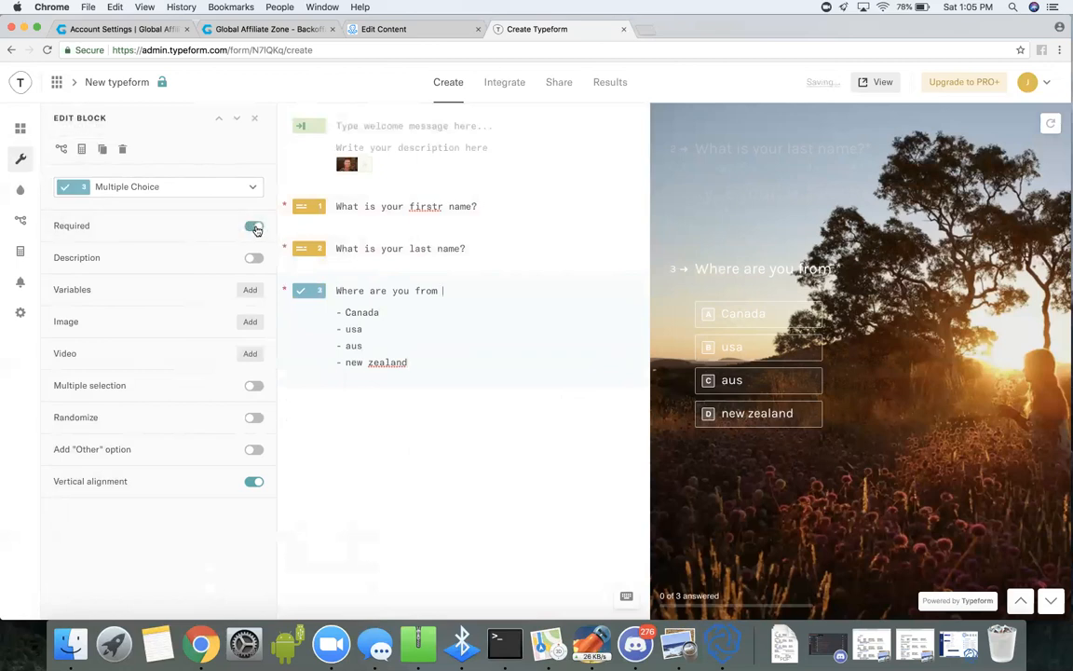
# Add a short text block as the fourth question.
pyautogui.click(20, 128)
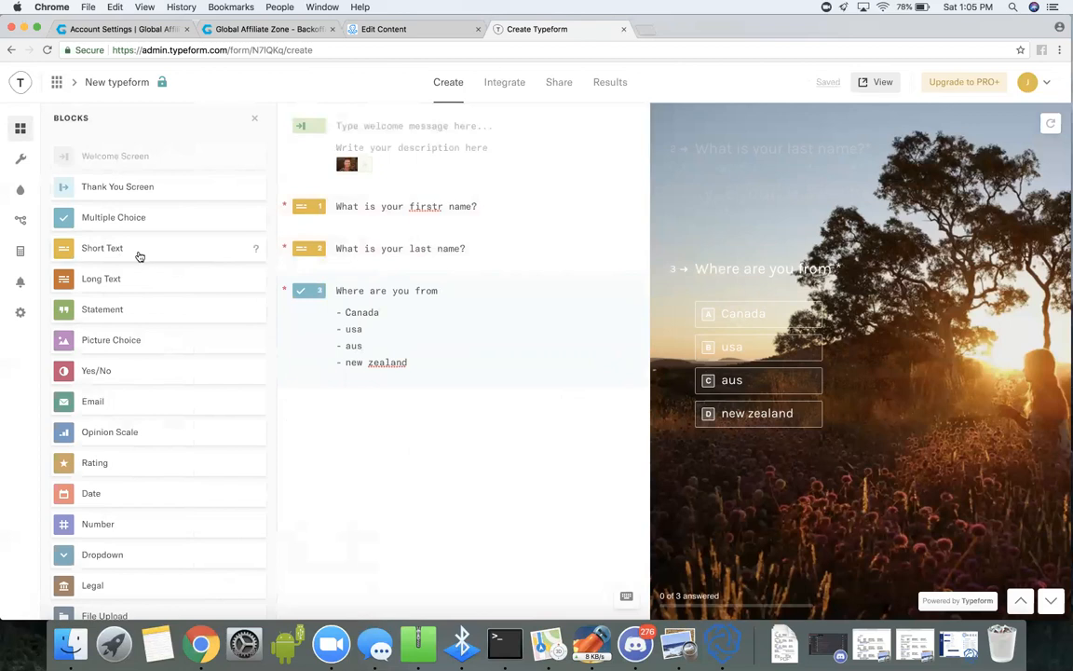
pyautogui.click(133, 254)
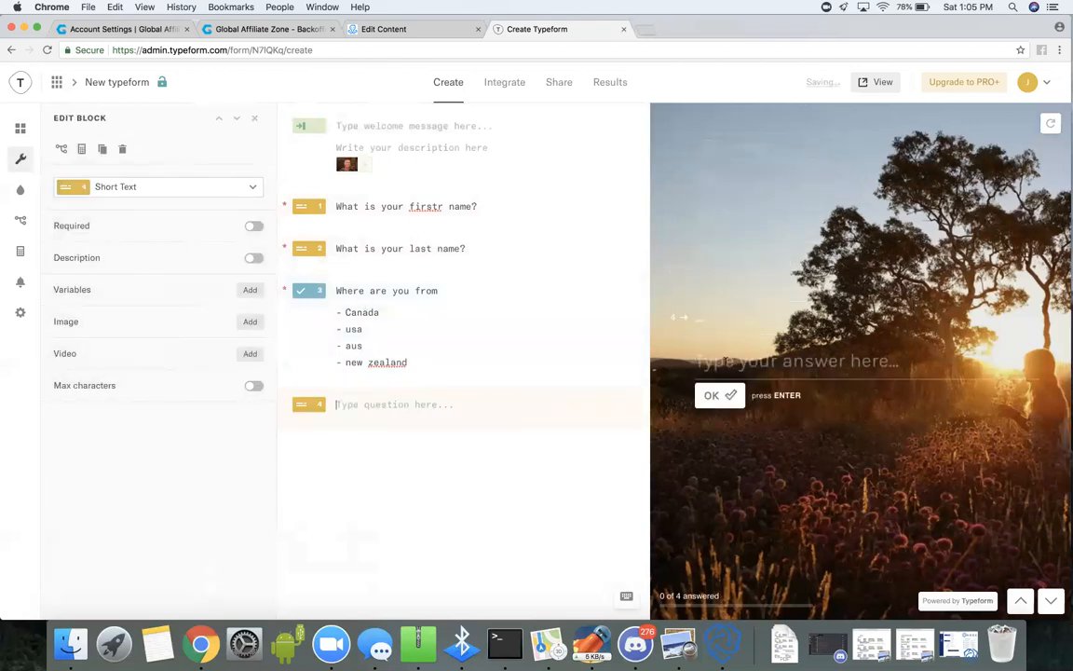
# Try to enter "What does youtr perfect day look like?" in the preview of the fourth question.
pyautogui.click(725, 362)
pyautogui.write('What does yo')
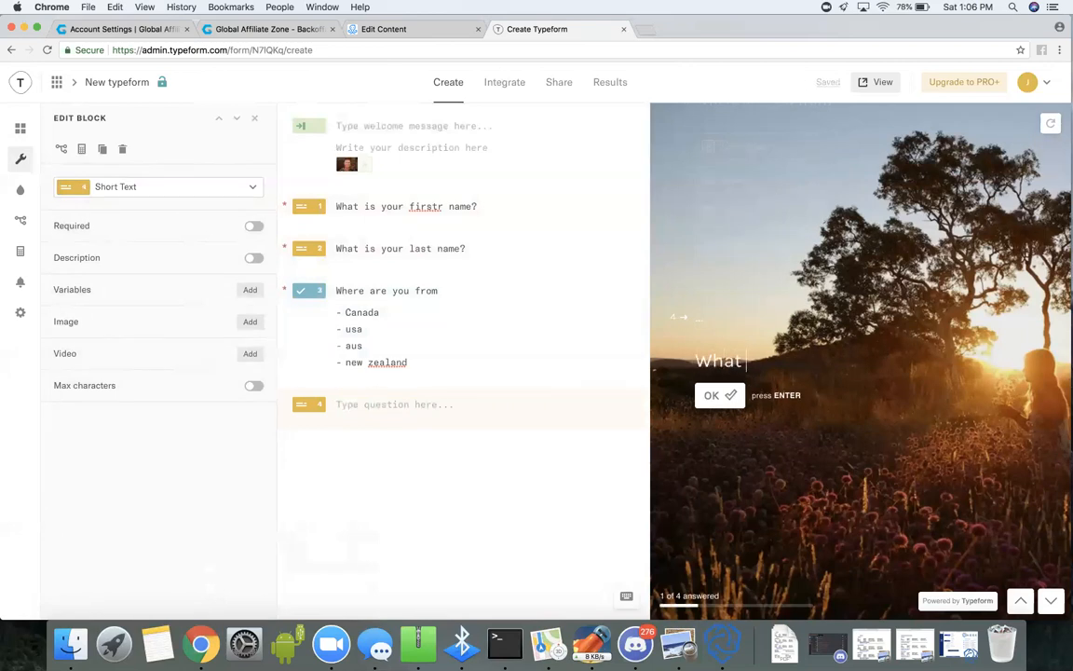
pyautogui.write('utr ')
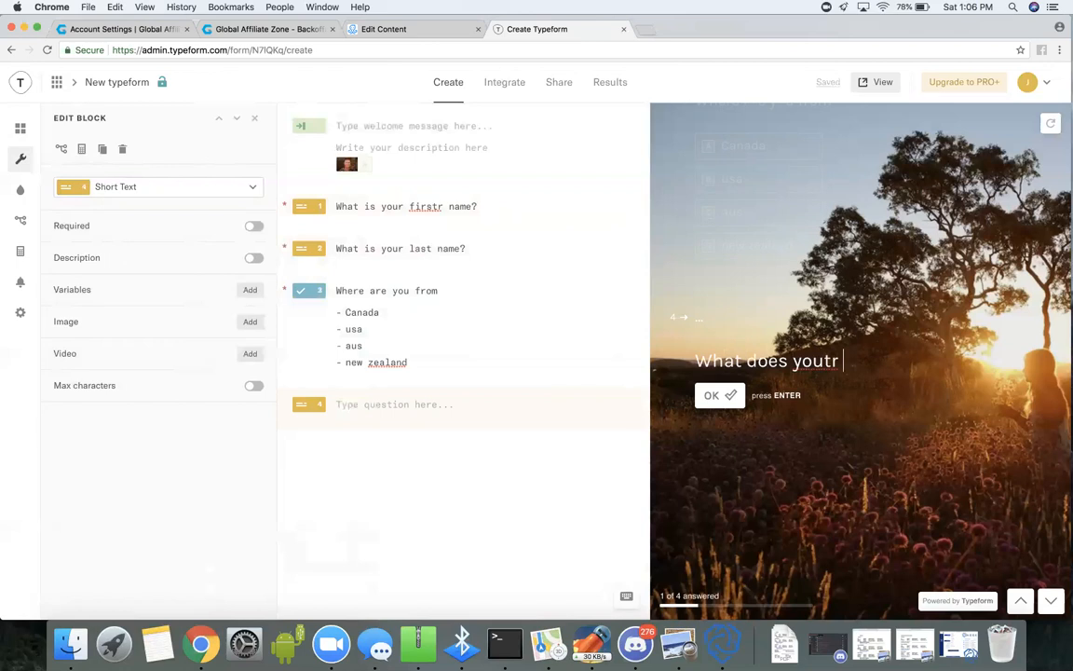
pyautogui.write('perfect da')
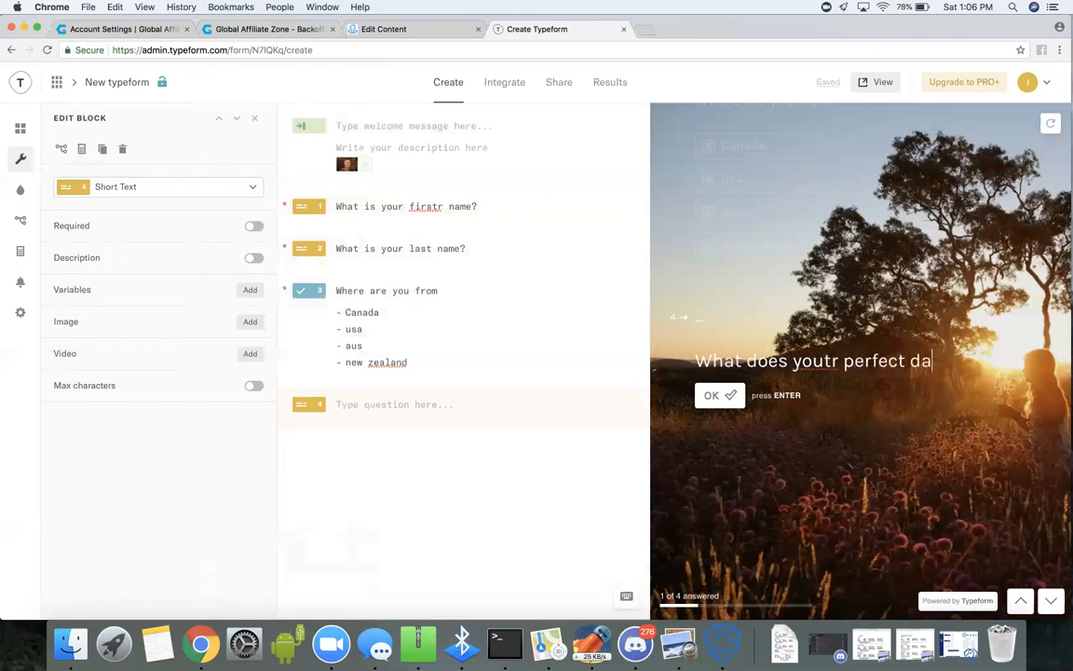
pyautogui.write('y look like?')
# Enable the fourth question's description and fill it with "(Be Descriptive?".
pyautogui.click(254, 259)
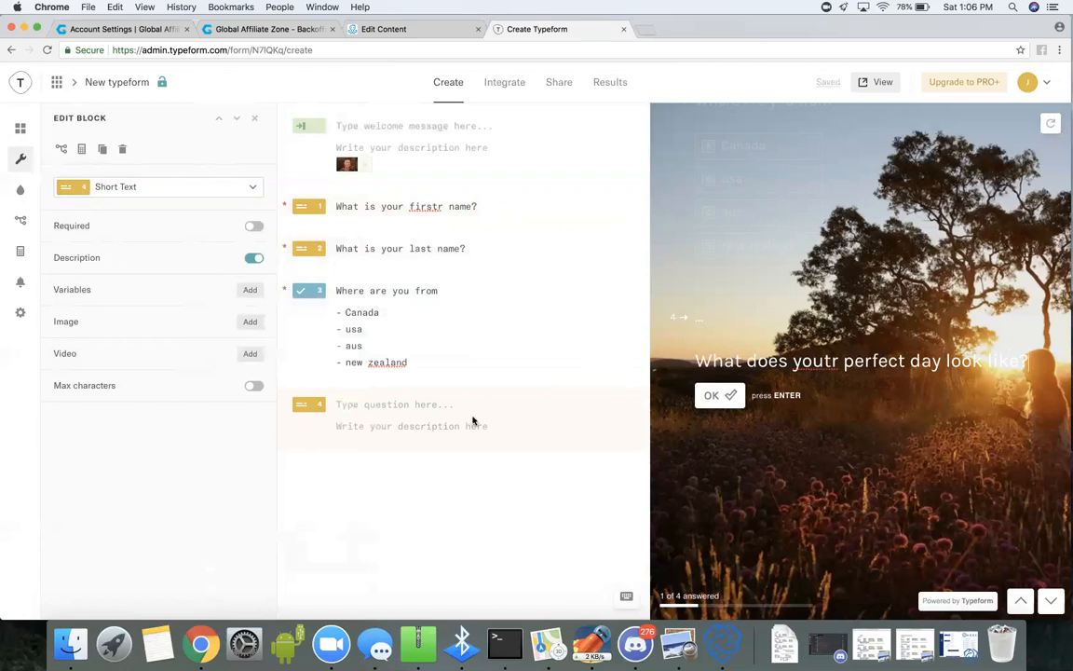
pyautogui.click(358, 429)
pyautogui.write('(B')
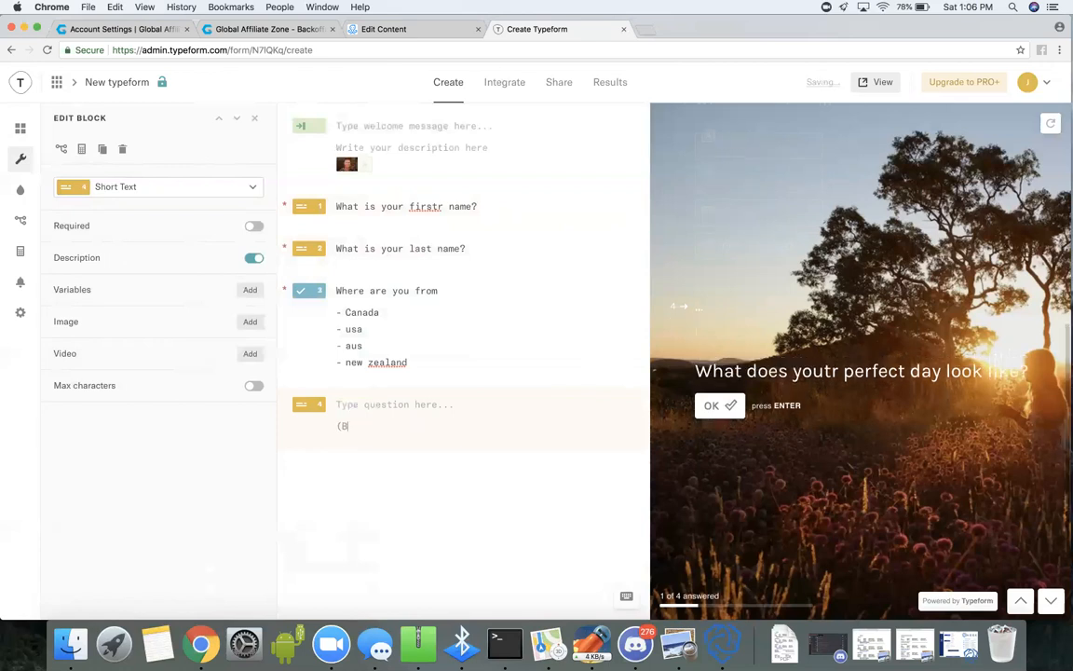
pyautogui.write('e Descripotive')
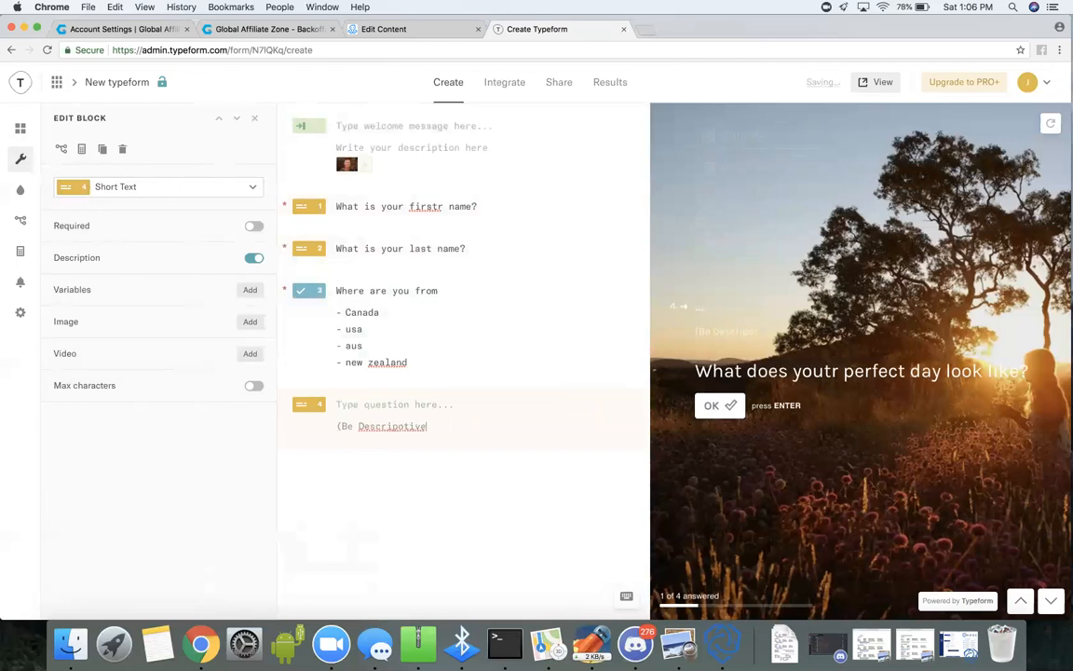
pyautogui.press('BackSpace')
pyautogui.press('BackSpace')
pyautogui.press('BackSpace')
pyautogui.press('BackSpace')
pyautogui.press('BackSpace')
pyautogui.write('tive')
pyautogui.write('What does')
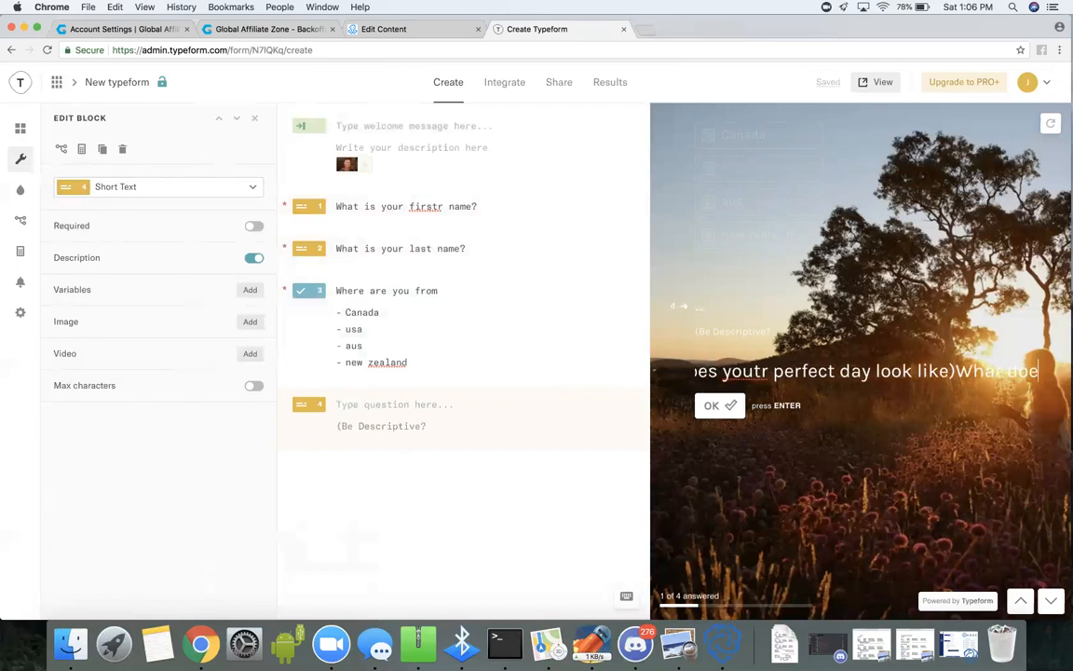
pyautogui.press('BackSpace')
pyautogui.press('BackSpace')
pyautogui.press('BackSpace')
pyautogui.press('BackSpace')
pyautogui.press('BackSpace')
pyautogui.press('BackSpace')
pyautogui.press('BackSpace')
pyautogui.press('BackSpace')
pyautogui.press('BackSpace')
pyautogui.press('BackSpace')
pyautogui.press('BackSpace')
pyautogui.press('BackSpace')
pyautogui.press('BackSpace')
pyautogui.press('BackSpace')
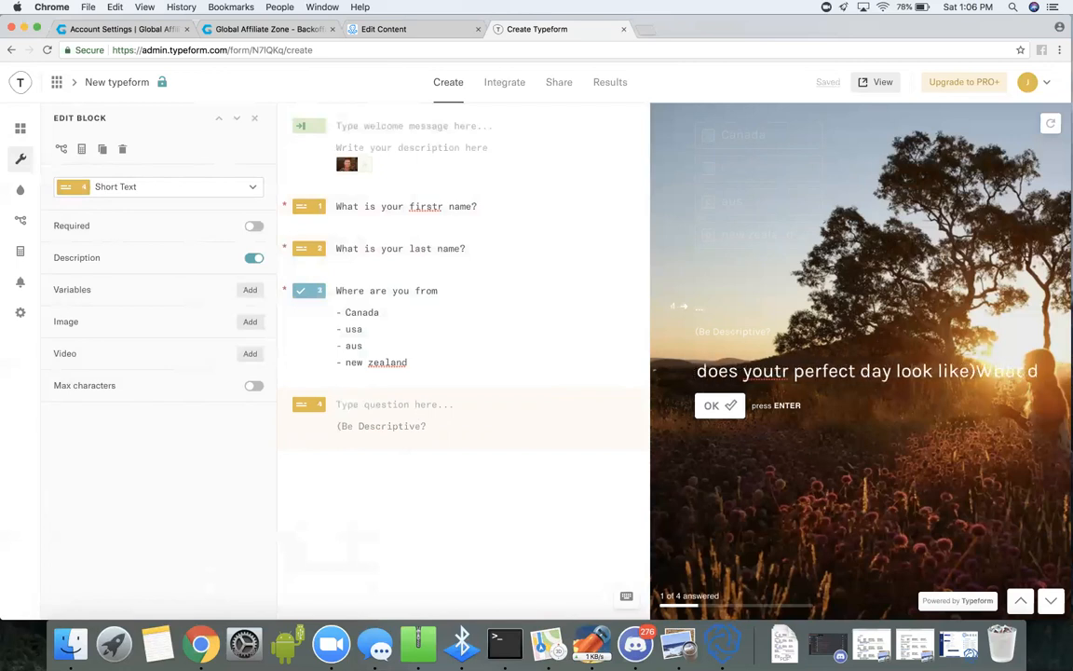
# Enter "what does your perfect day look like?" as the fourth question's text and clear the stray answer from its preview.
pyautogui.click(354, 404)
pyautogui.write('w')
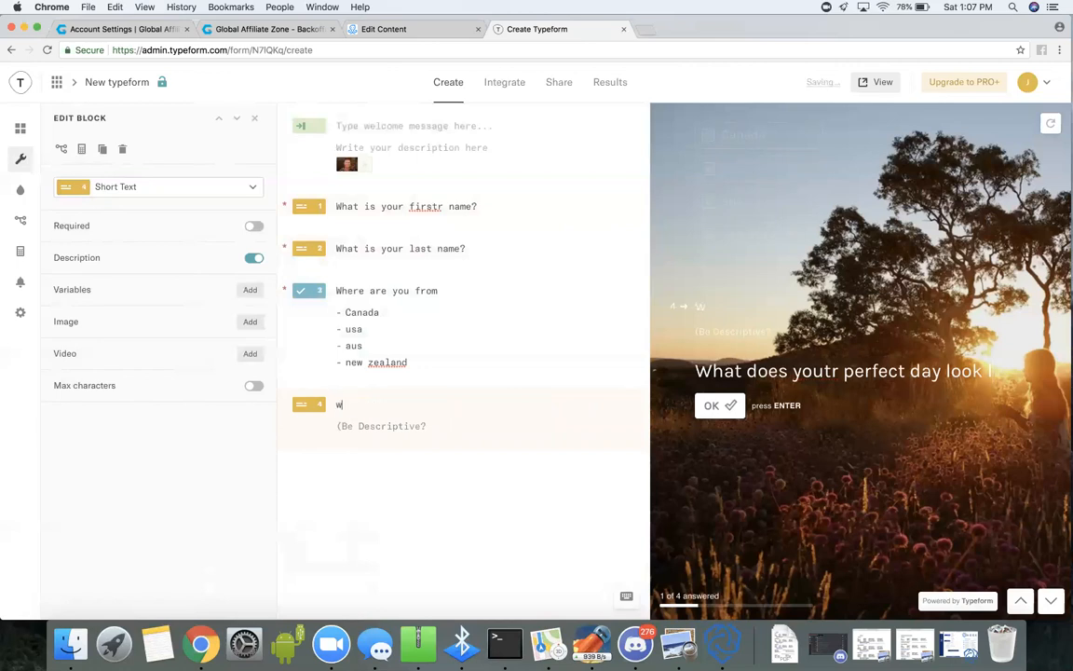
pyautogui.write('hat does yo')
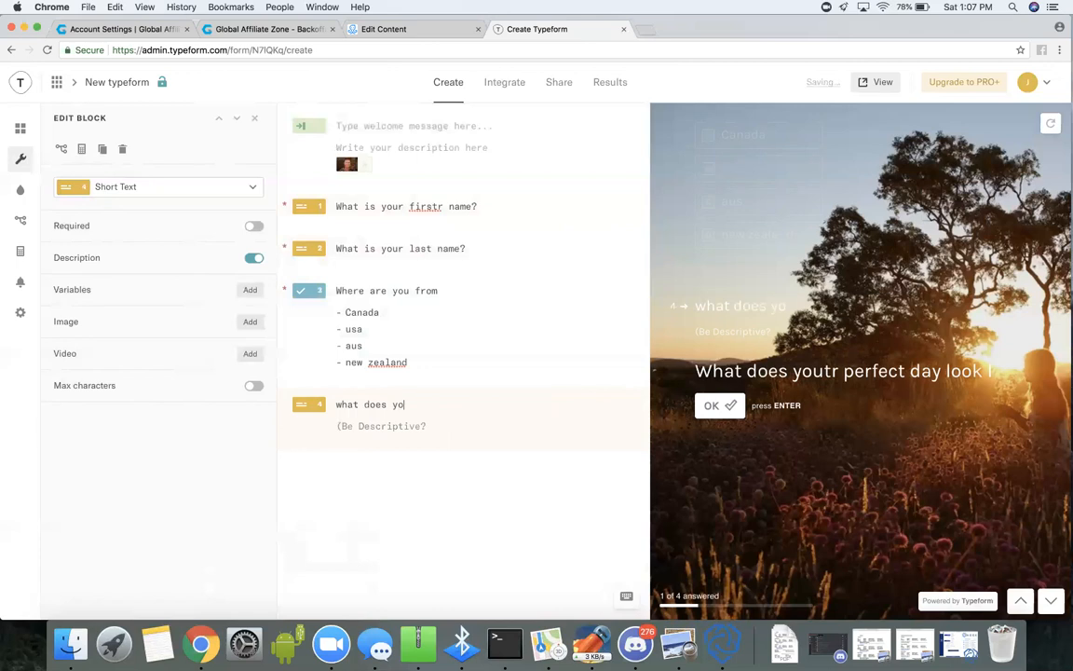
pyautogui.write('ur perfect day l')
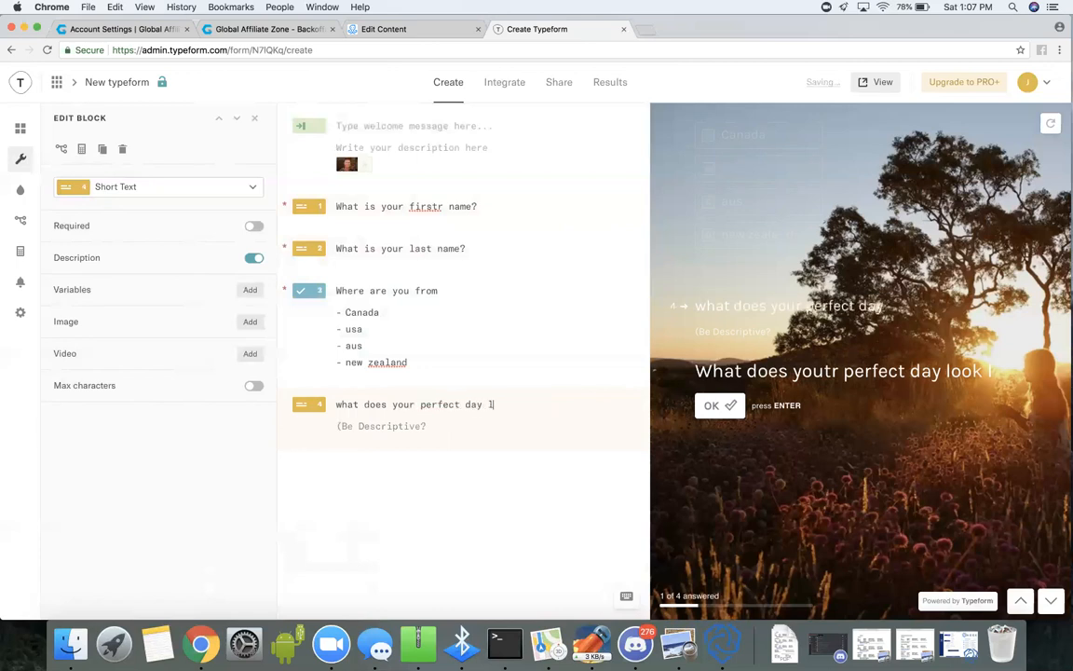
pyautogui.write('ook')
pyautogui.write('ke')
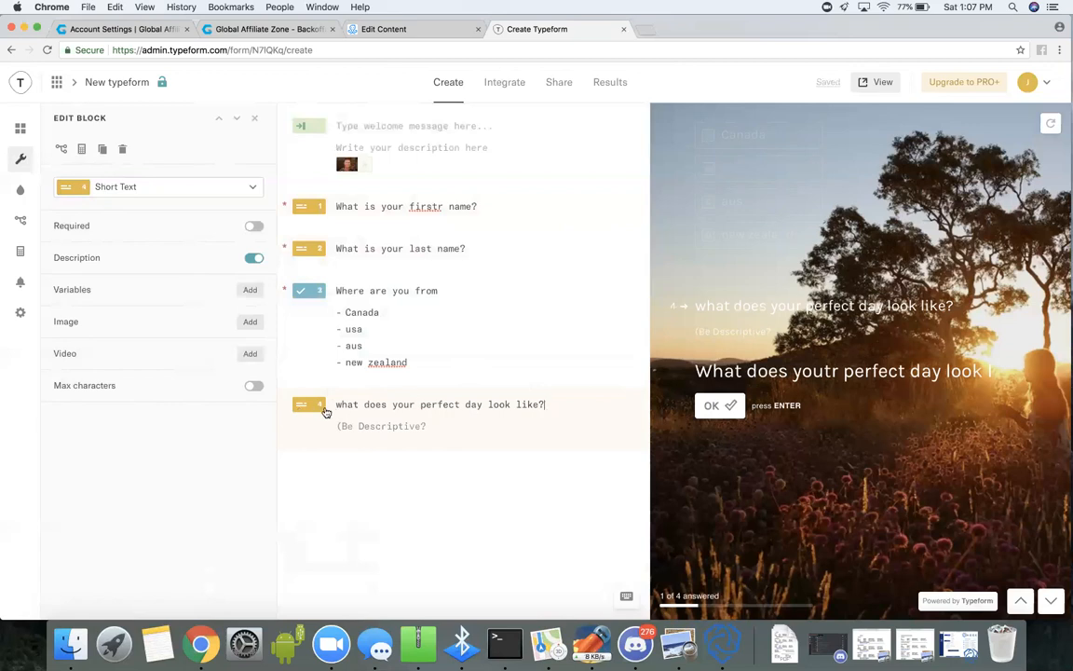
pyautogui.moveTo(1002, 381); pyautogui.dragTo(667, 372)
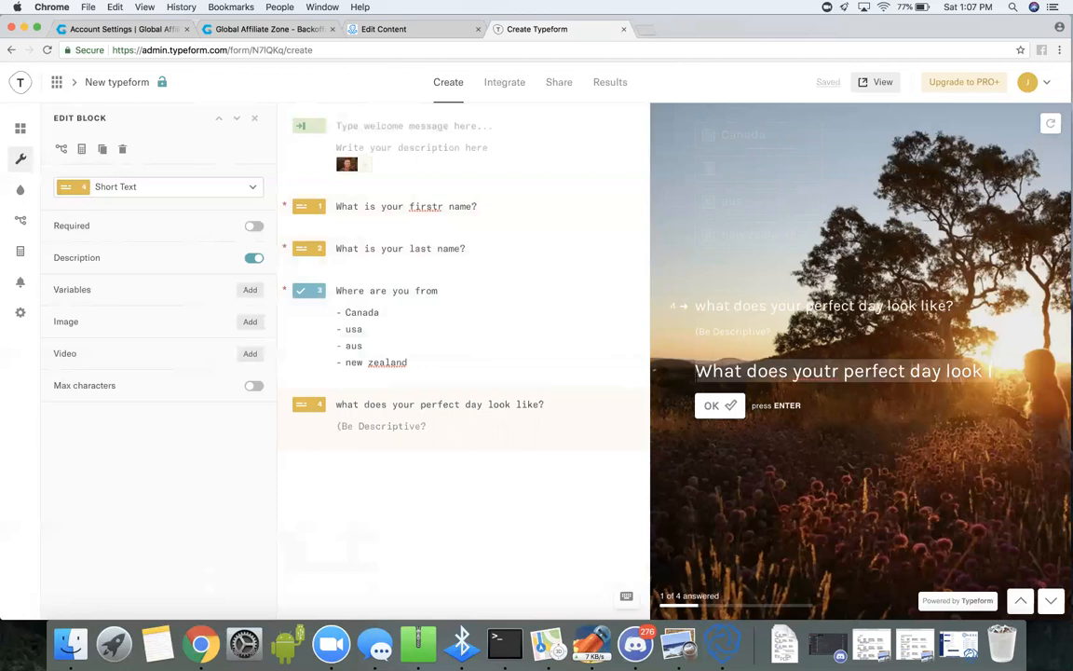
pyautogui.press('BackSpace')
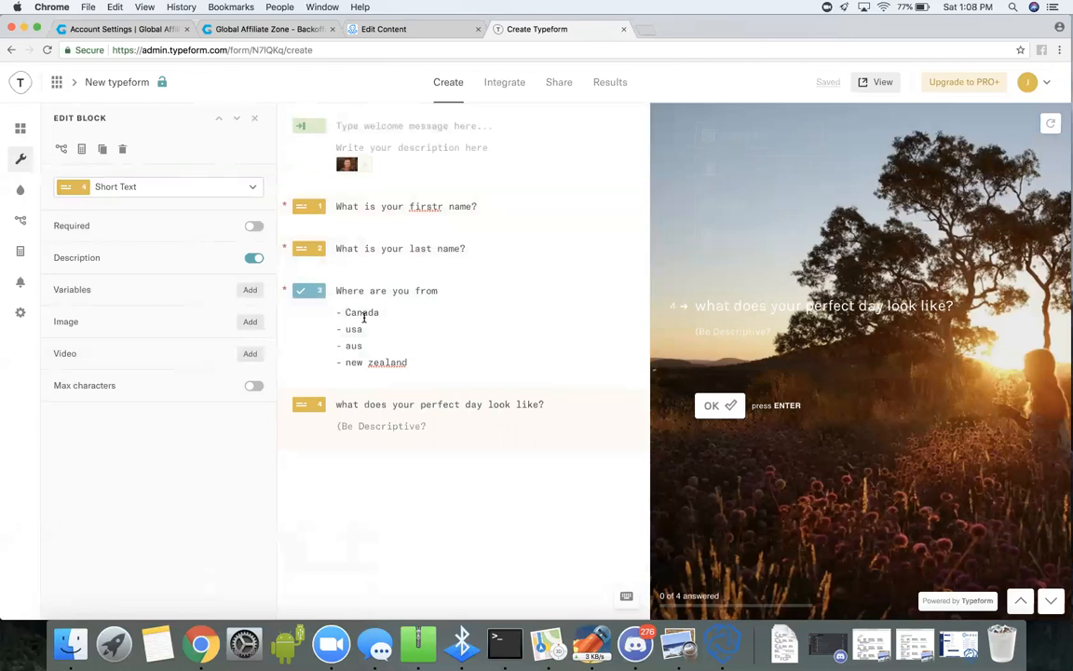
# Open the Typeform workspace in a new browser tab and open the existing beach-themed typeform for editing.
pyautogui.click(644, 30)
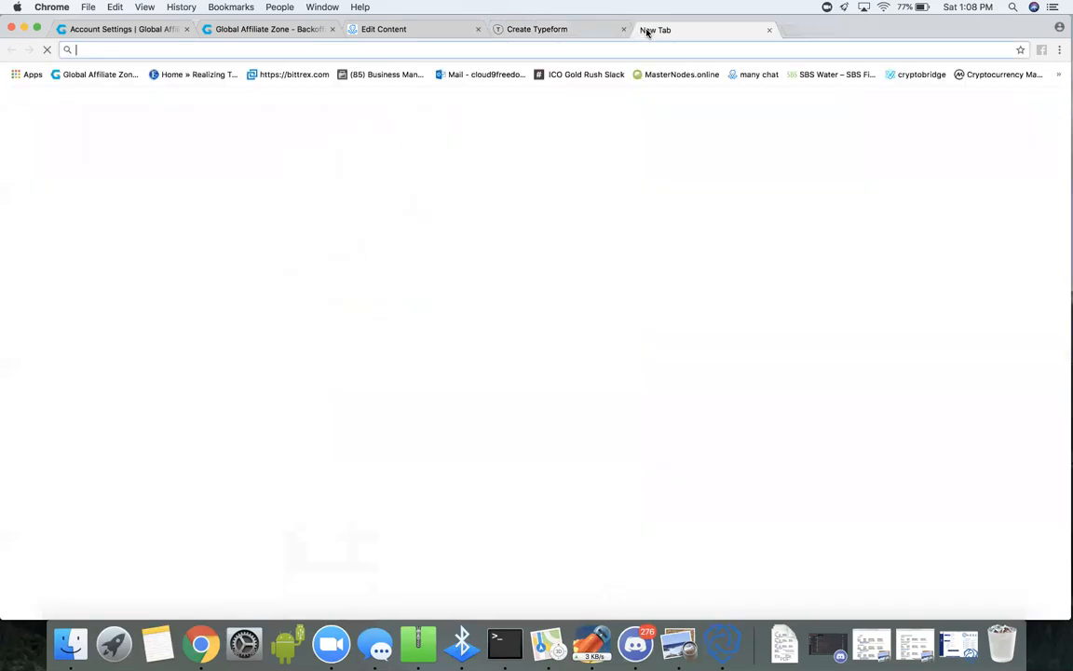
pyautogui.write('typeform')
pyautogui.press('Return')
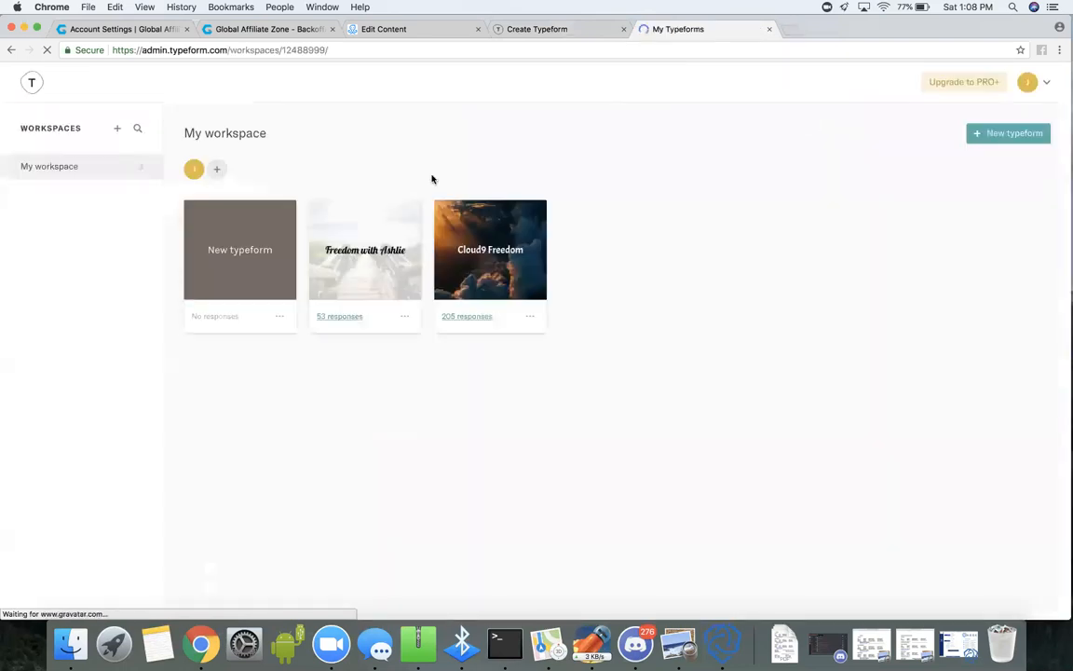
pyautogui.click(380, 295)
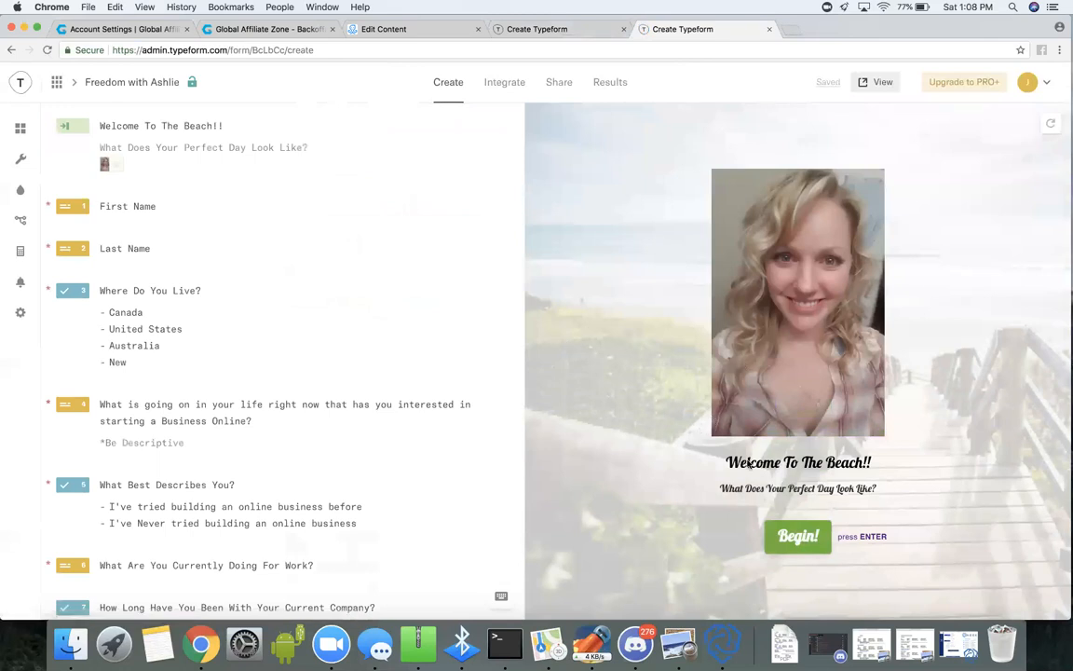
# Start the beach typeform's preview and examine the wording and choices of questions one to nine.
pyautogui.click(789, 538)
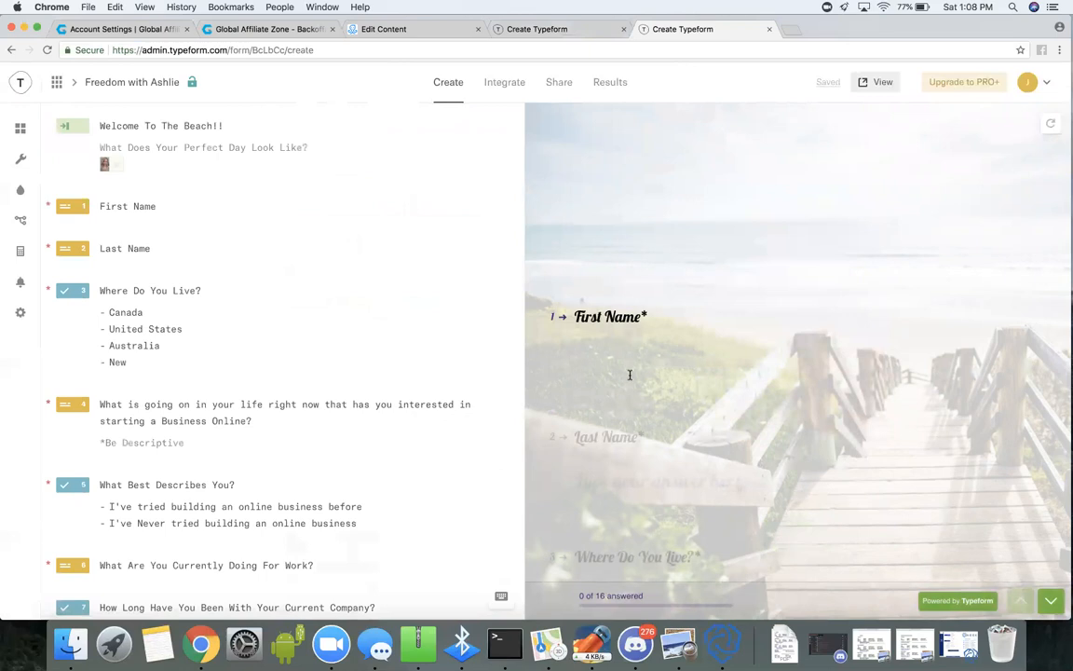
pyautogui.click(634, 438)
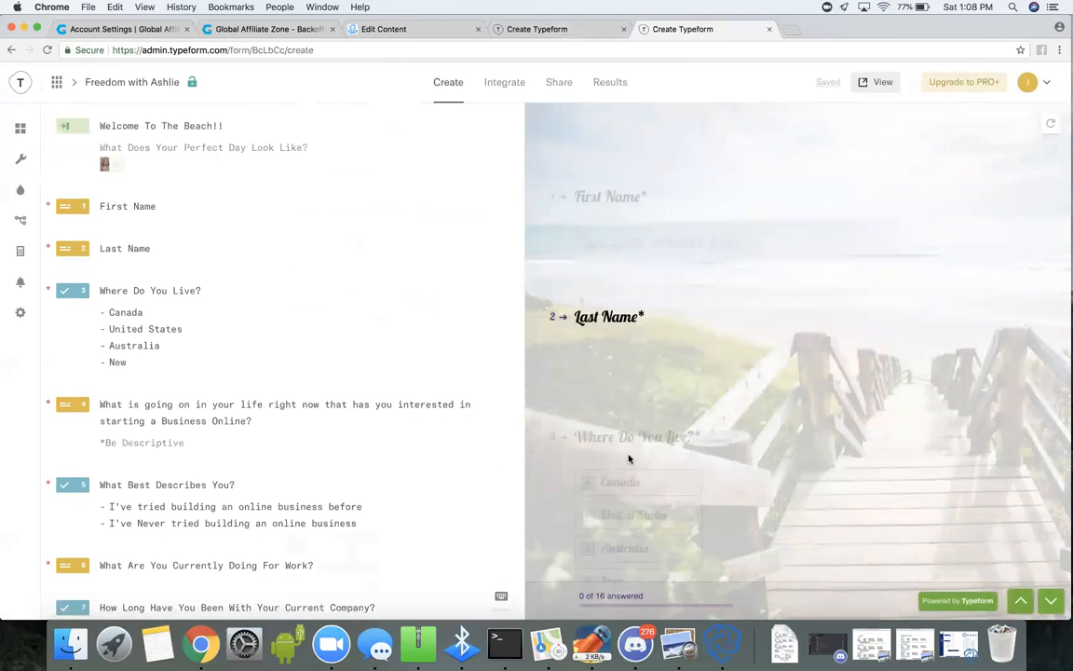
pyautogui.click(629, 454)
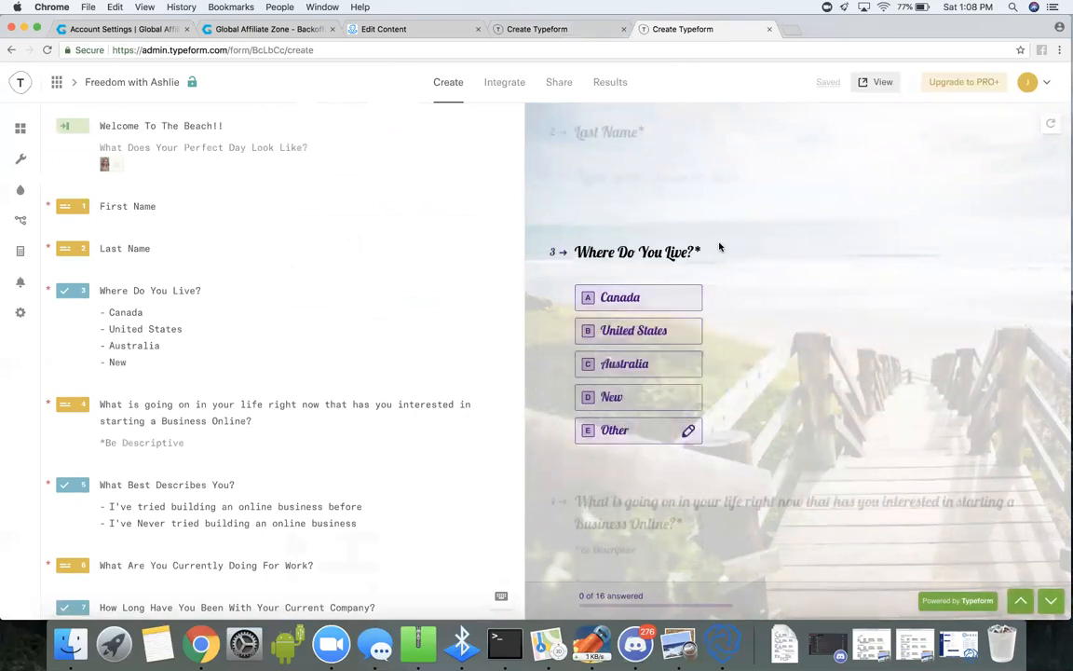
pyautogui.scroll(-1, 737, 482)
pyautogui.click(737, 482)
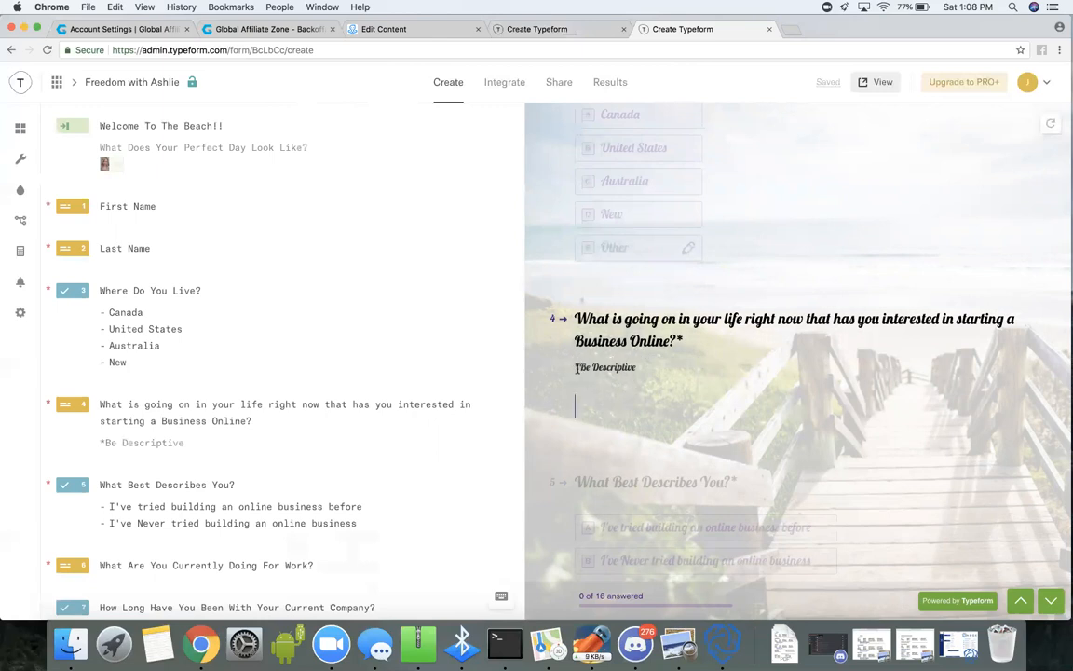
pyautogui.scroll(-1, 697, 418)
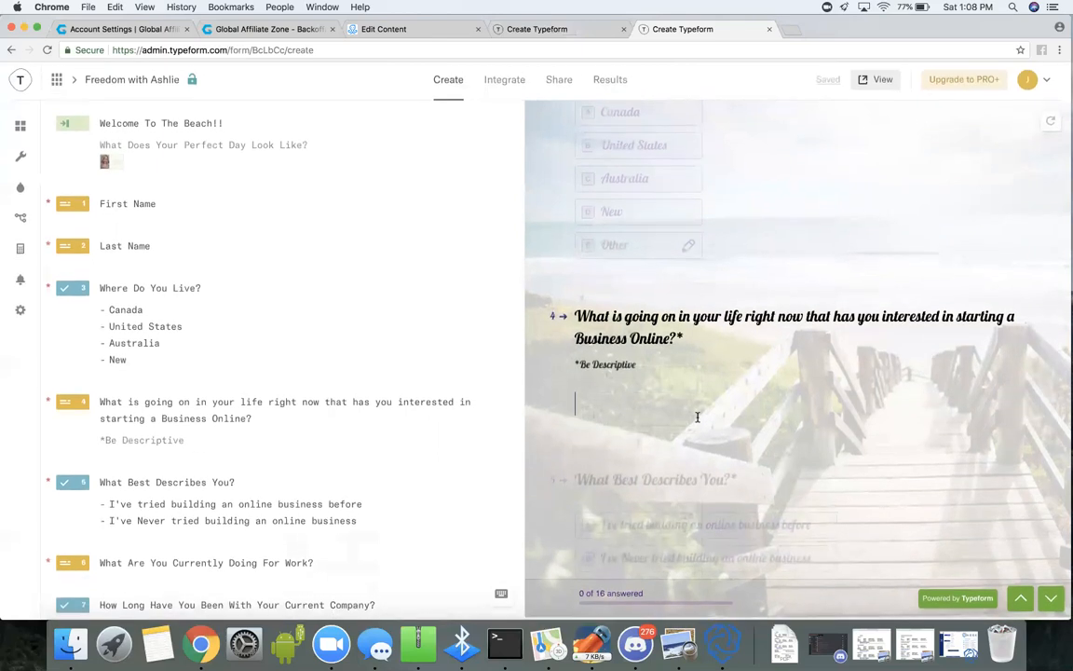
pyautogui.scroll(-2, 698, 418)
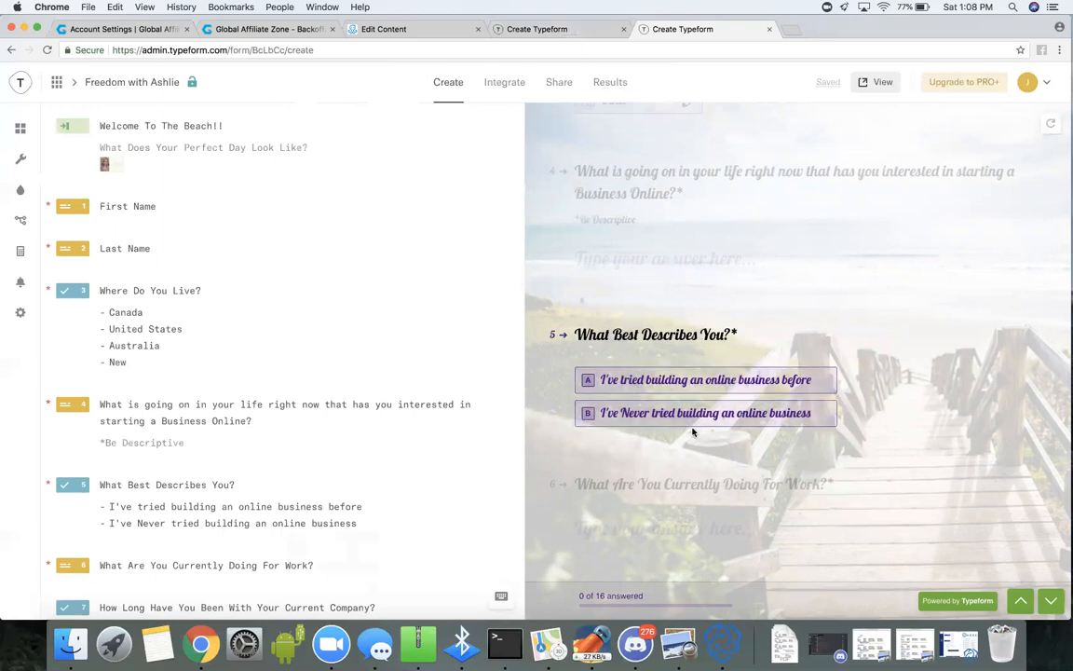
pyautogui.scroll(-3, 666, 458)
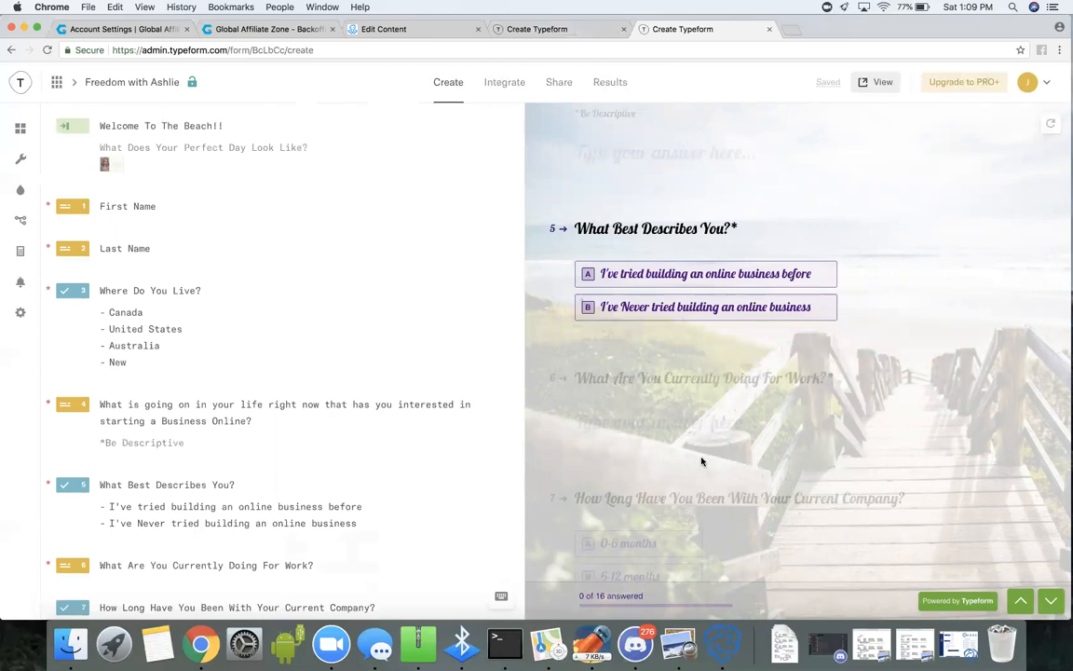
pyautogui.scroll(-2, 702, 461)
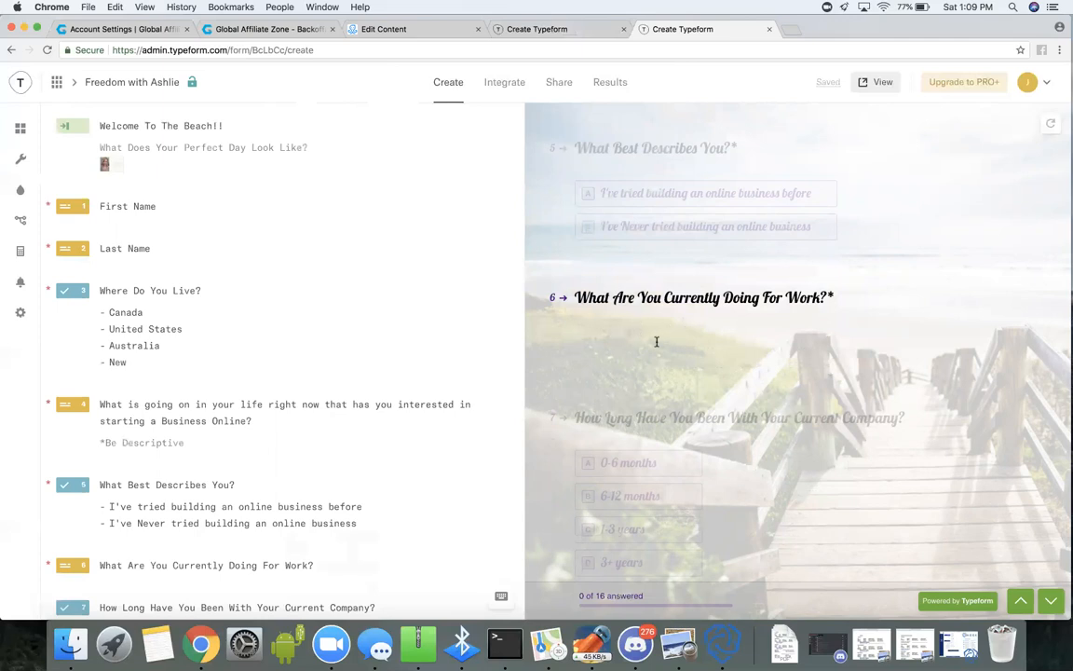
pyautogui.scroll(-3, 654, 360)
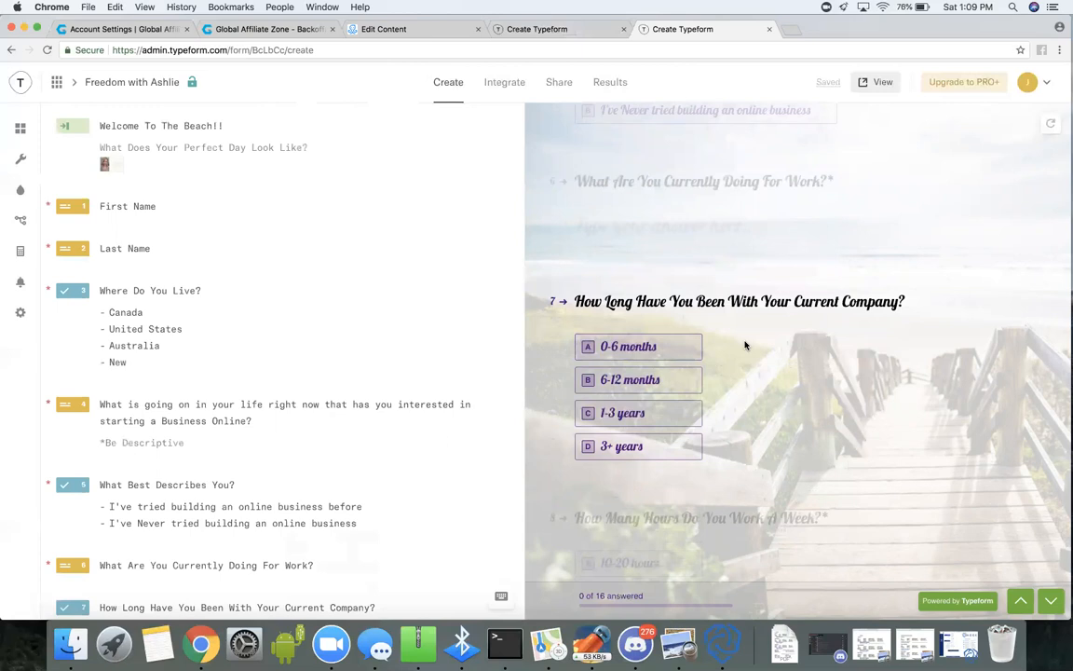
pyautogui.scroll(3, 744, 345)
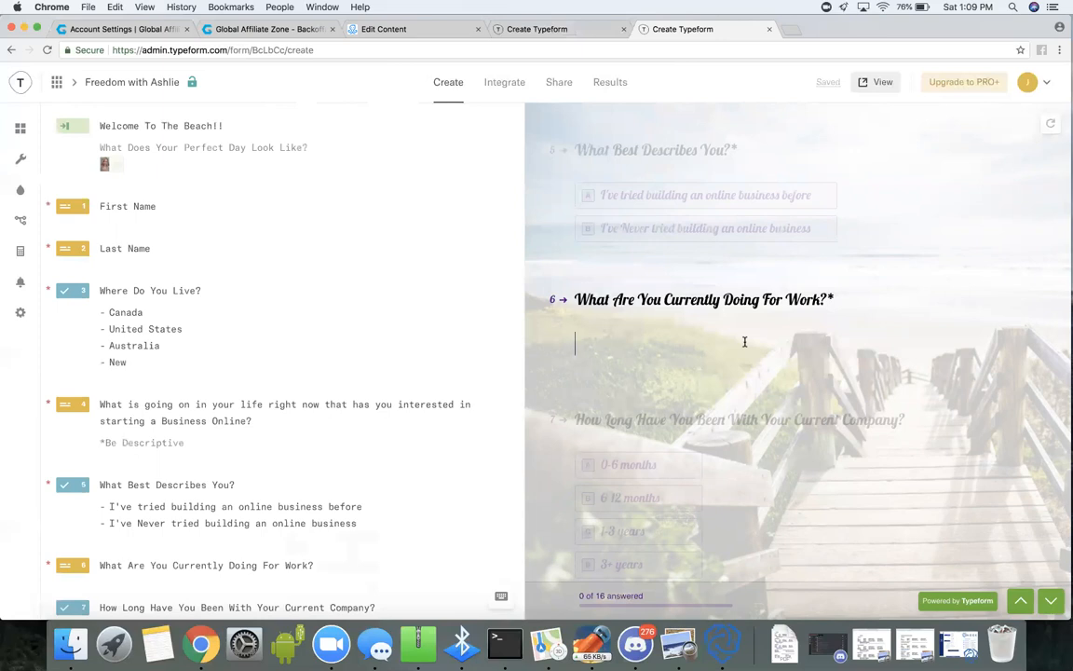
pyautogui.scroll(-3, 744, 342)
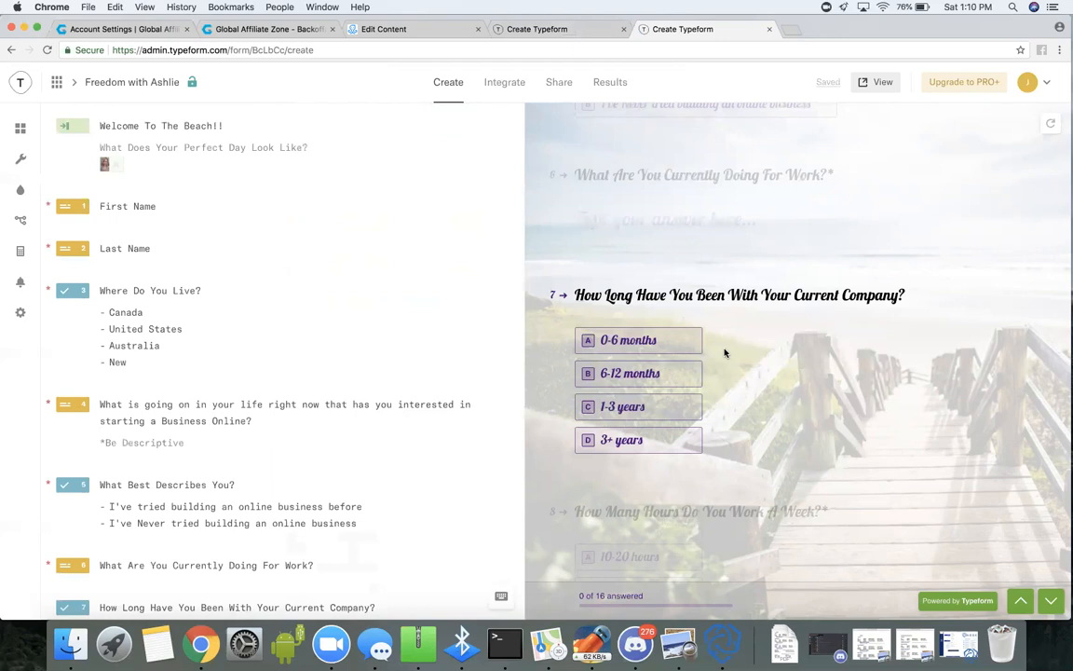
pyautogui.scroll(-3, 719, 412)
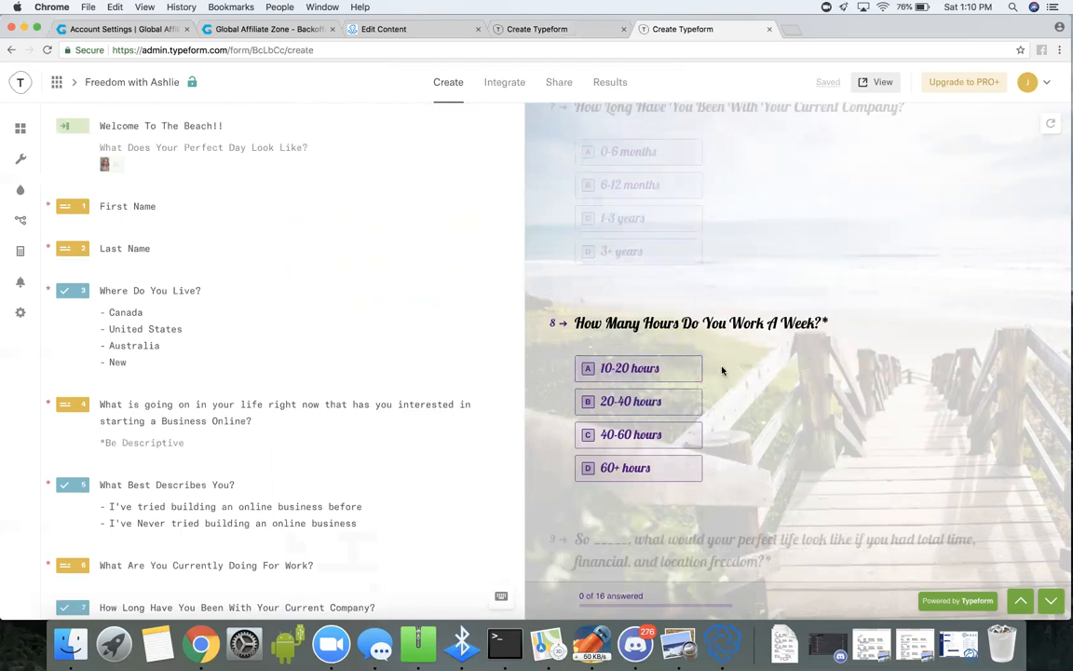
pyautogui.scroll(-2, 747, 429)
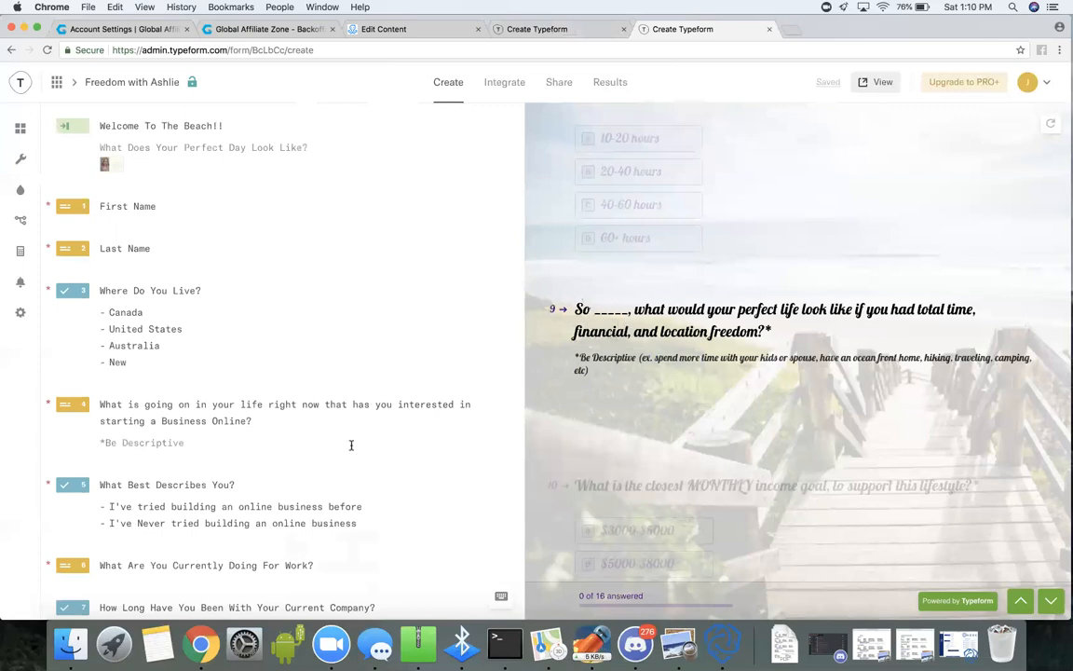
# Remove the First Name variable from the ninth question's text and insert it again after "So".
pyautogui.scroll(-5, 352, 443)
pyautogui.scroll(-4, 352, 446)
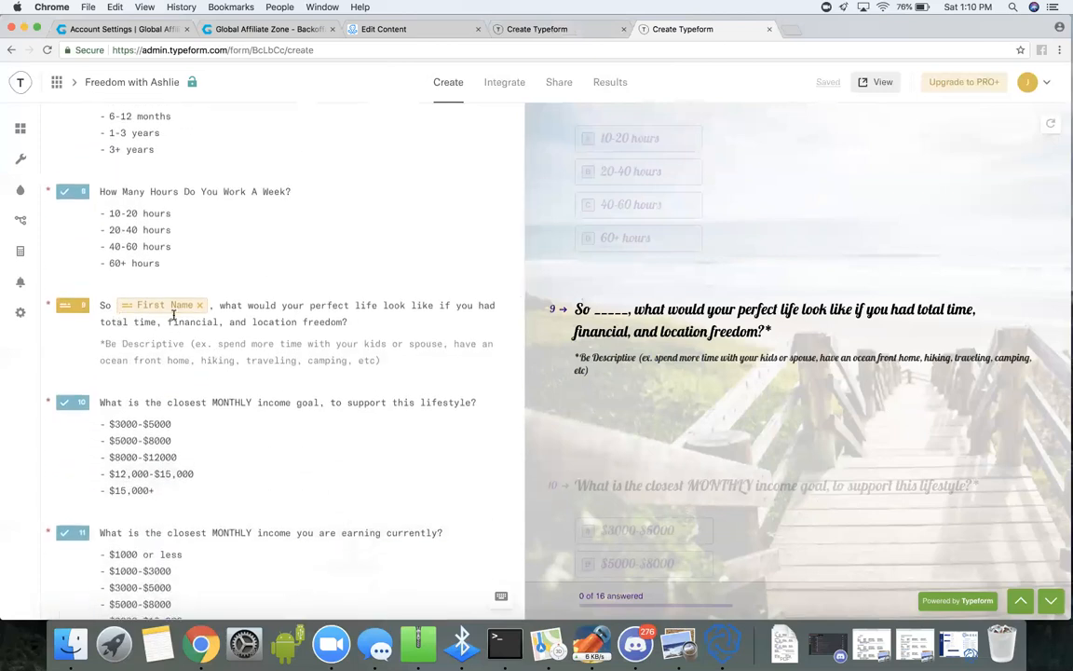
pyautogui.click(76, 306)
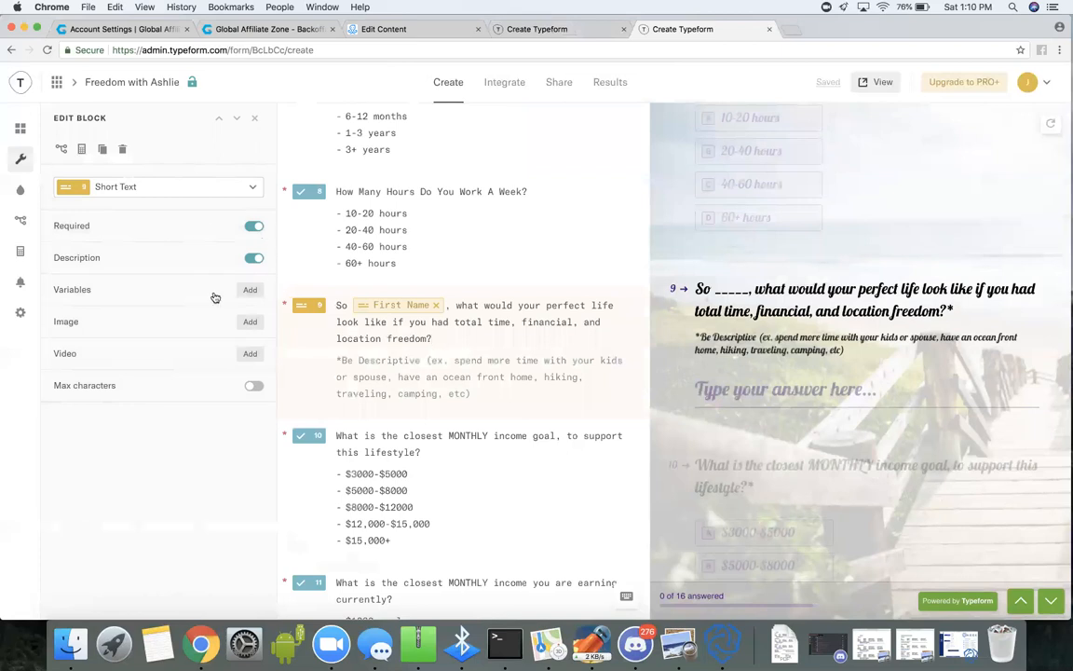
pyautogui.click(435, 310)
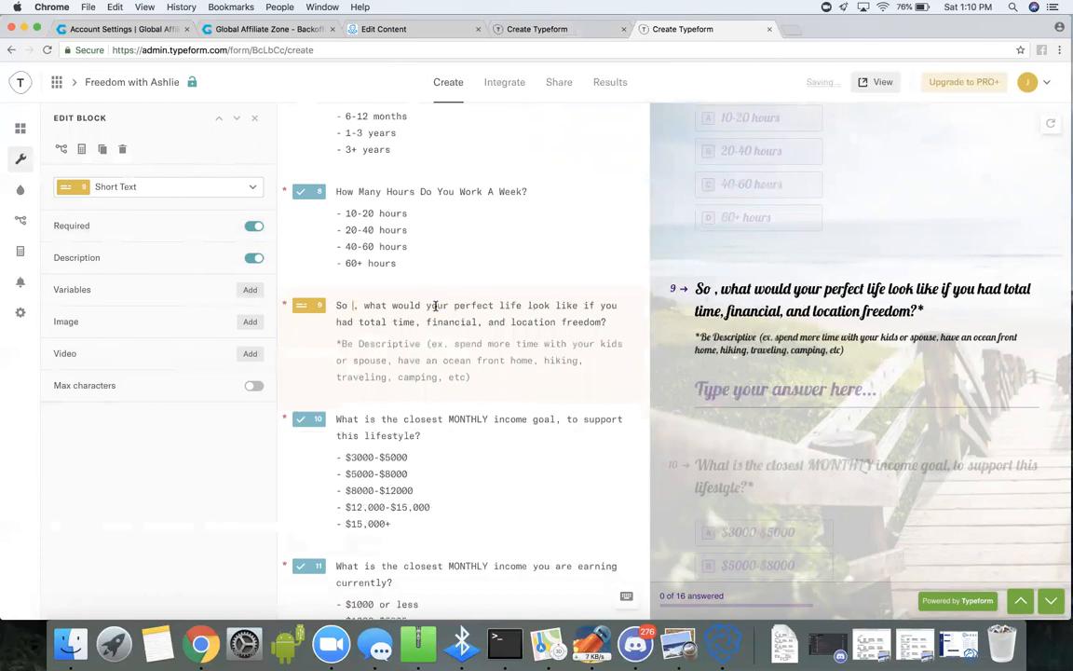
pyautogui.click(252, 292)
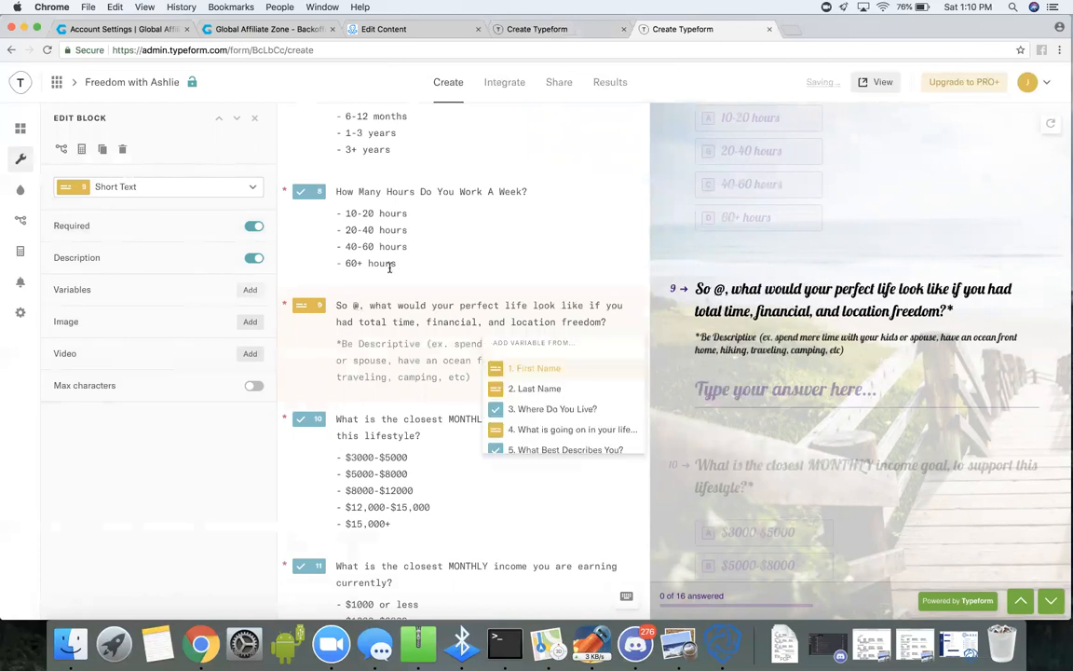
pyautogui.click(557, 372)
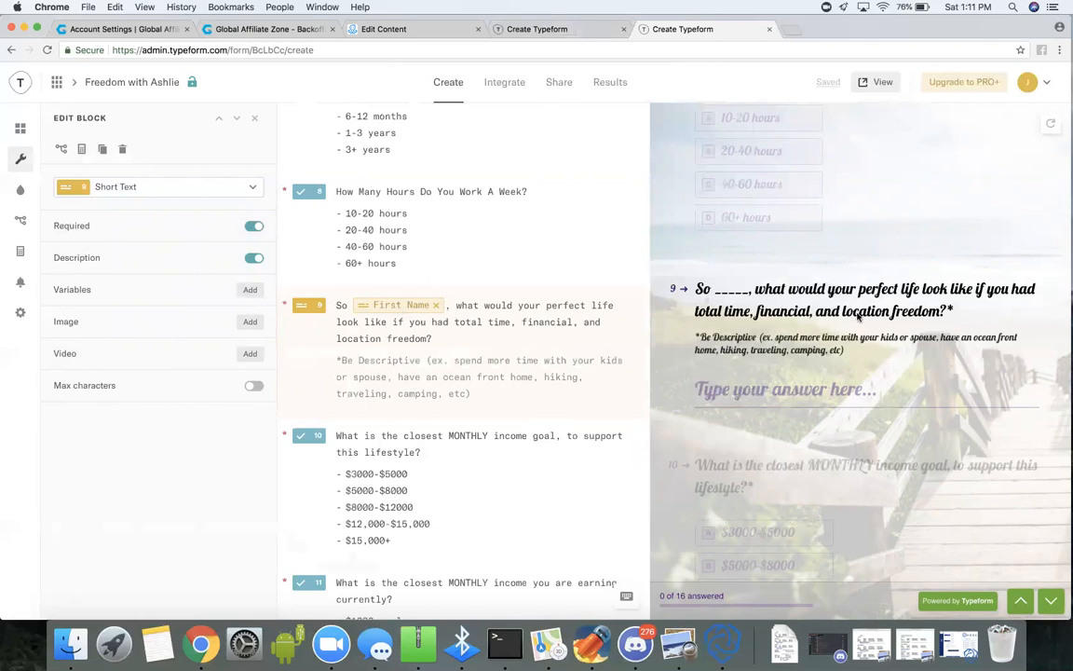
# Examine questions nine to eleven in the beach typeform's preview, answering the monthly income goal question with $8000-$12000.
pyautogui.scroll(1, 859, 318)
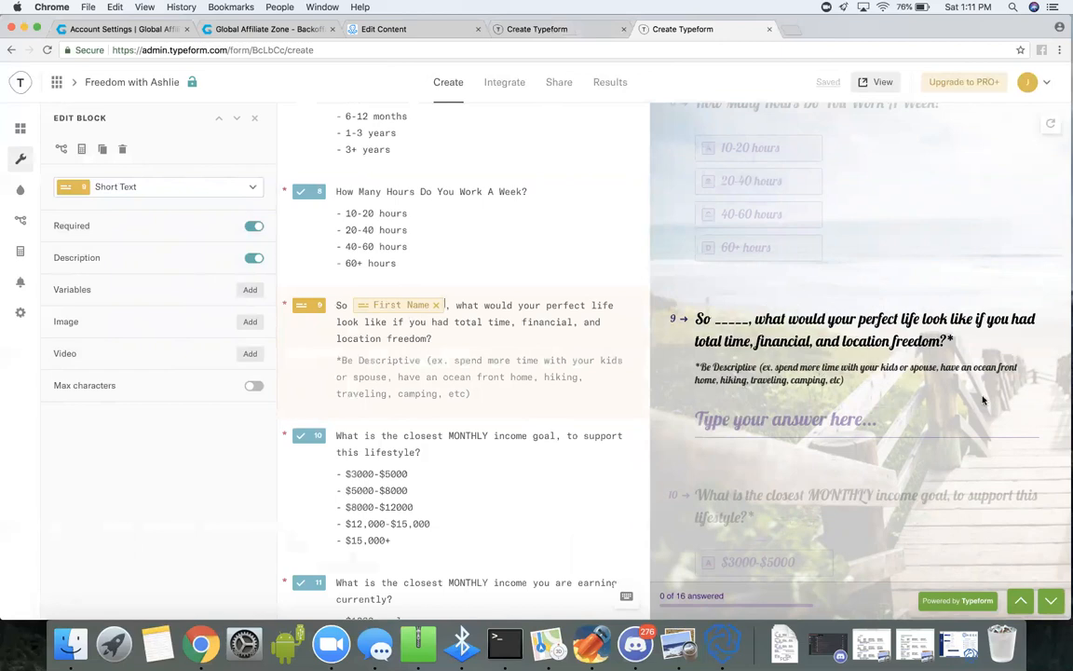
pyautogui.scroll(-3, 903, 421)
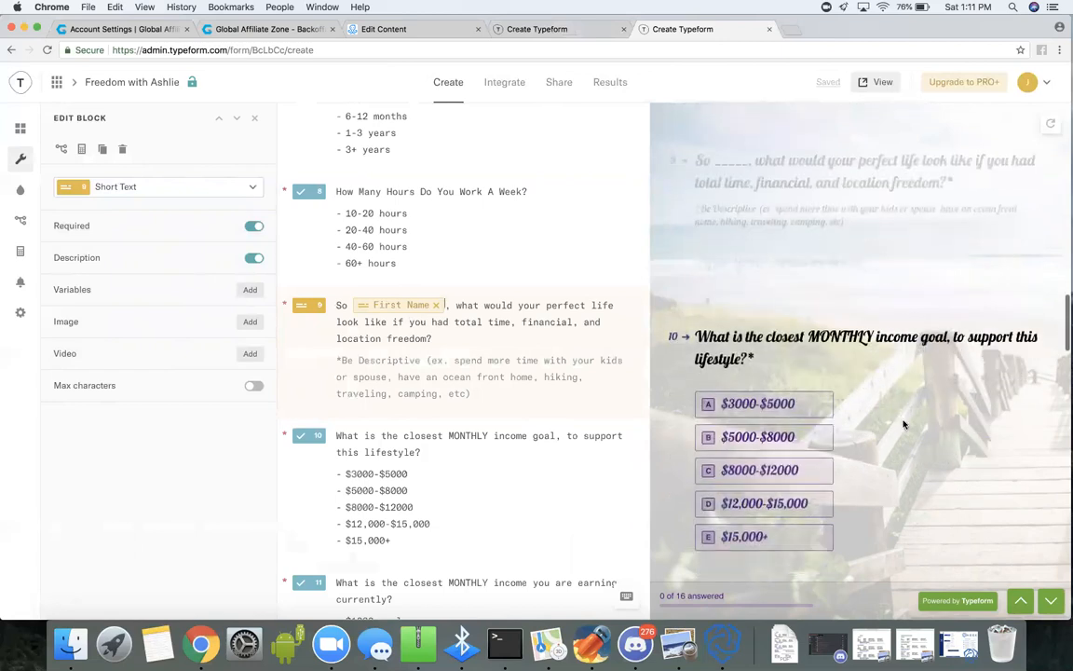
pyautogui.scroll(1, 913, 344)
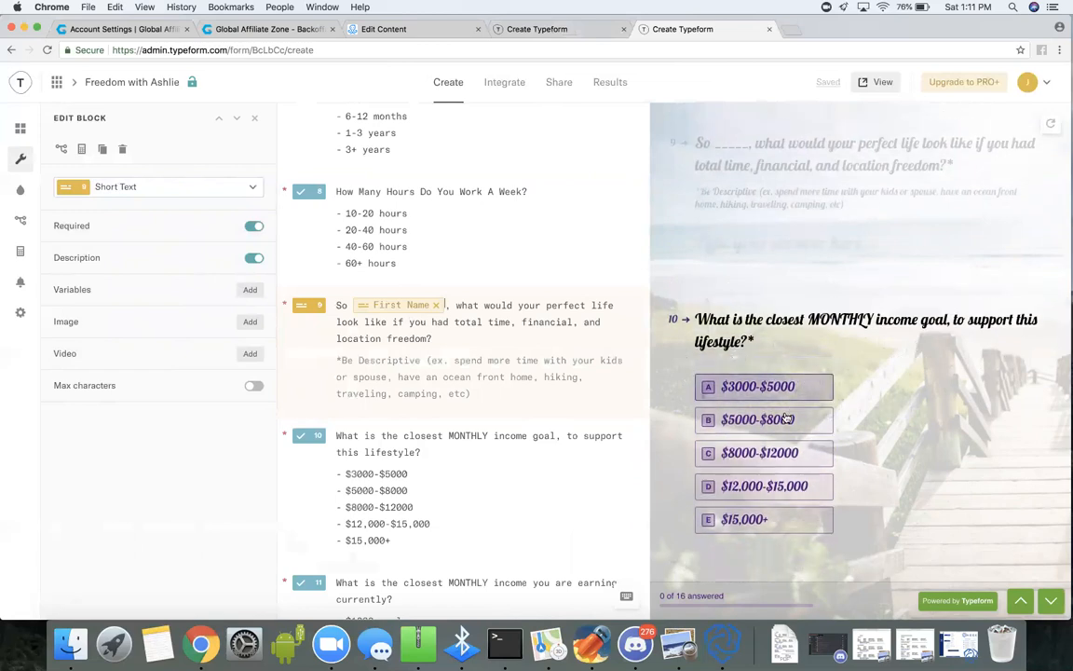
pyautogui.click(787, 459)
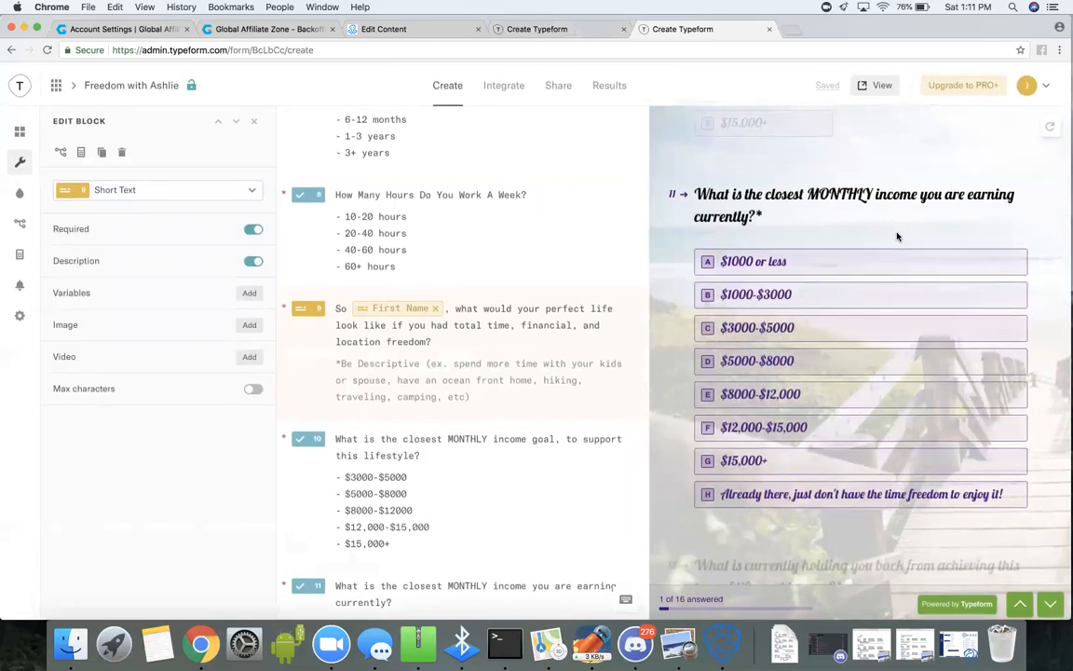
pyautogui.scroll(5, 898, 237)
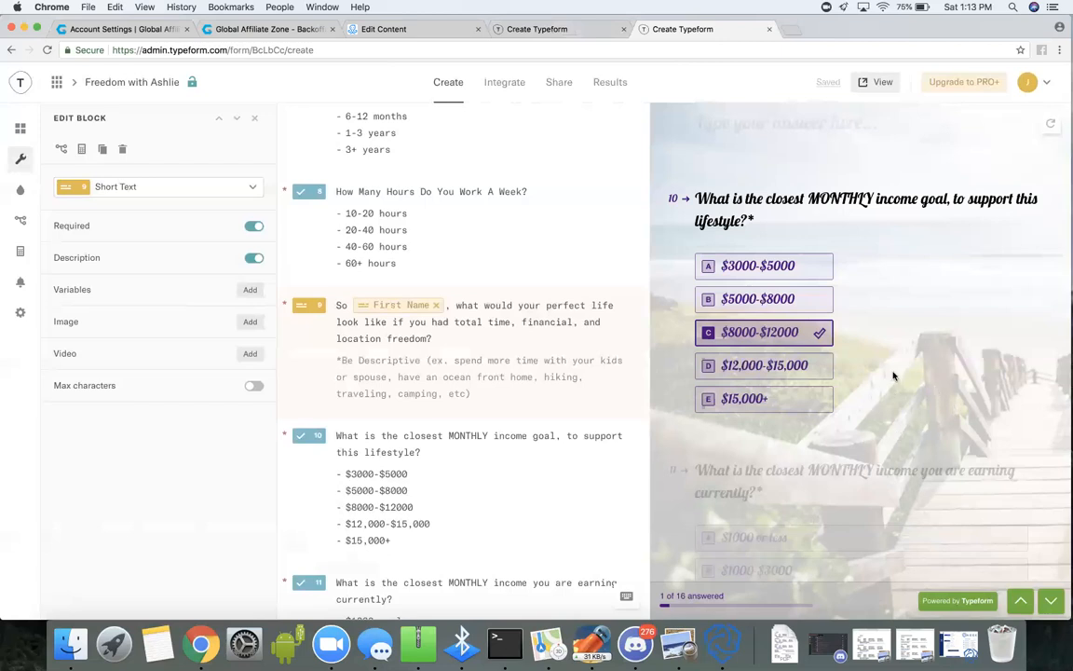
pyautogui.scroll(-2, 868, 457)
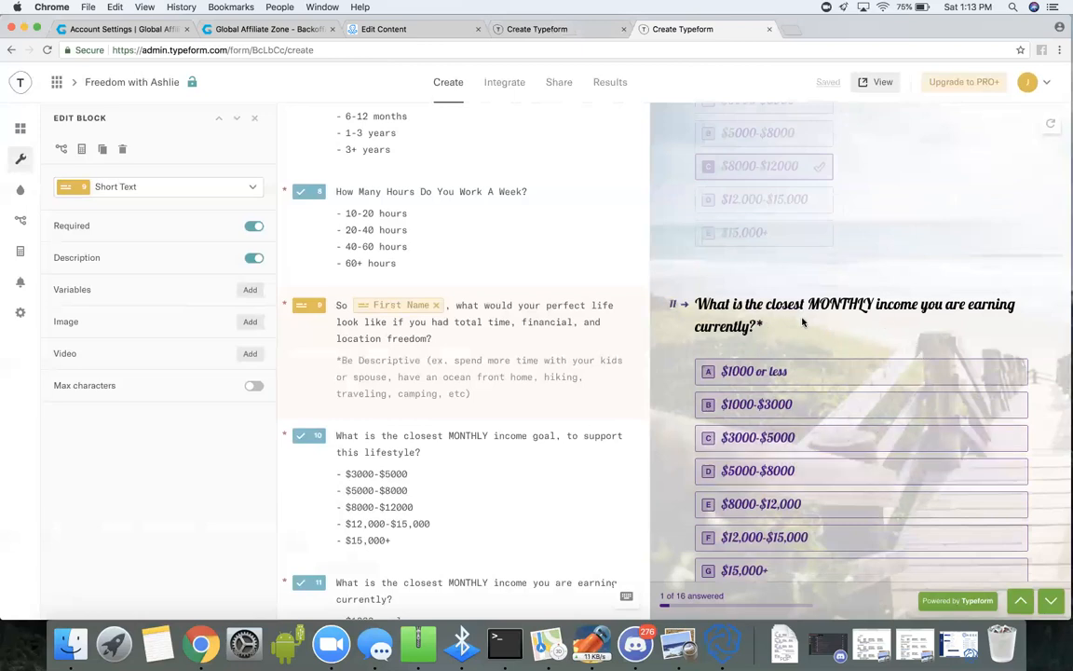
pyautogui.scroll(-1, 890, 333)
pyautogui.scroll(-1, 895, 334)
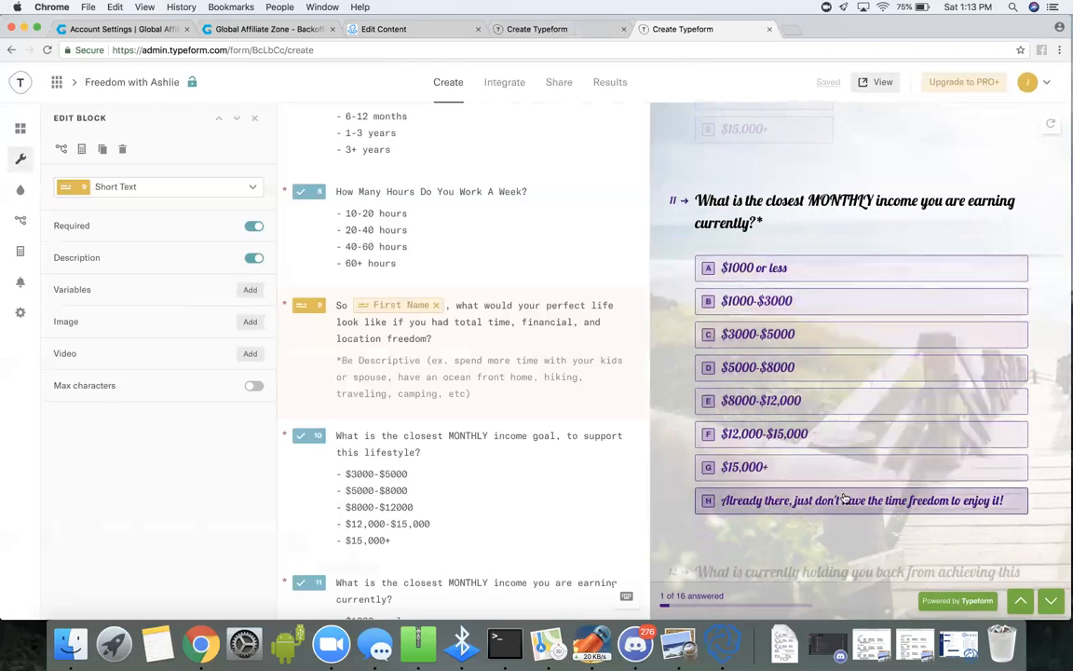
pyautogui.scroll(-5, 829, 544)
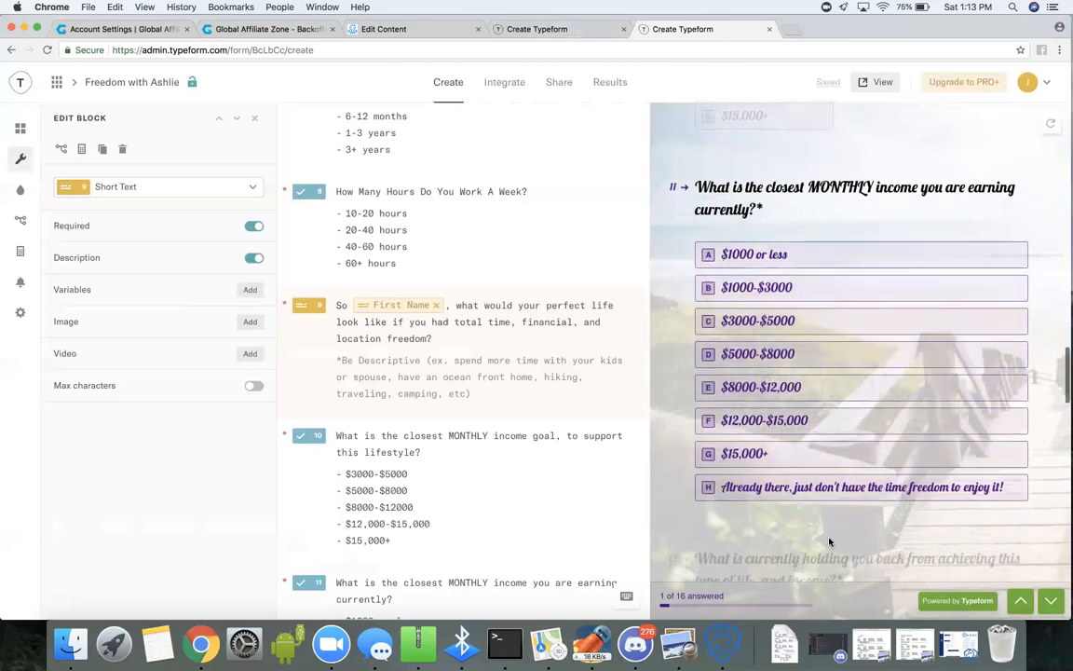
# Examine the wording and answer choices of questions twelve to sixteen in the beach typeform's preview.
pyautogui.scroll(-5, 828, 540)
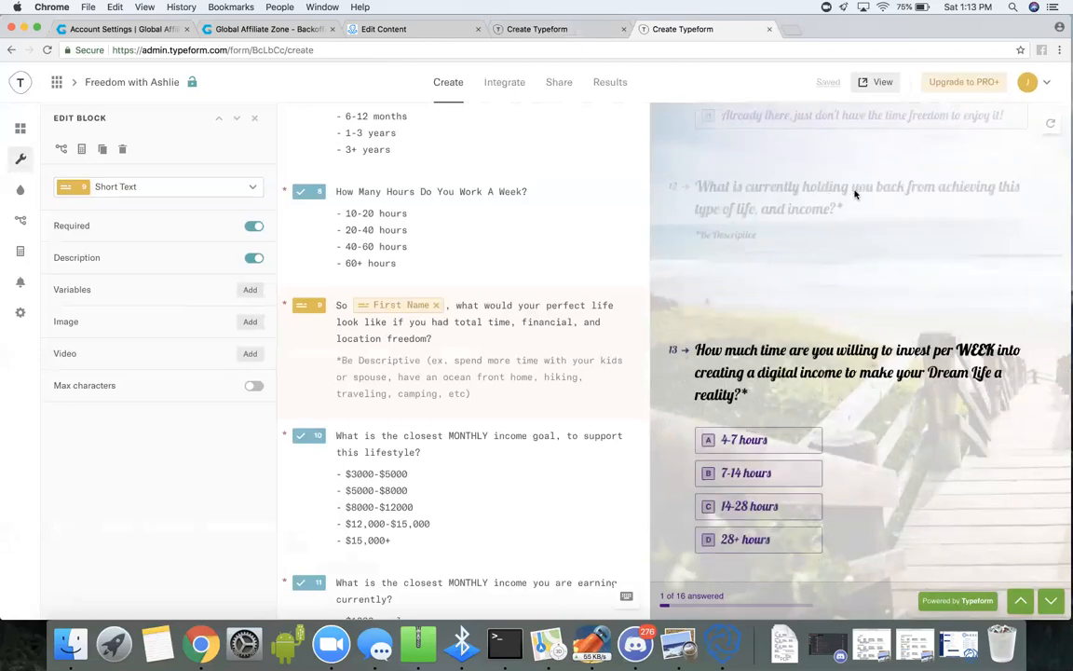
pyautogui.scroll(2, 829, 194)
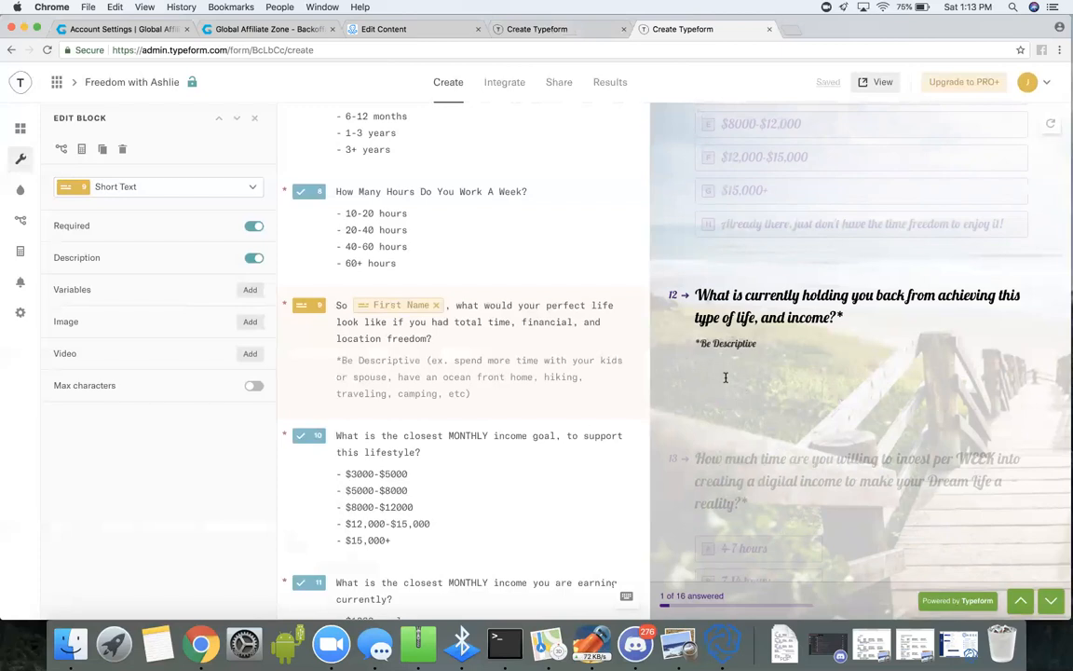
pyautogui.scroll(-3, 870, 386)
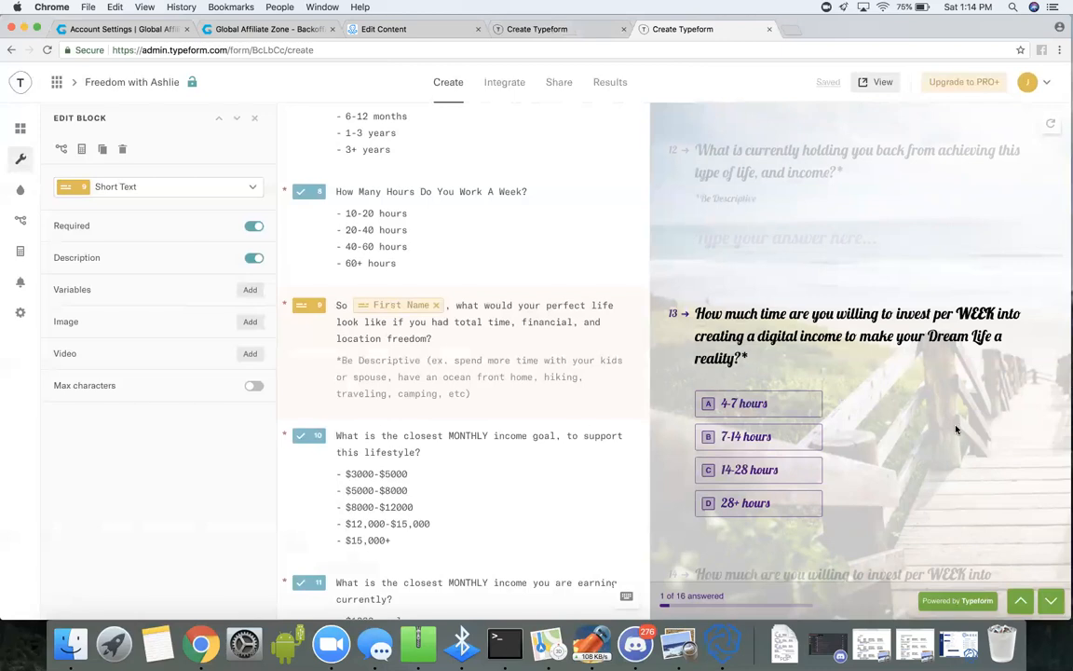
pyautogui.scroll(-2, 954, 423)
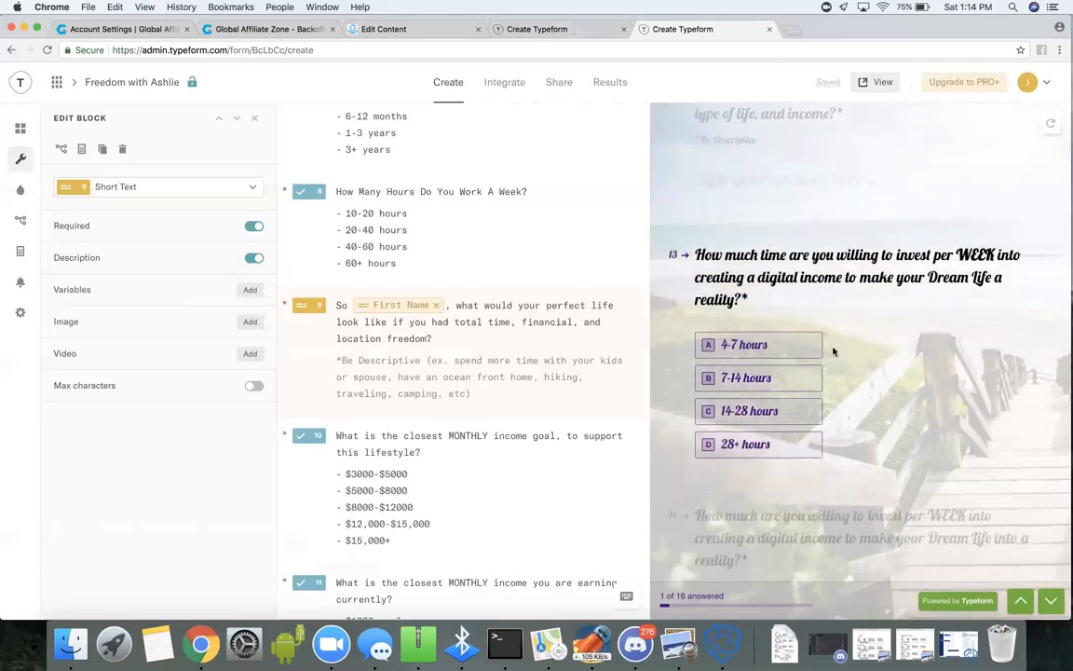
pyautogui.scroll(-2, 874, 430)
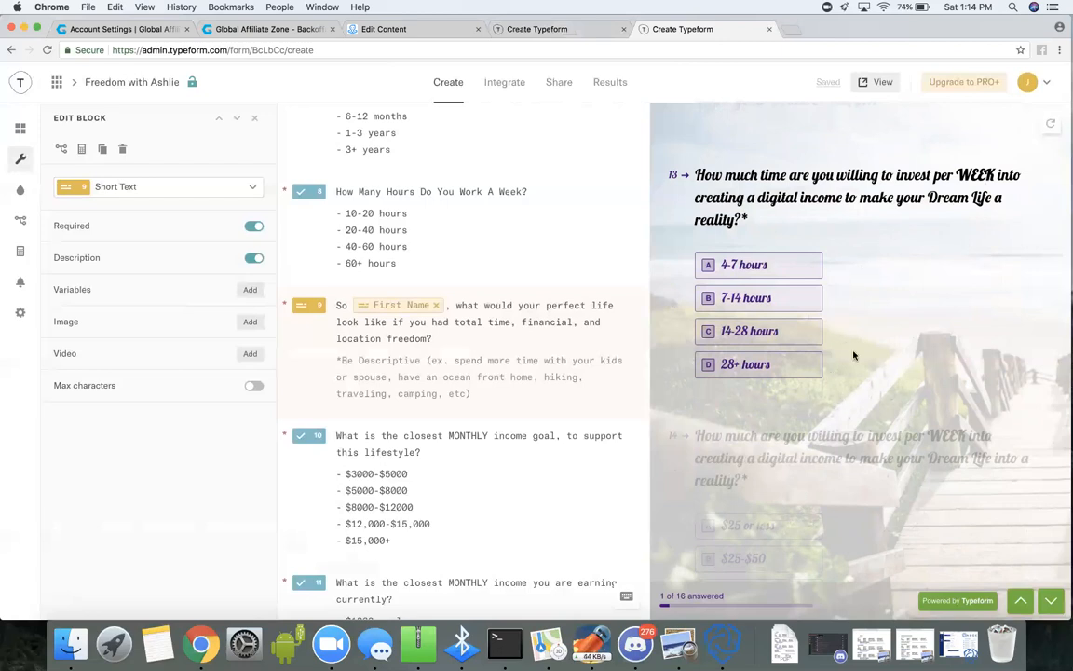
pyautogui.scroll(-3, 853, 355)
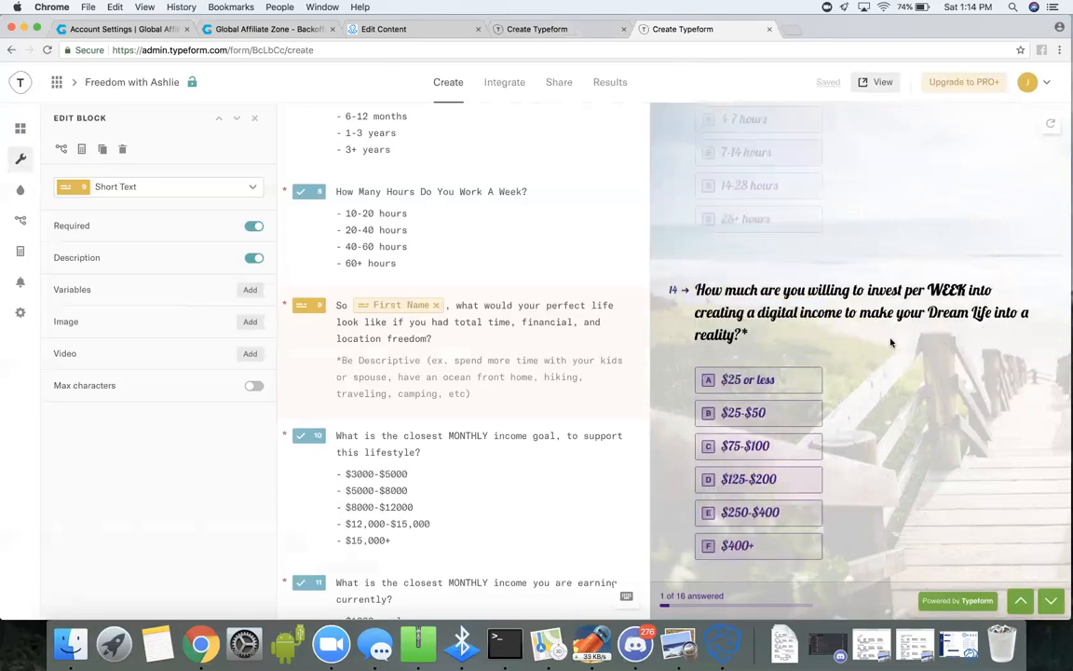
pyautogui.scroll(1, 890, 340)
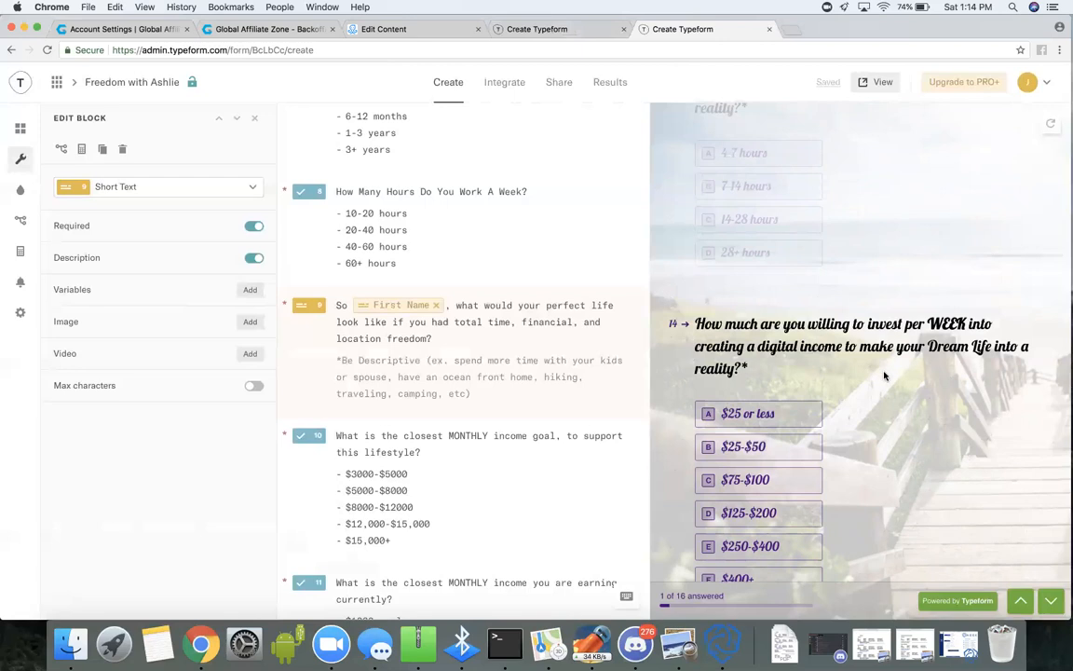
pyautogui.scroll(-2, 862, 446)
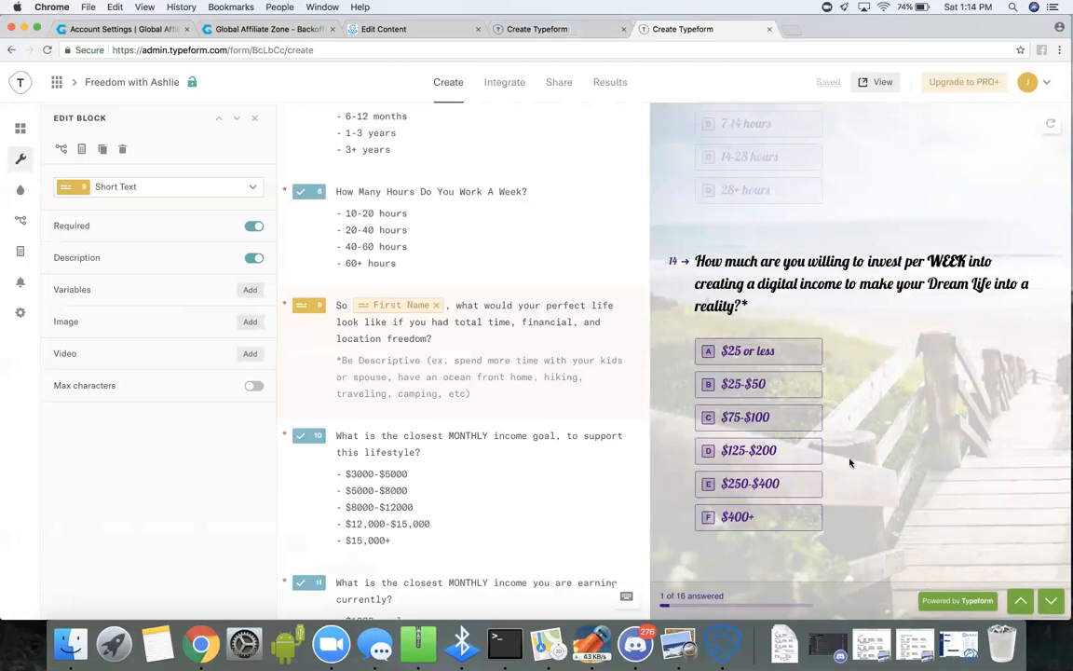
pyautogui.scroll(-2, 848, 448)
pyautogui.scroll(-3, 853, 447)
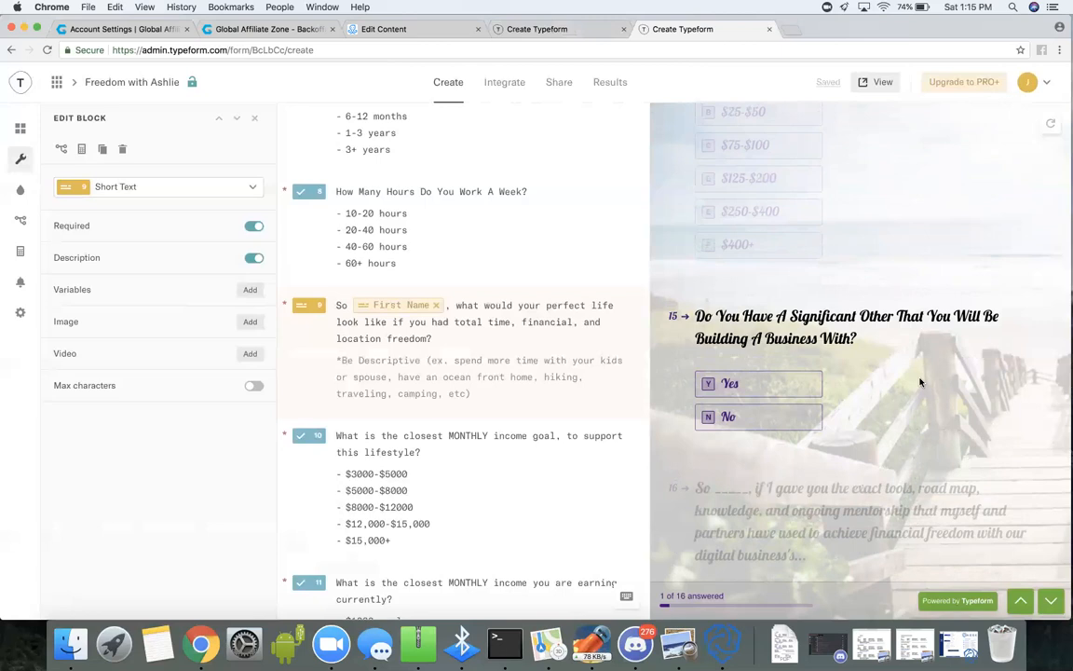
pyautogui.scroll(-2, 921, 382)
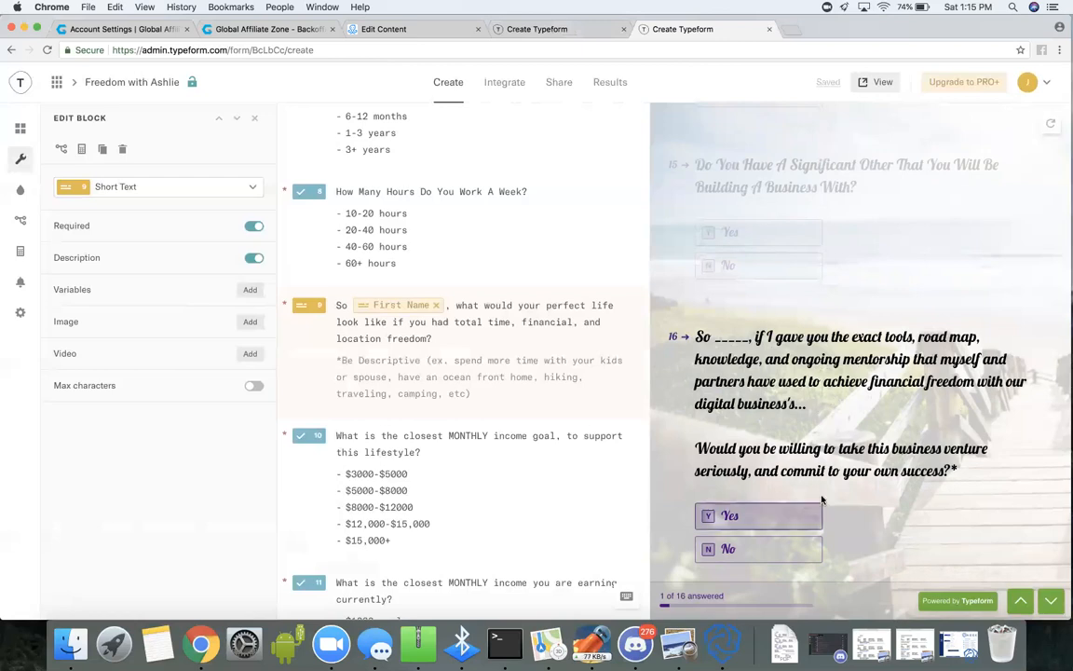
pyautogui.scroll(-1, 892, 505)
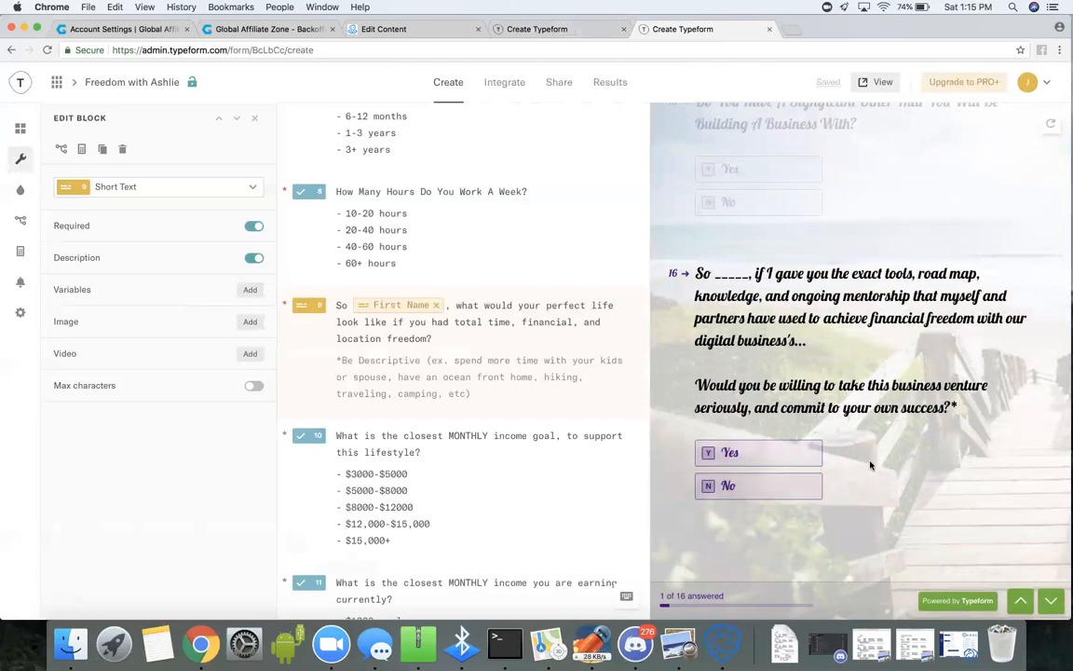
pyautogui.scroll(-1, 871, 464)
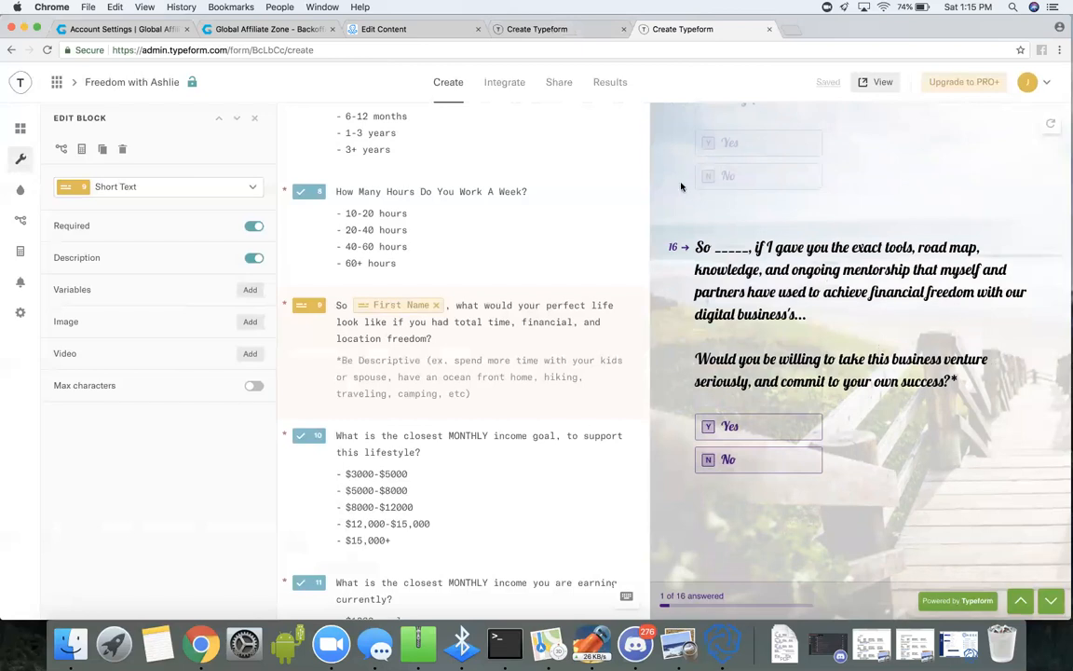
# View the beach typeform's sharing link options and the key stats in its results summary.
pyautogui.click(559, 86)
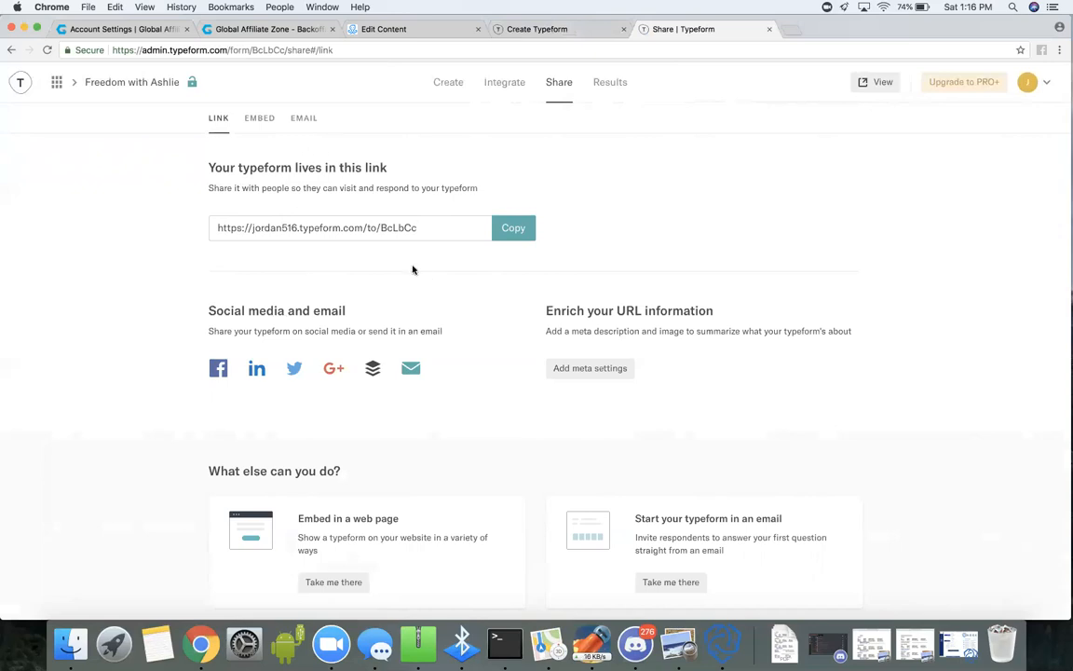
pyautogui.click(615, 87)
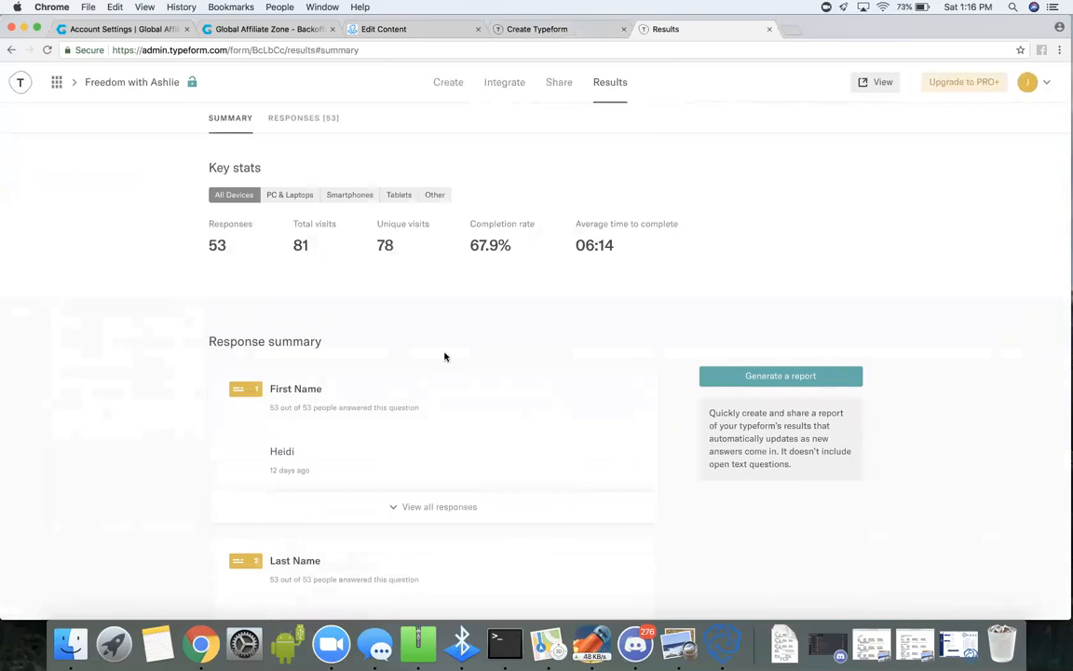
pyautogui.scroll(-2, 469, 447)
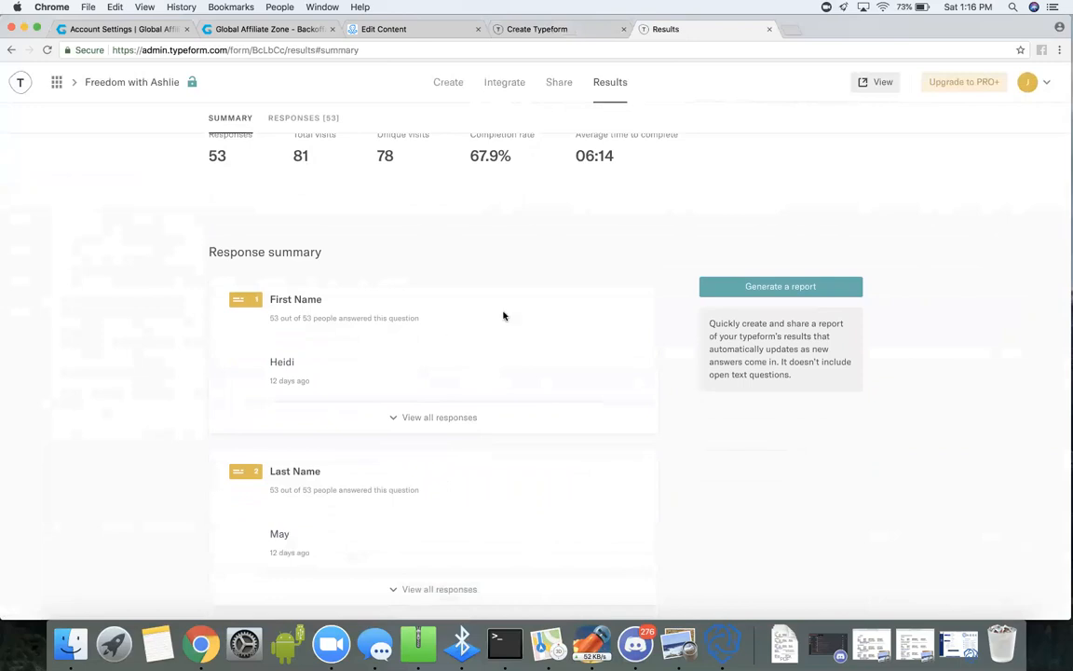
pyautogui.scroll(1, 503, 314)
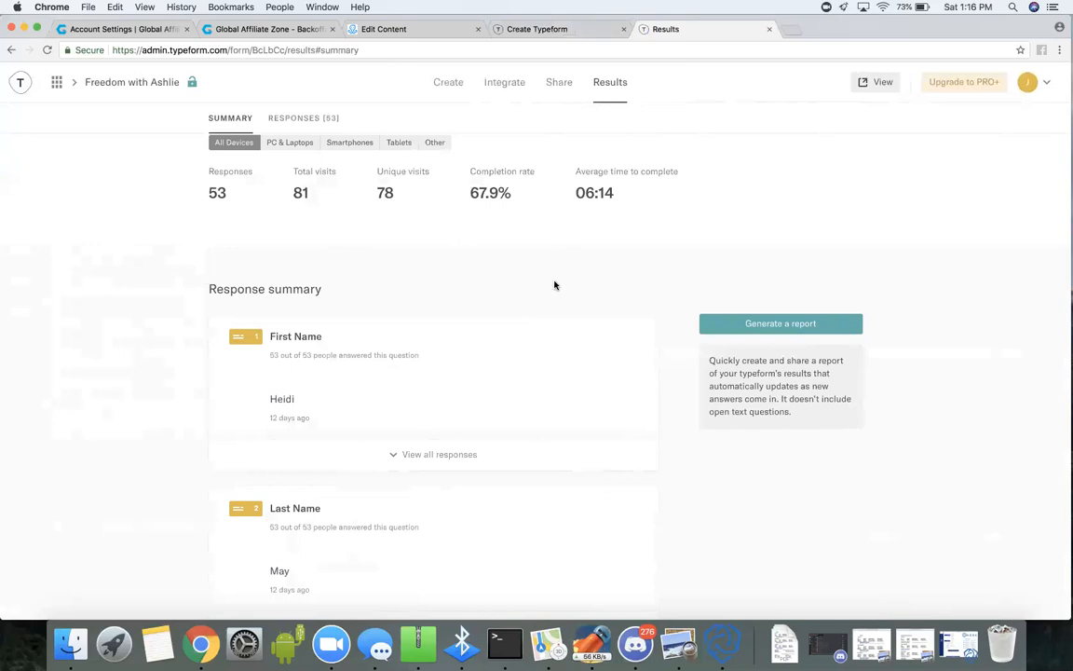
pyautogui.scroll(-3, 532, 304)
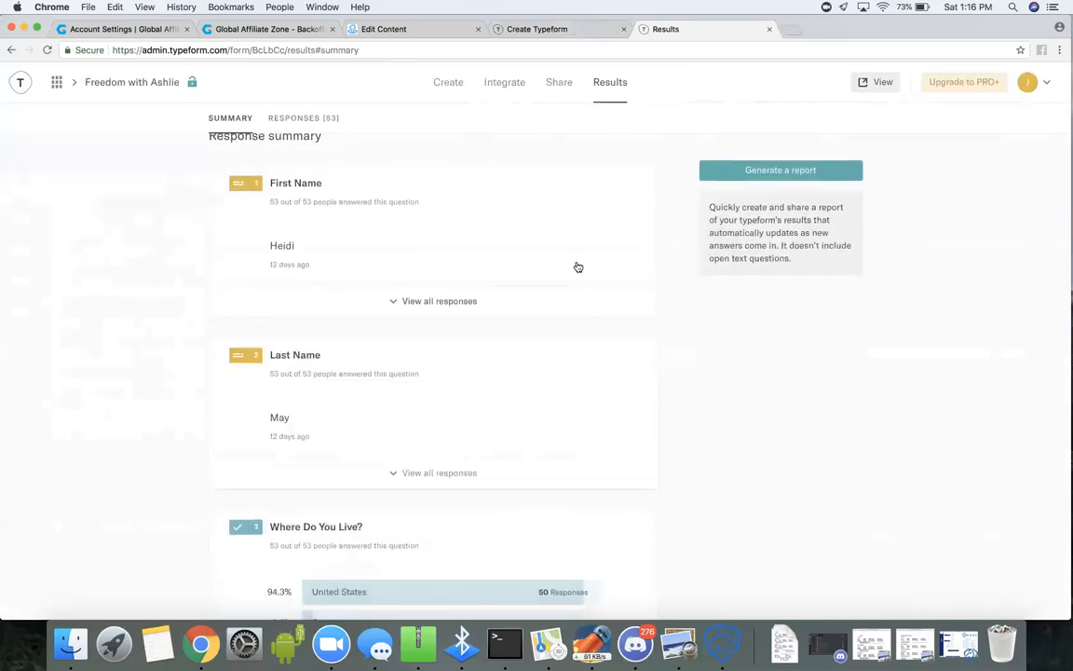
# Examine the response summary of the beach typeform's questions three to eight, from country of residence to weekly working hours.
pyautogui.scroll(-4, 540, 453)
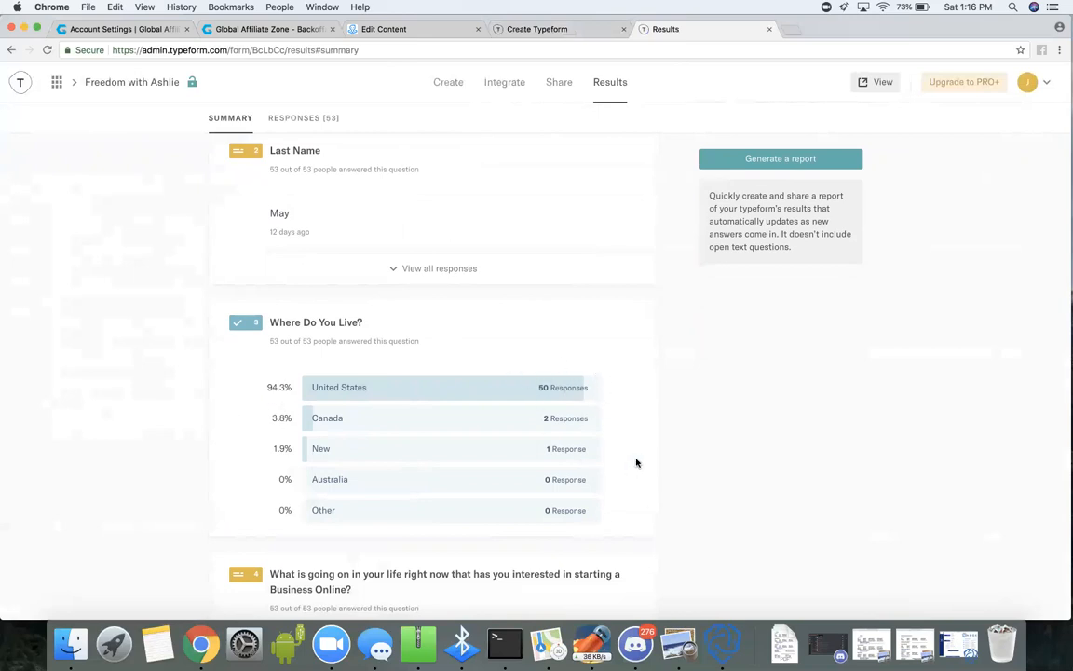
pyautogui.scroll(-5, 635, 462)
pyautogui.scroll(-4, 637, 456)
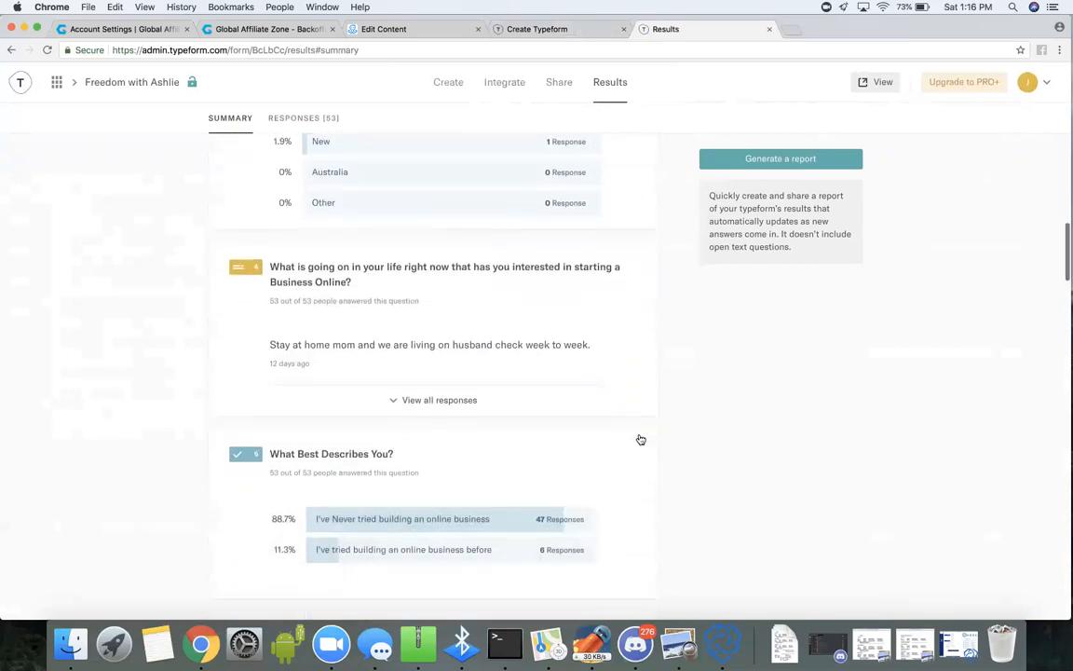
pyautogui.scroll(-1, 639, 438)
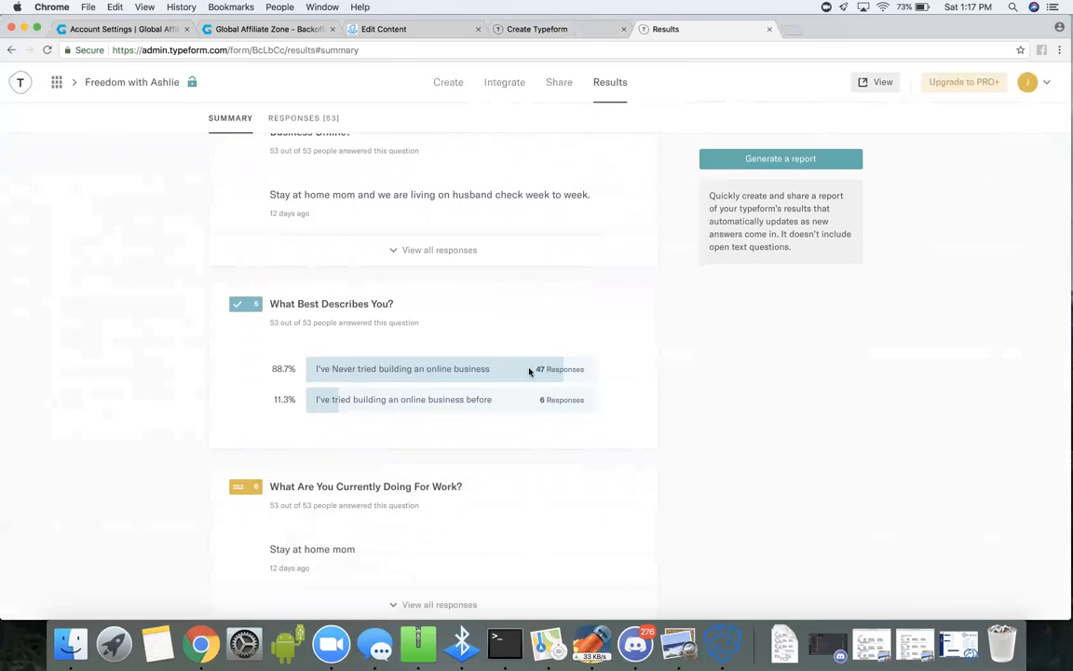
pyautogui.scroll(-8, 578, 439)
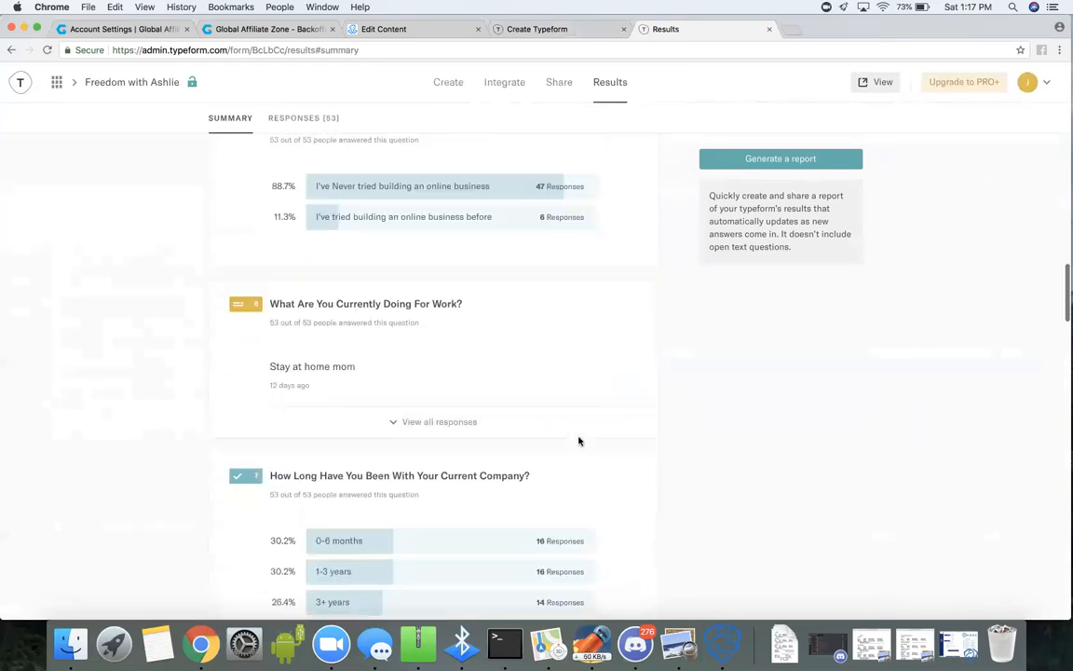
pyautogui.scroll(-1, 579, 442)
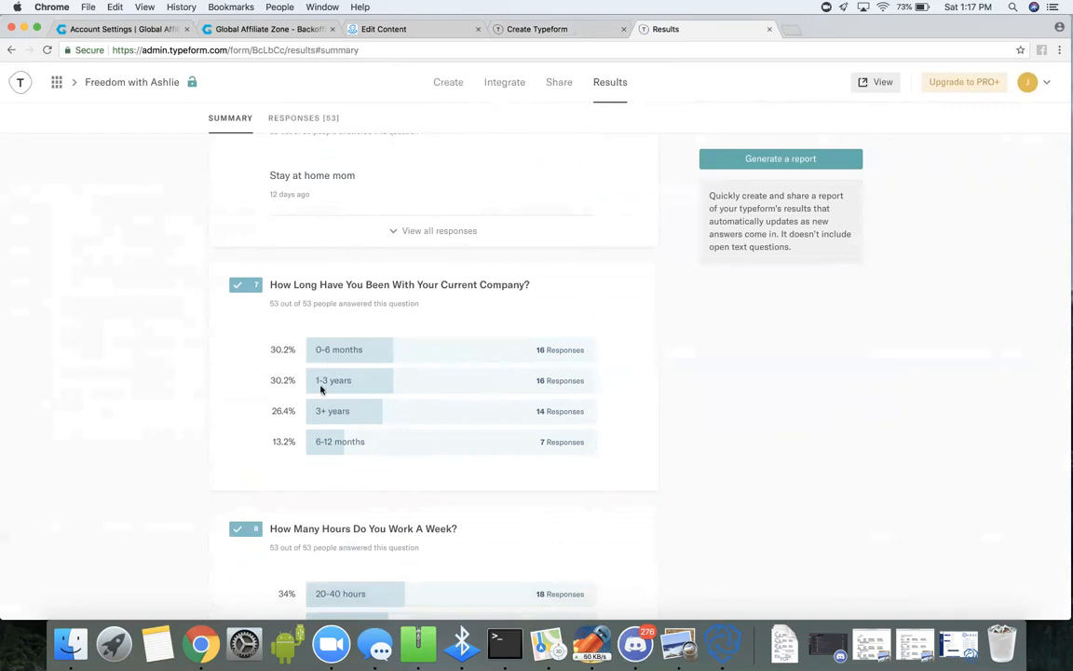
pyautogui.scroll(-3, 639, 428)
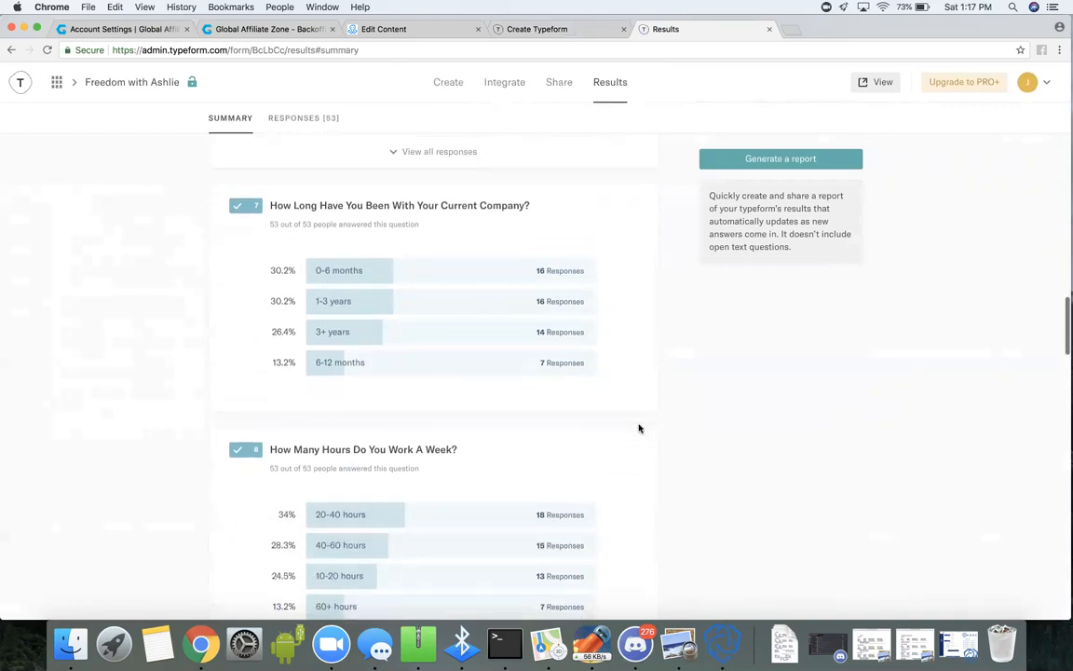
pyautogui.scroll(-5, 639, 429)
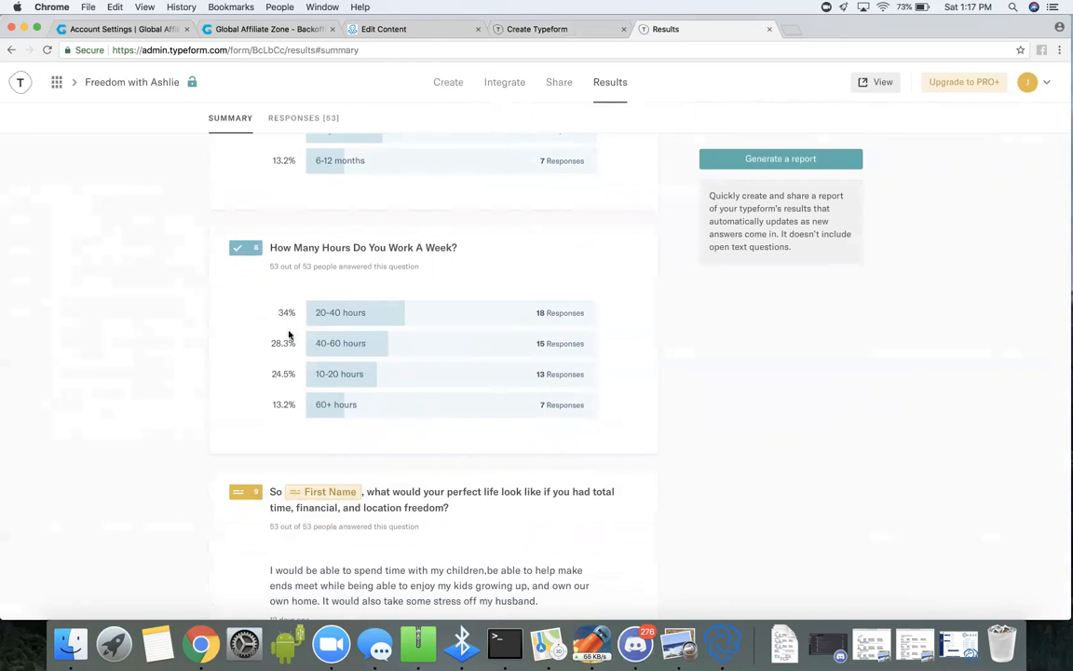
# Examine the response summary of questions ten to thirteen, covering income goal, current income, obstacles and weekly time investment.
pyautogui.scroll(-5, 610, 447)
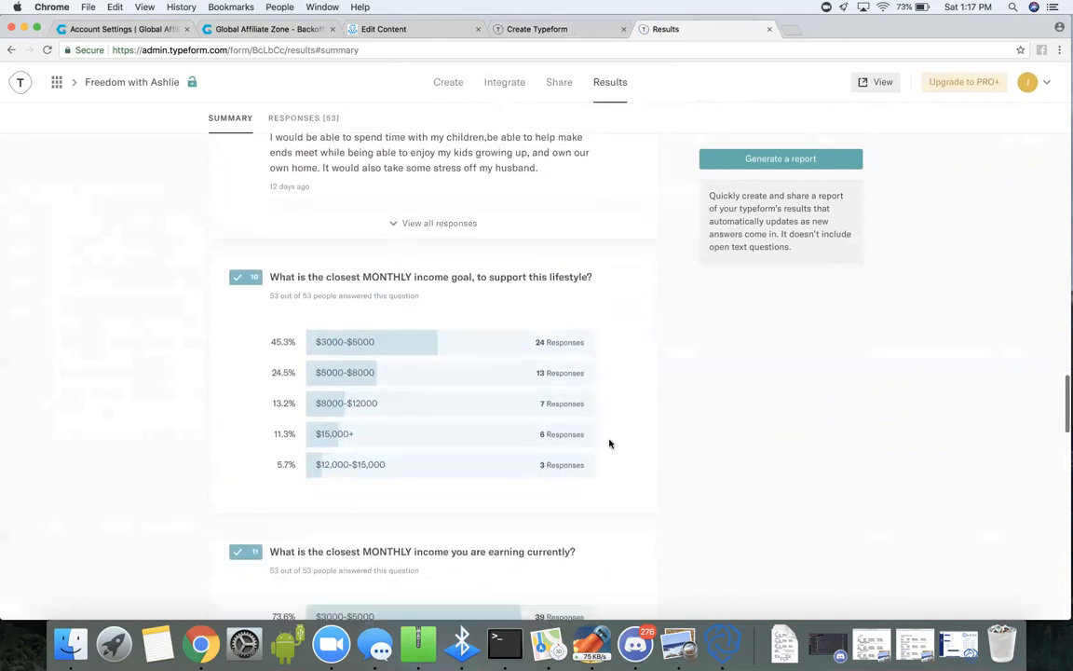
pyautogui.scroll(-1, 611, 444)
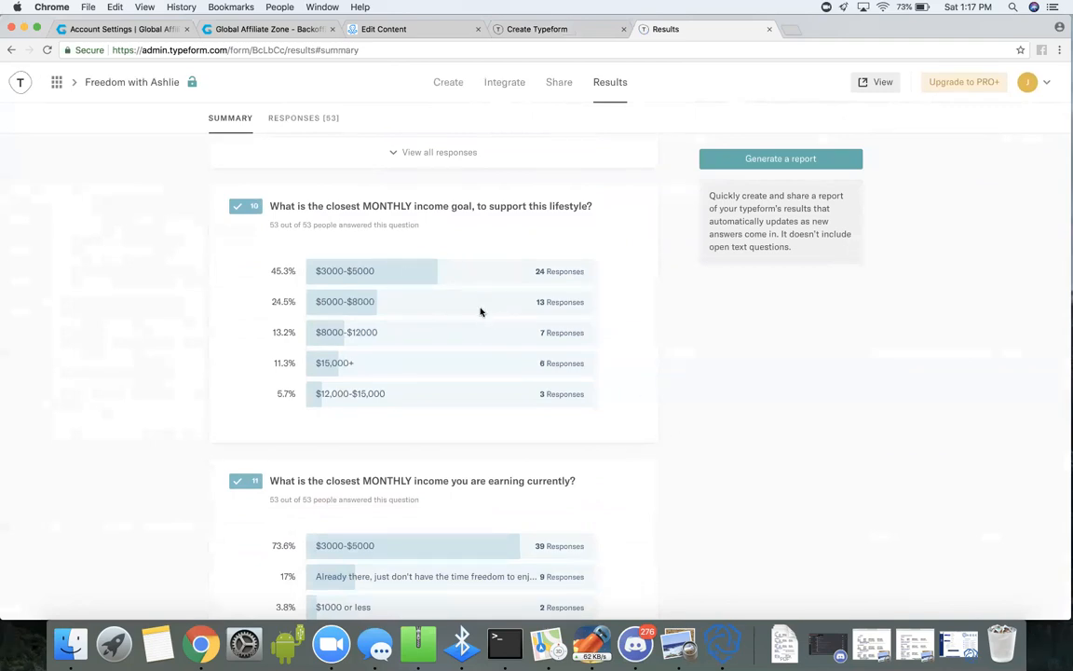
pyautogui.scroll(-5, 613, 392)
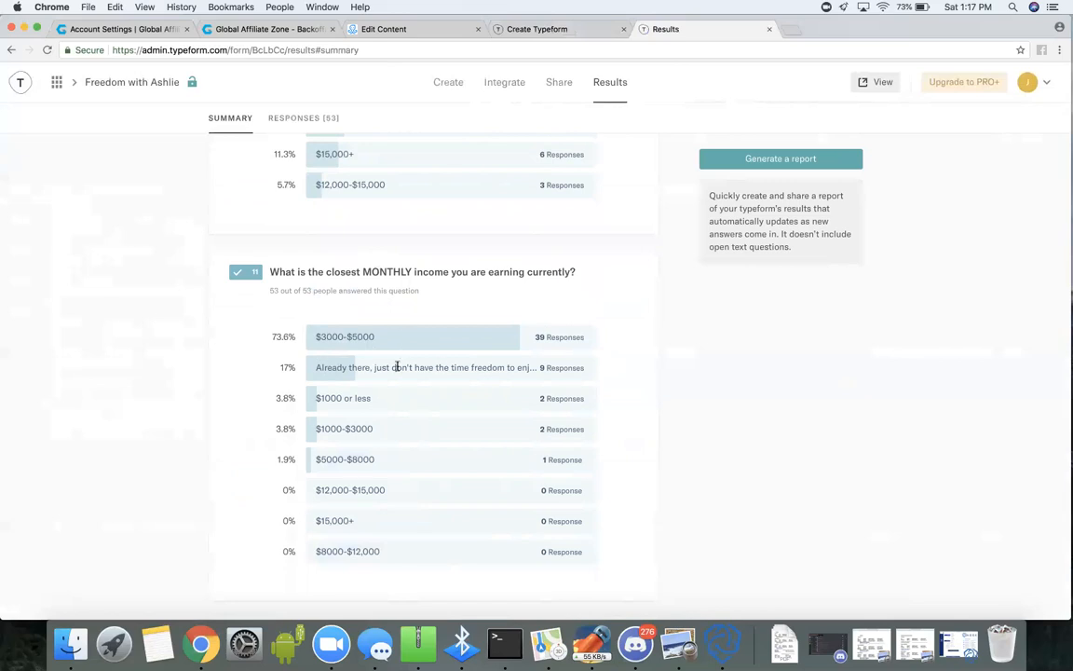
pyautogui.scroll(-6, 610, 416)
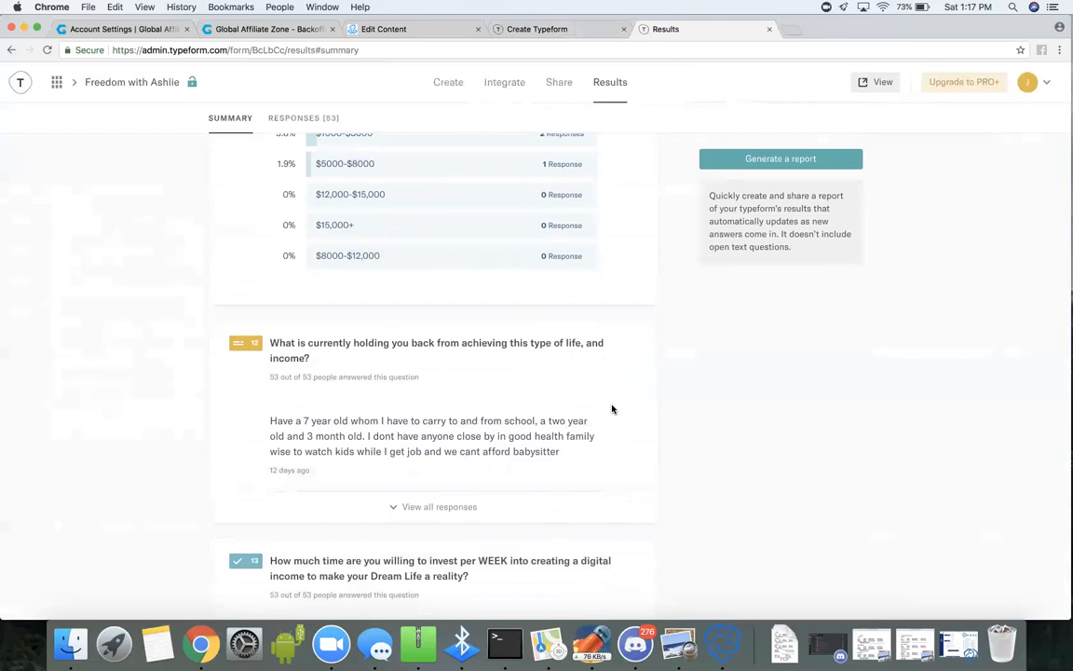
pyautogui.scroll(3, 612, 409)
pyautogui.scroll(-3, 612, 409)
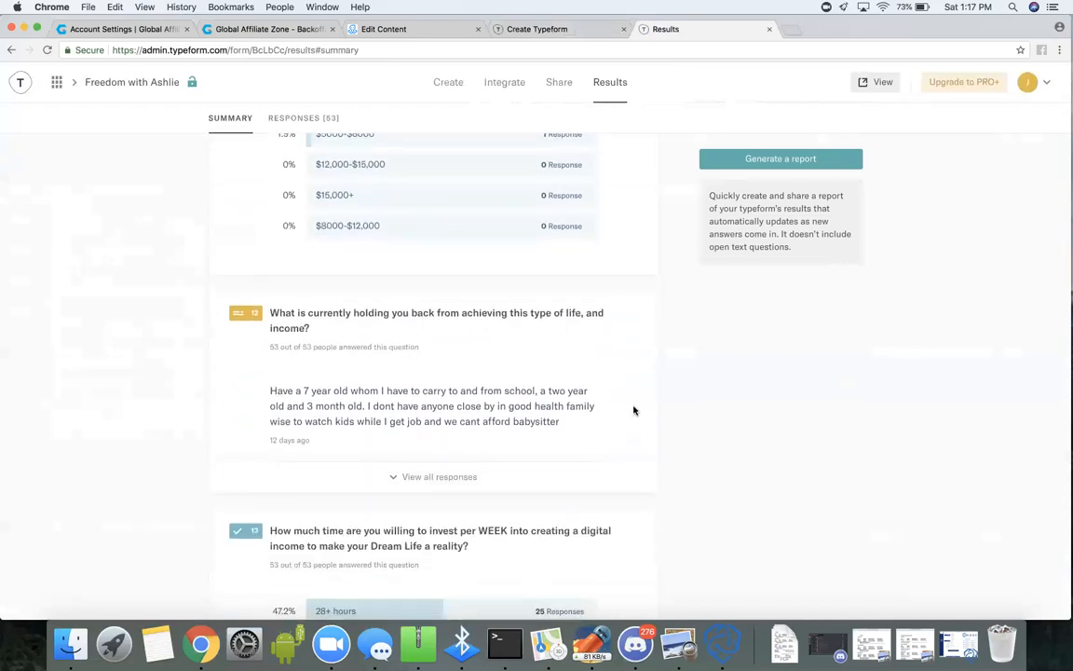
pyautogui.scroll(-3, 637, 404)
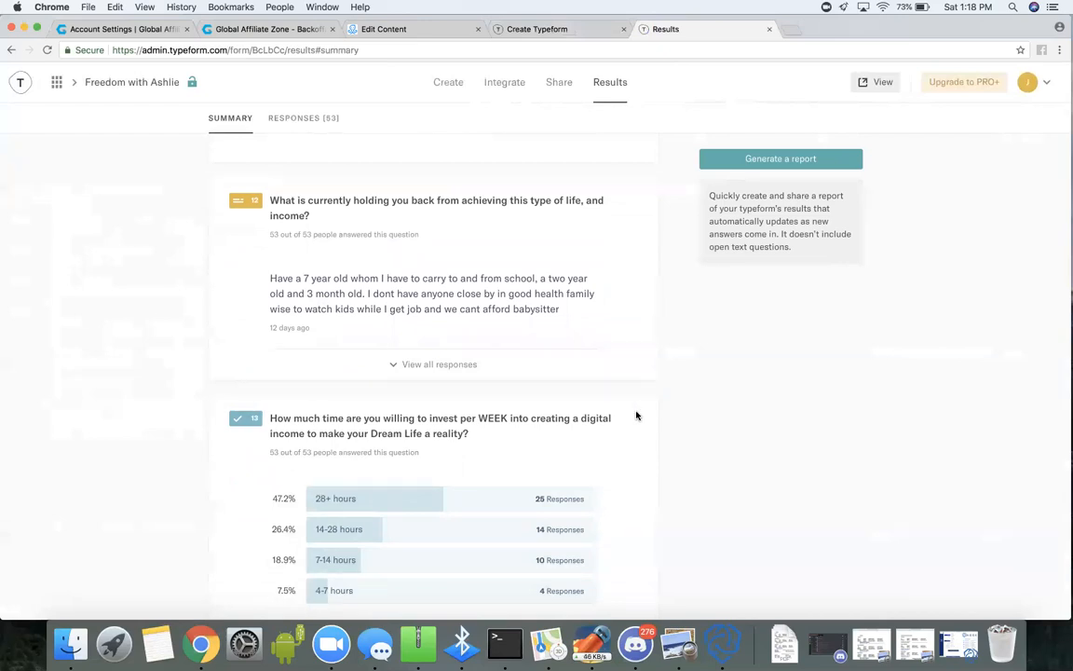
pyautogui.scroll(-1, 624, 439)
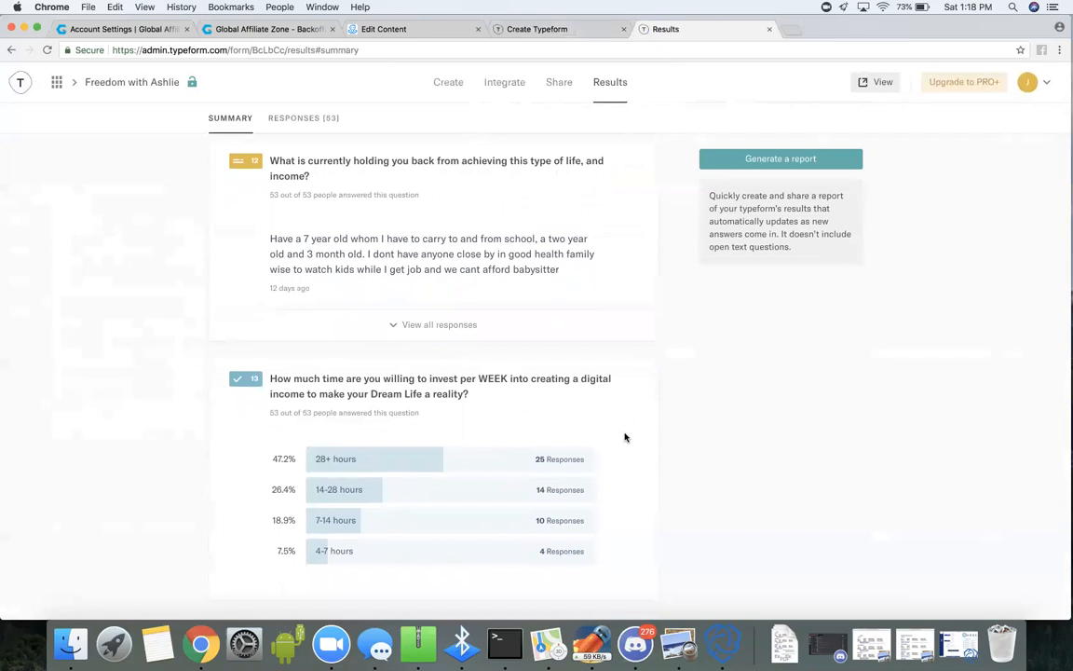
# Examine the response summary of questions fourteen to sixteen, covering weekly money investment, significant other and commitment, and return to the key stats.
pyautogui.scroll(-1, 624, 437)
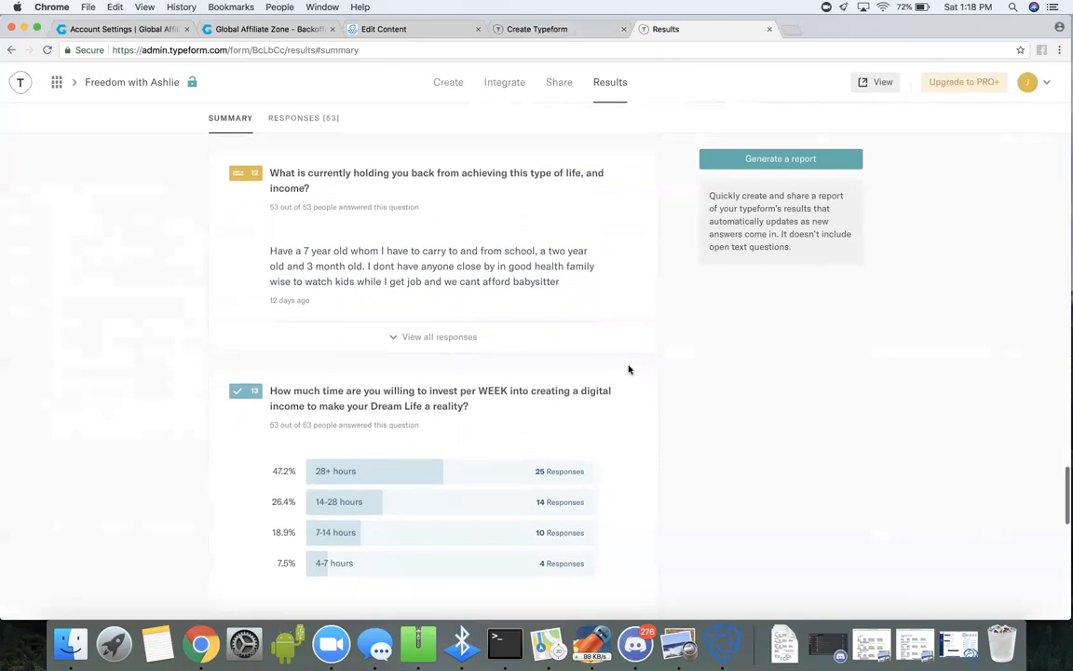
pyautogui.scroll(-1, 629, 370)
pyautogui.scroll(-3, 629, 370)
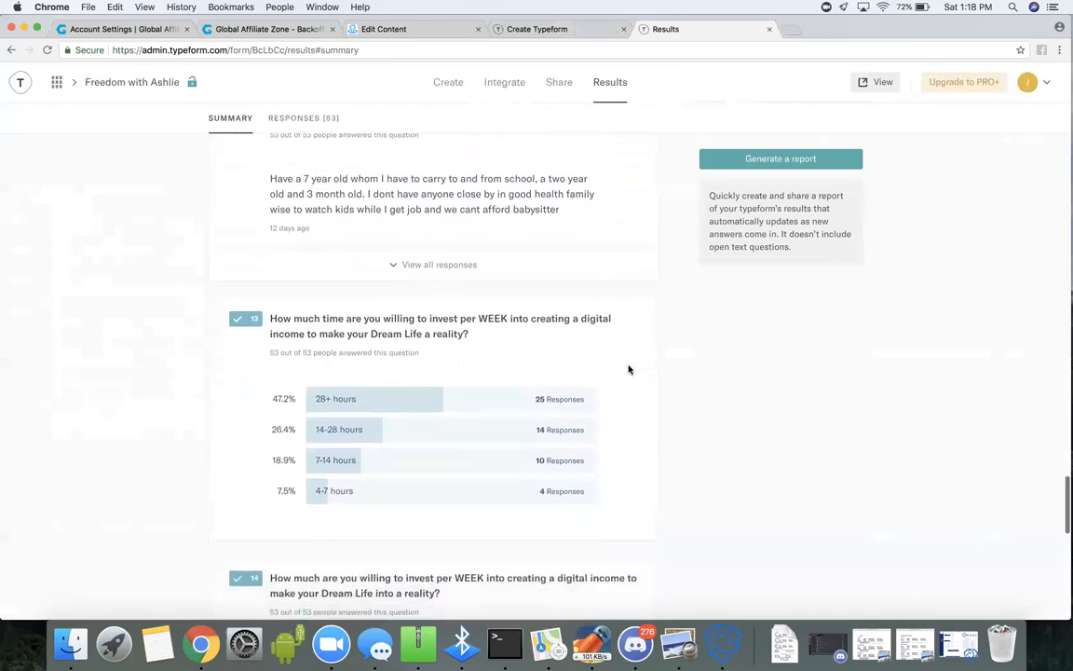
pyautogui.scroll(-5, 629, 370)
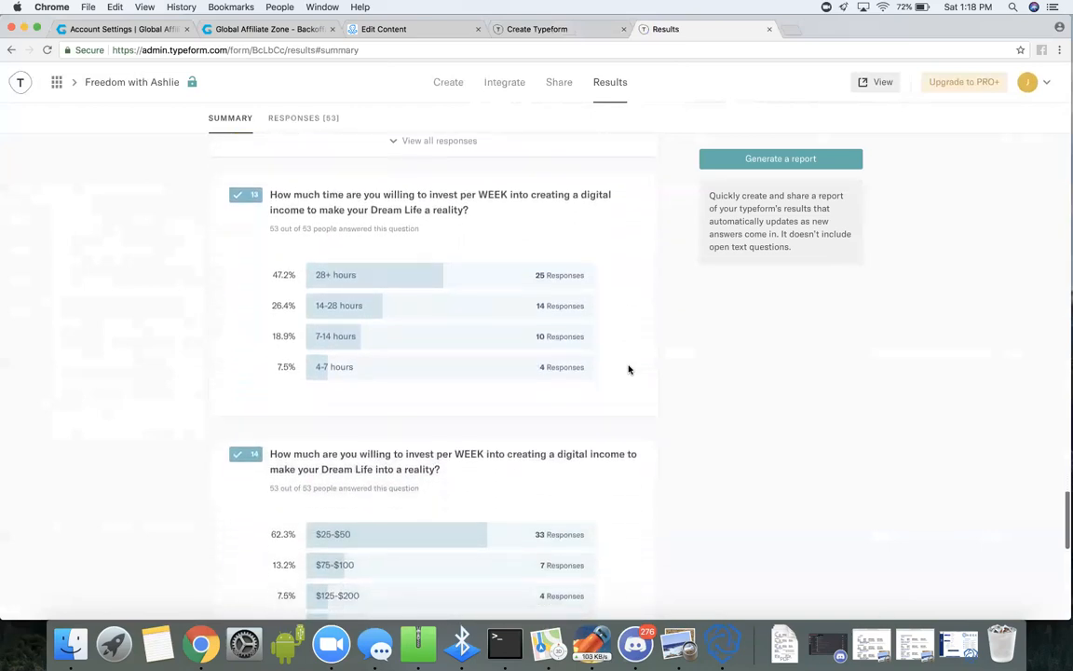
pyautogui.scroll(-4, 629, 370)
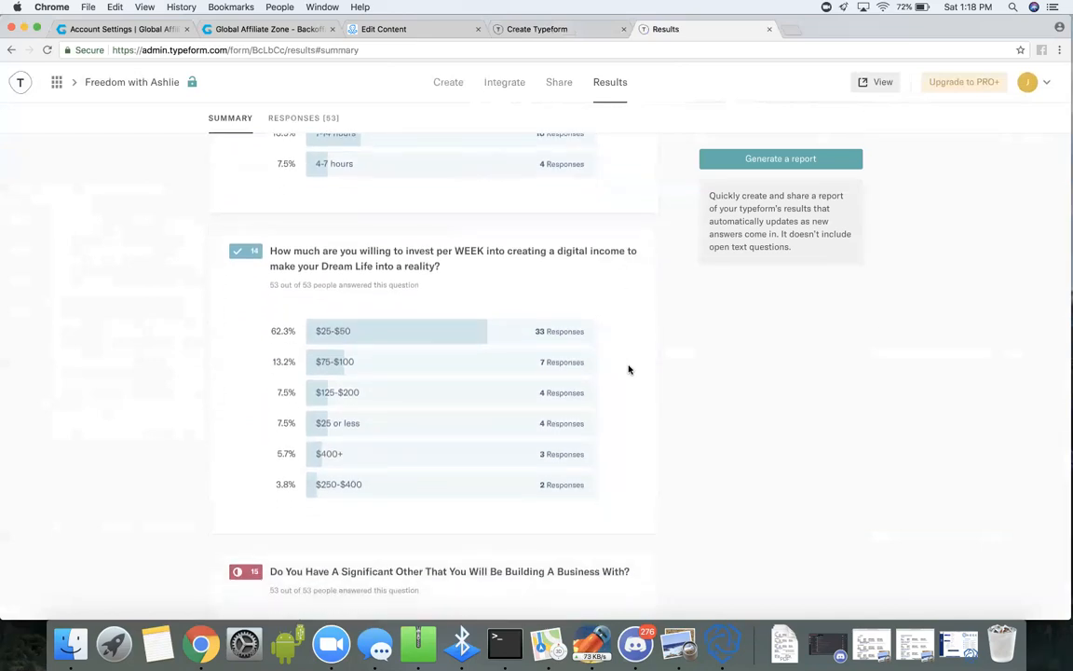
pyautogui.scroll(-1, 633, 419)
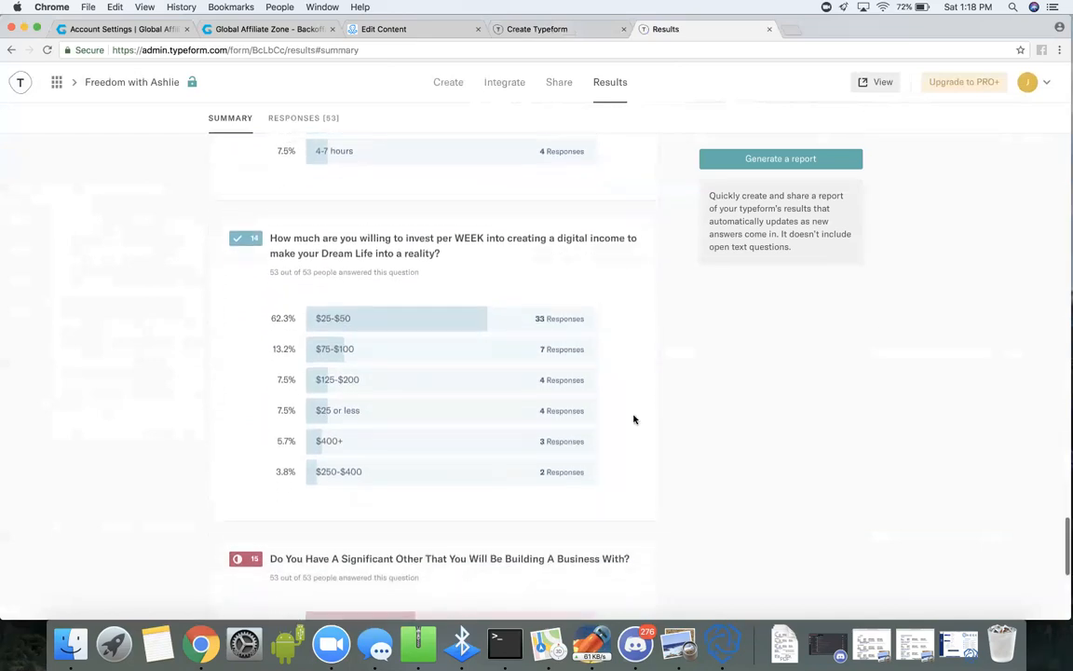
pyautogui.scroll(-3, 634, 419)
pyautogui.scroll(1, 633, 419)
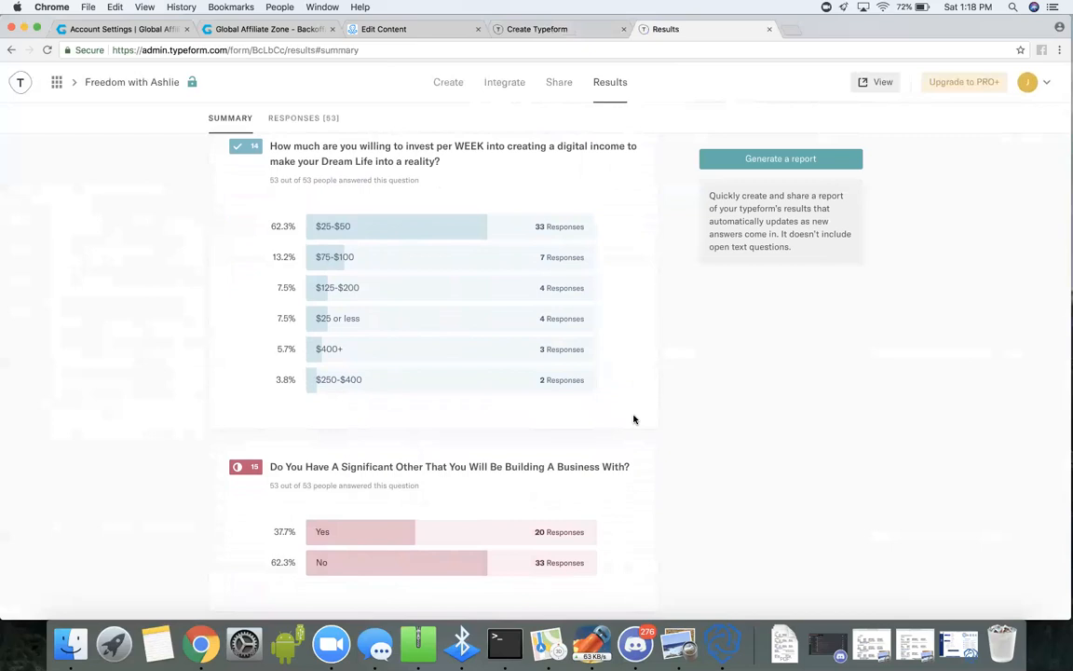
pyautogui.scroll(1, 633, 419)
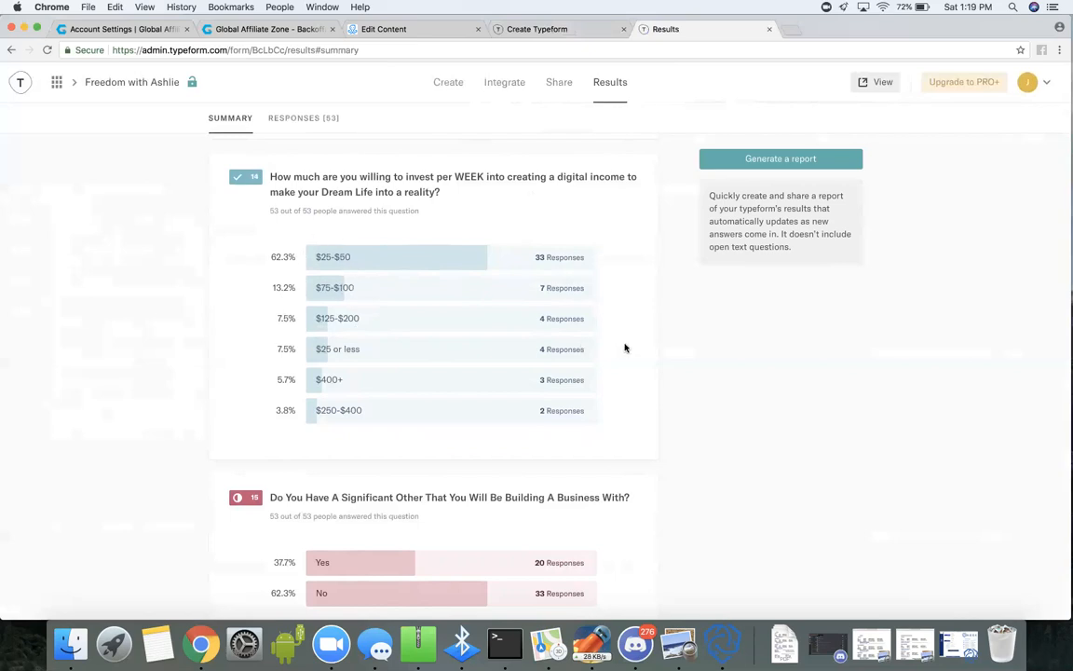
pyautogui.scroll(-1, 625, 348)
pyautogui.scroll(-3, 626, 347)
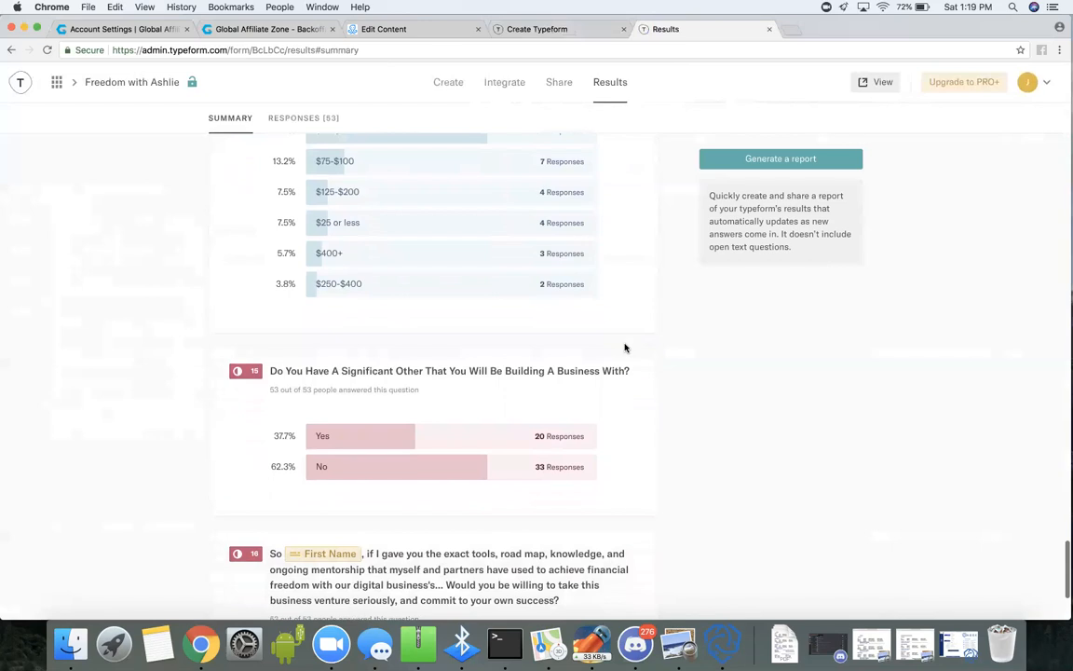
pyautogui.scroll(-5, 640, 403)
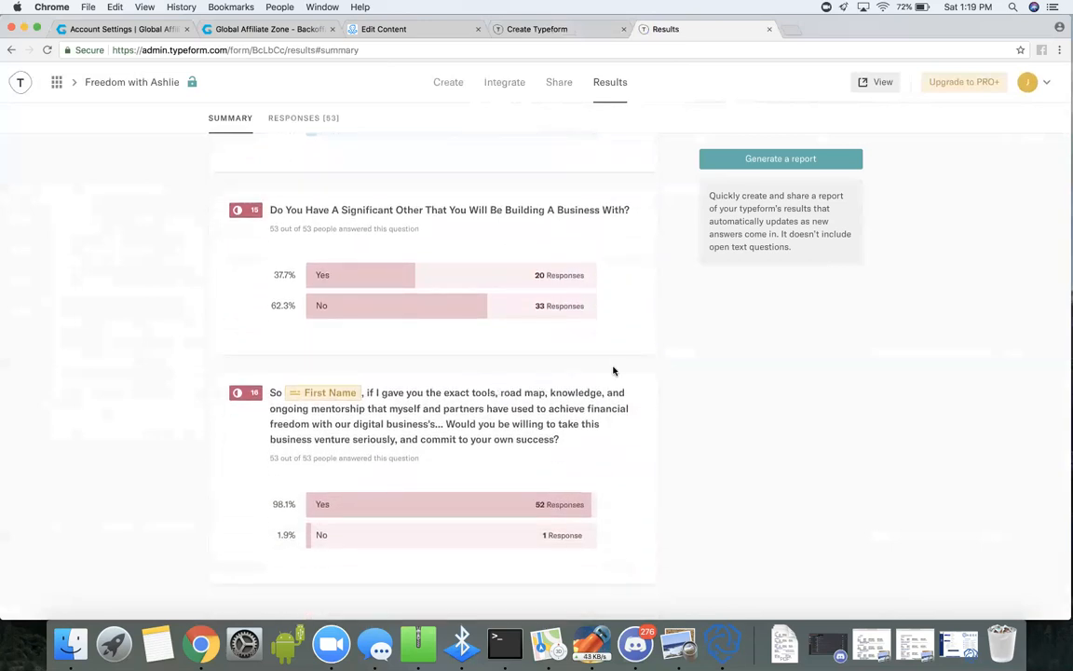
pyautogui.scroll(15, 624, 425)
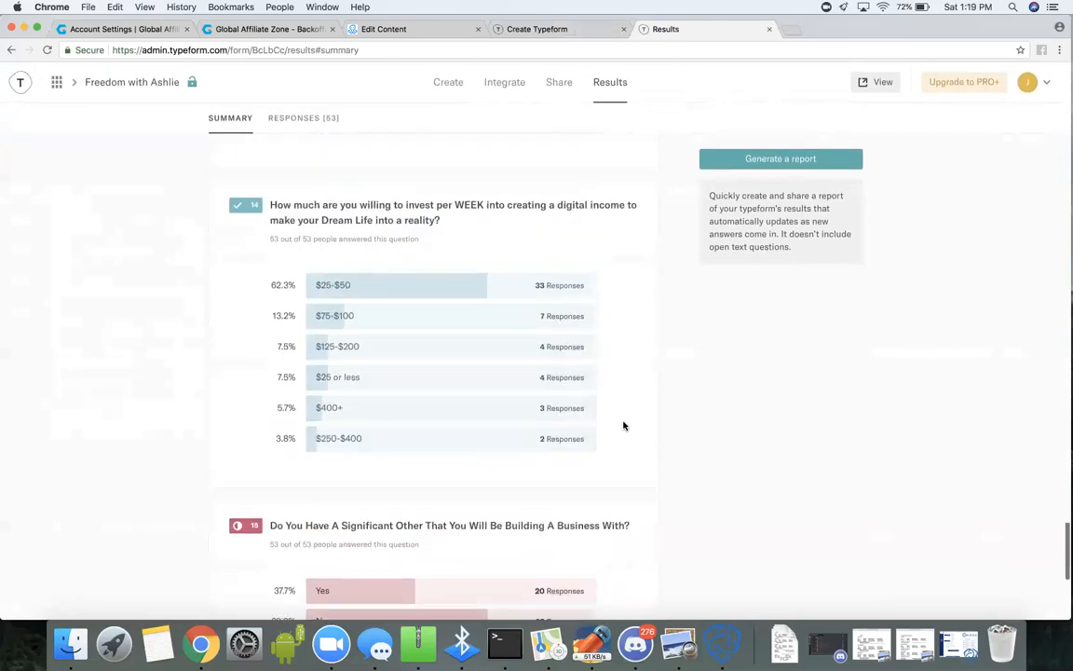
pyautogui.scroll(15, 625, 426)
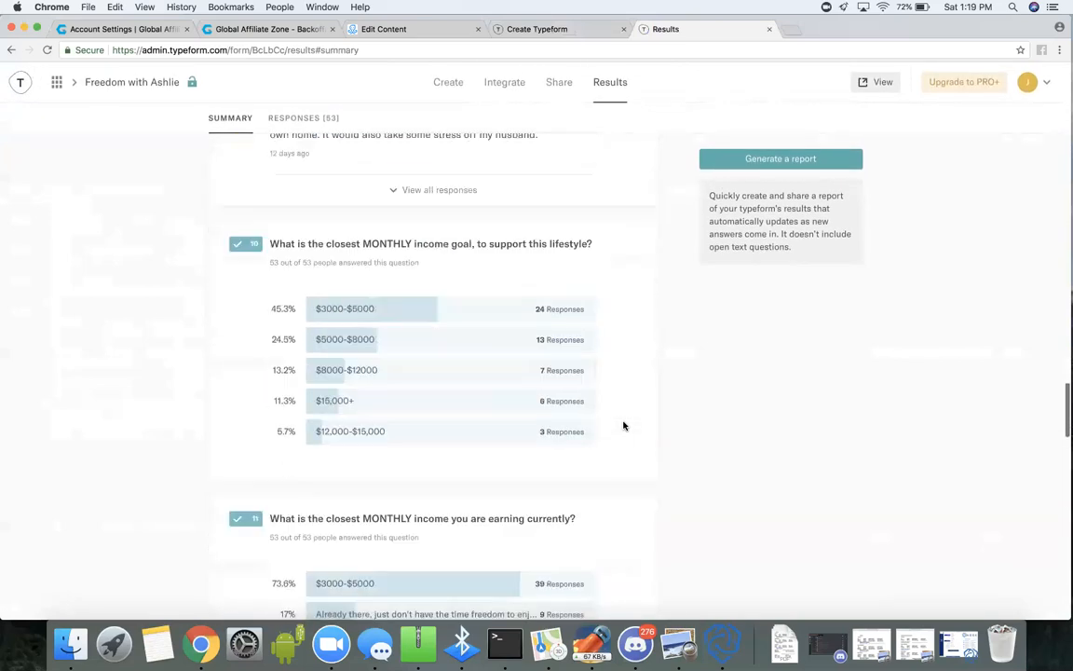
pyautogui.scroll(20, 624, 425)
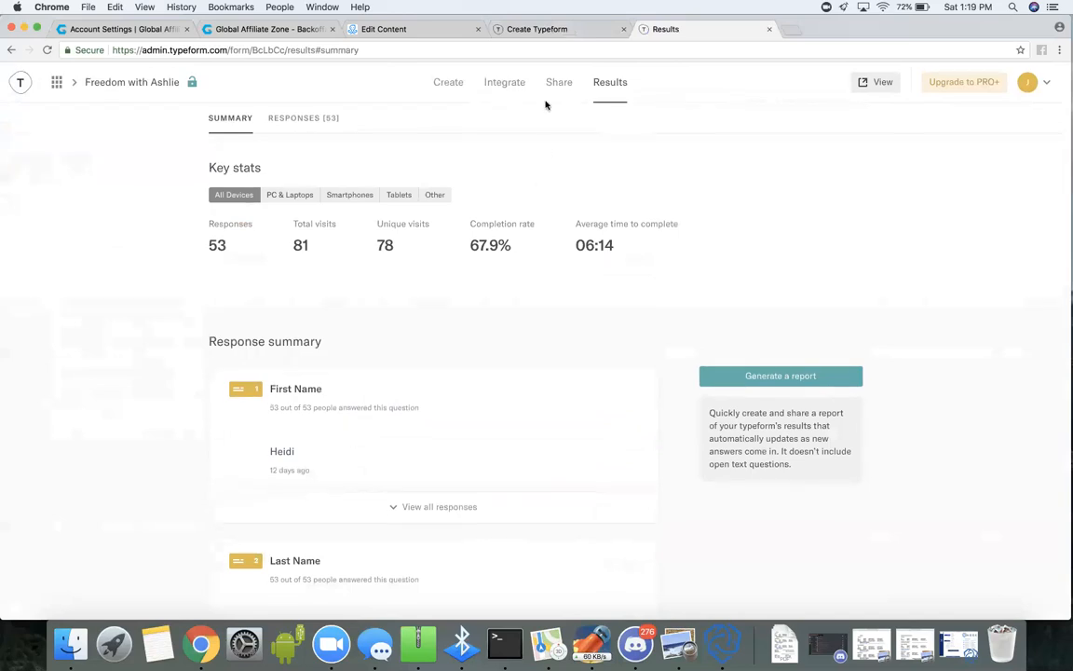
# Submit the sunset-themed new typeform's preview and return to the workspace overview of all typeforms.
pyautogui.click(532, 34)
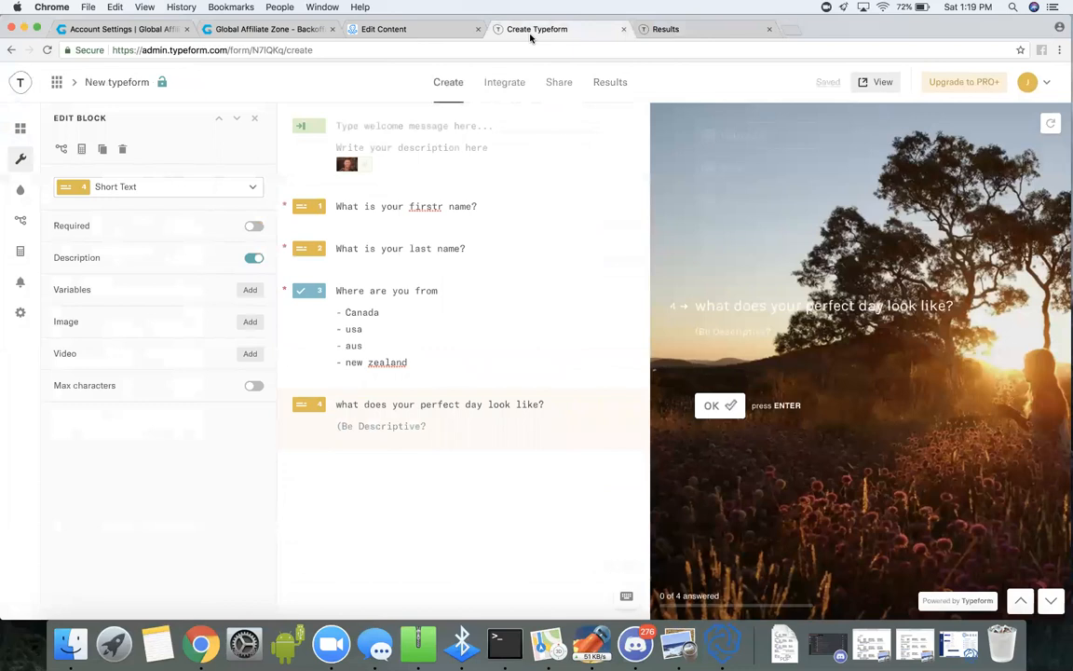
pyautogui.scroll(-3, 913, 467)
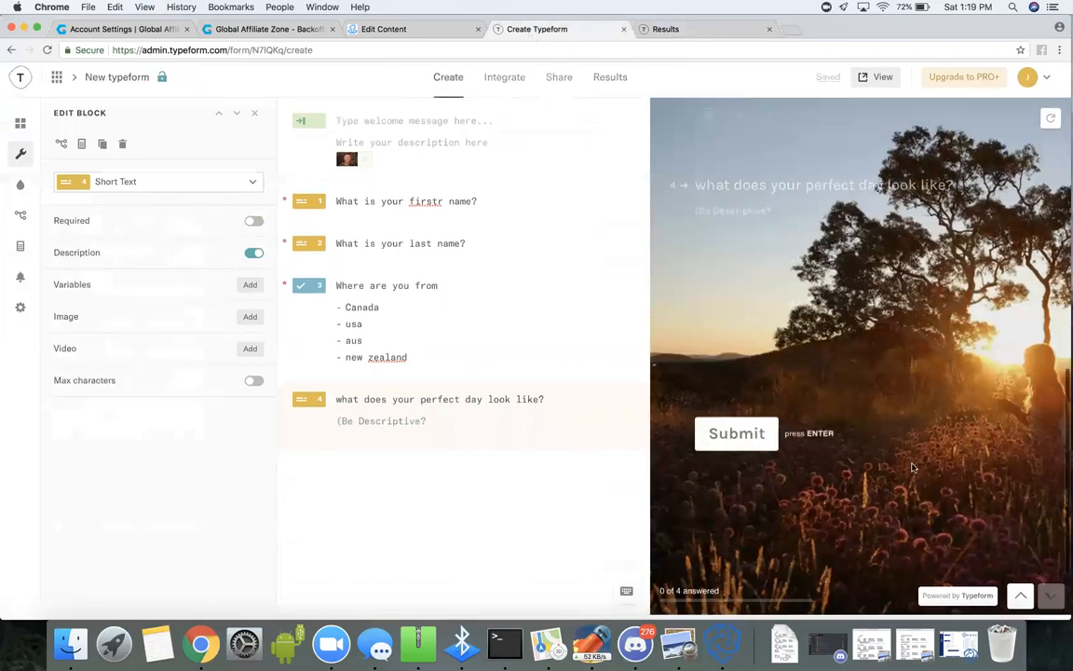
pyautogui.click(762, 360)
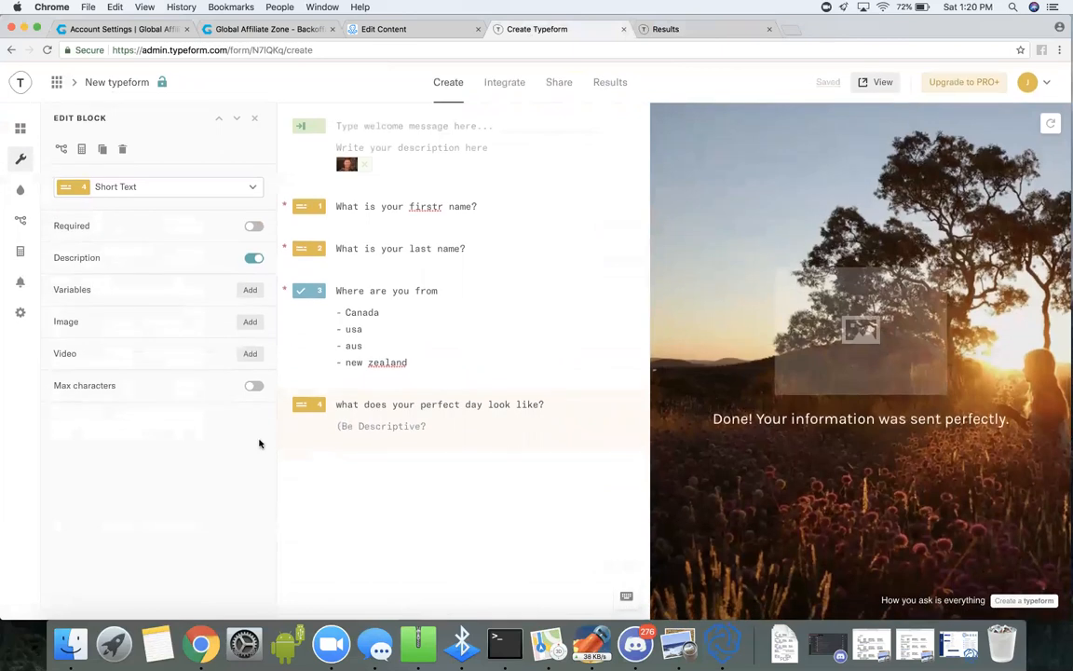
pyautogui.scroll(2, 482, 337)
pyautogui.scroll(-2, 482, 336)
pyautogui.click(26, 85)
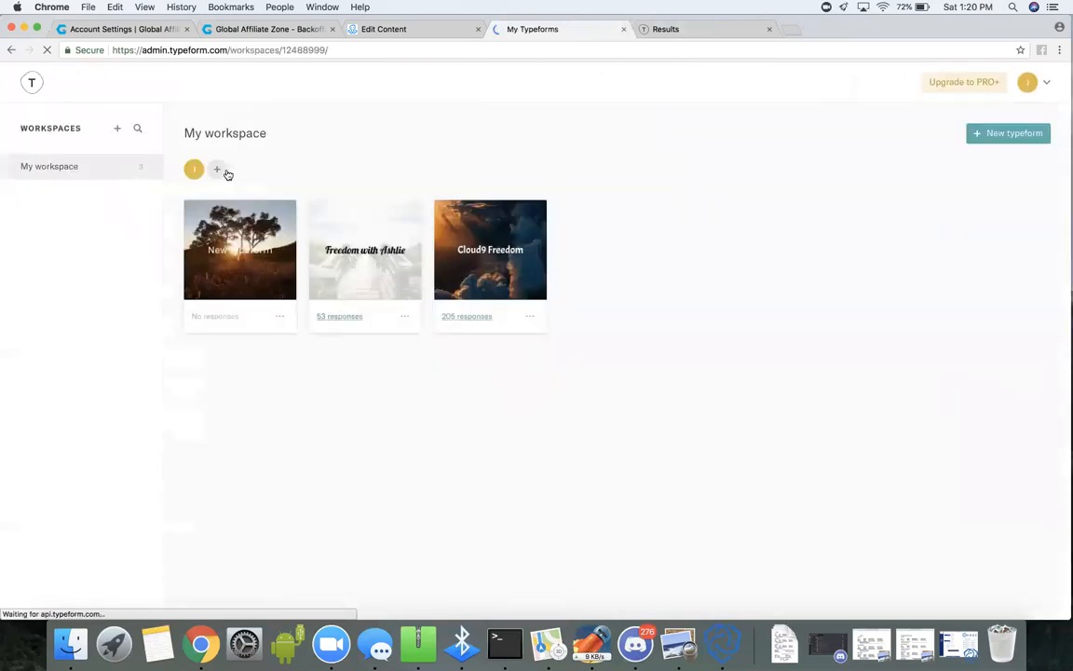
# Open the beach-themed typeform from the workspace and bring up the settings of its closing thank-you screen.
pyautogui.click(368, 294)
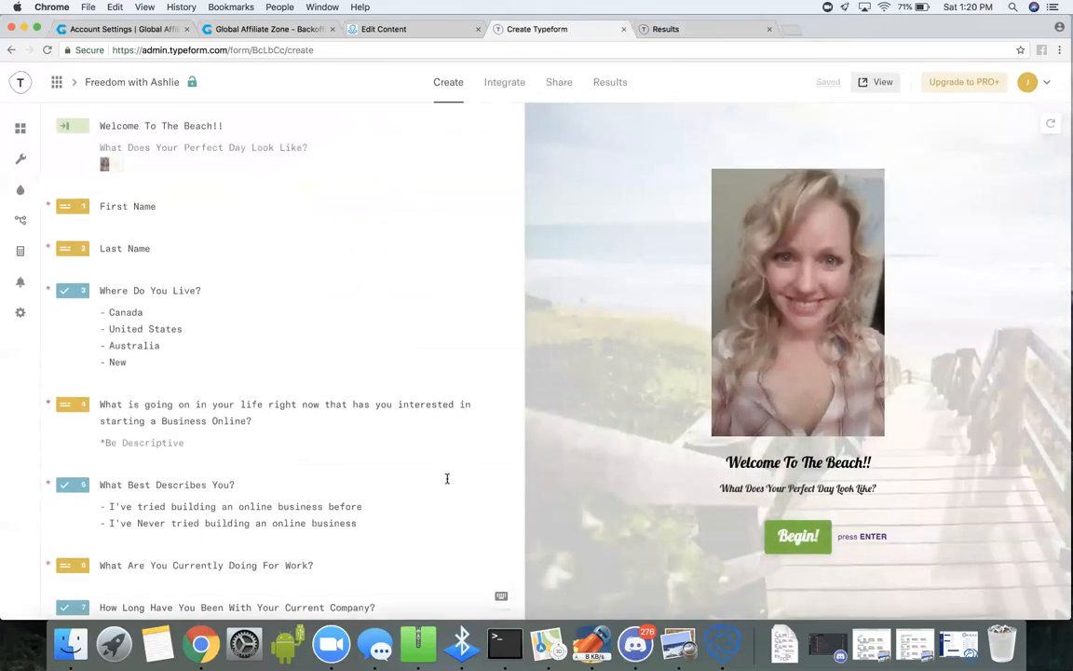
pyautogui.scroll(-20, 447, 478)
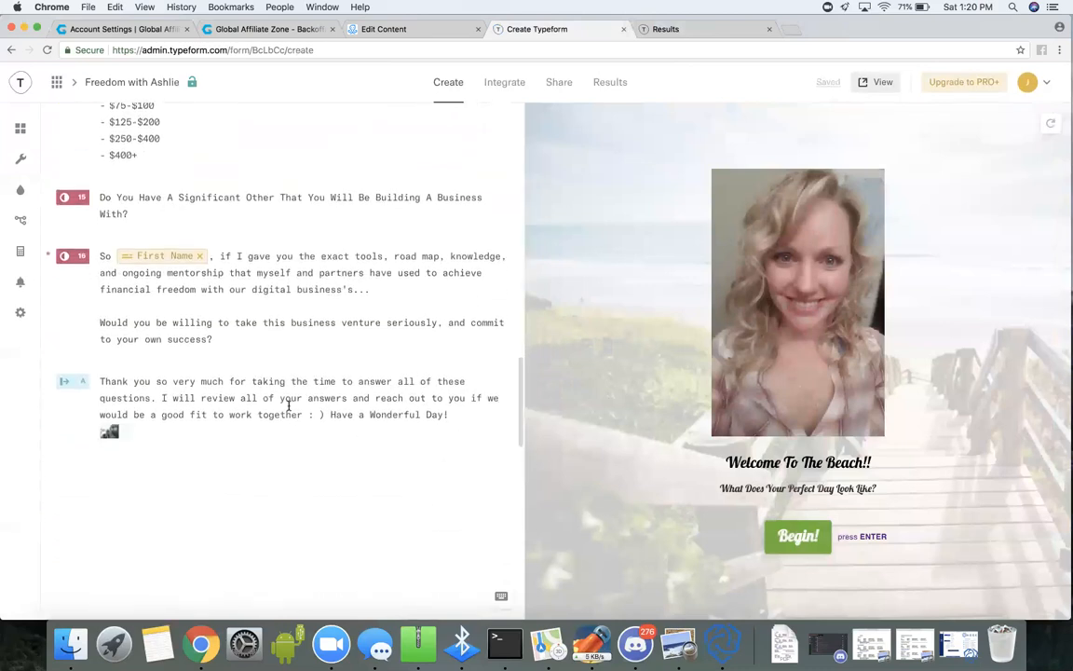
pyautogui.click(289, 405)
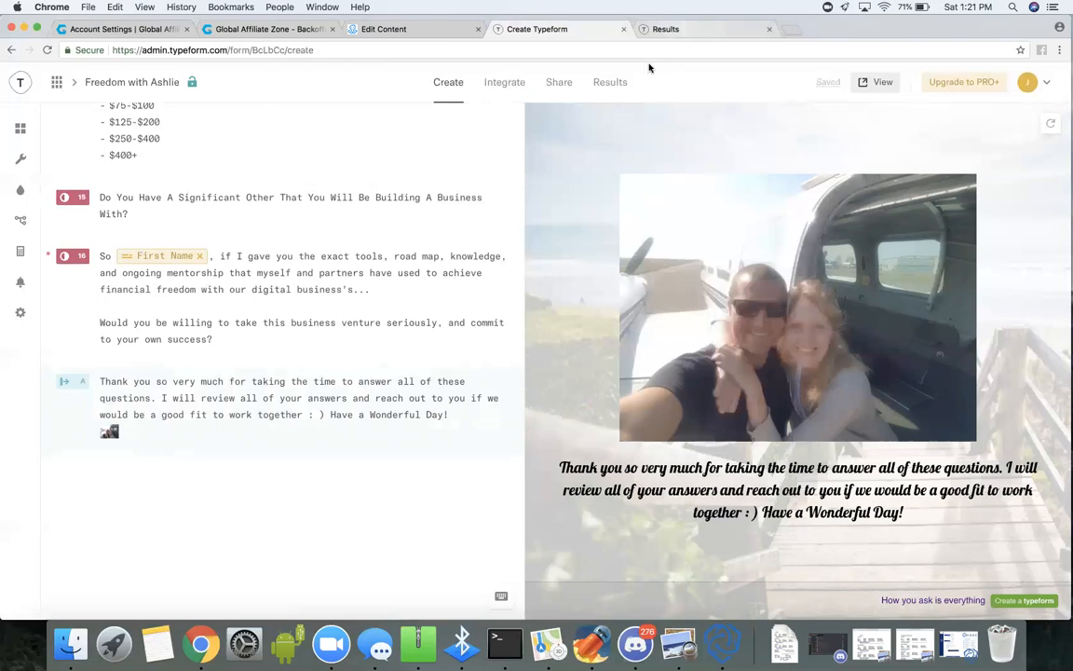
pyautogui.click(81, 388)
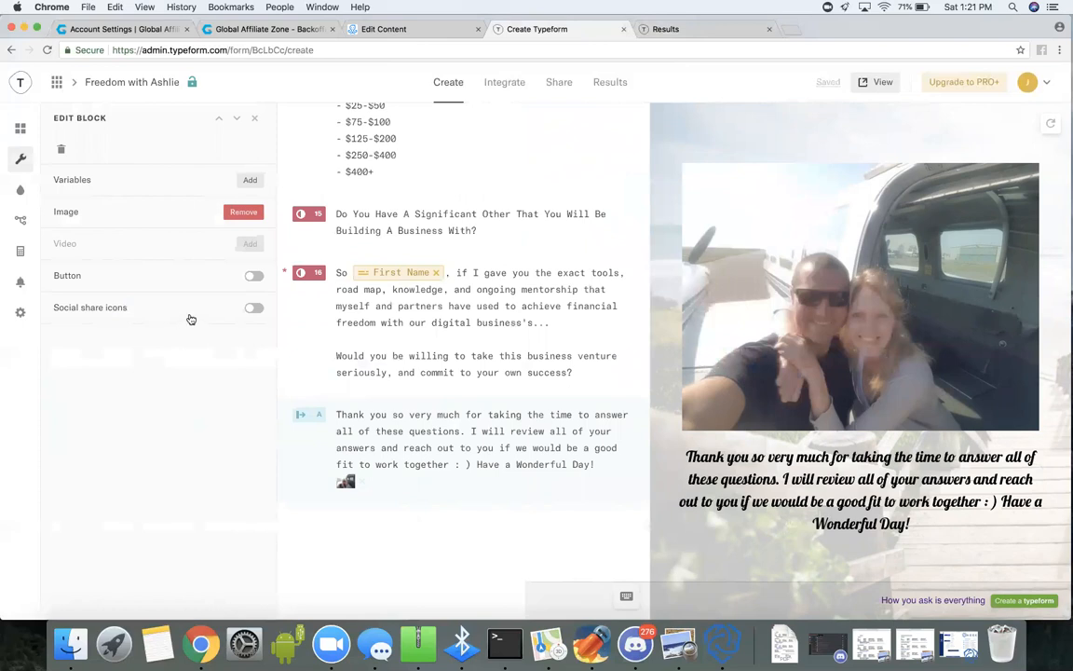
# Enable a button on the thank-you screen and label it "Masterclass rerplay!".
pyautogui.click(253, 278)
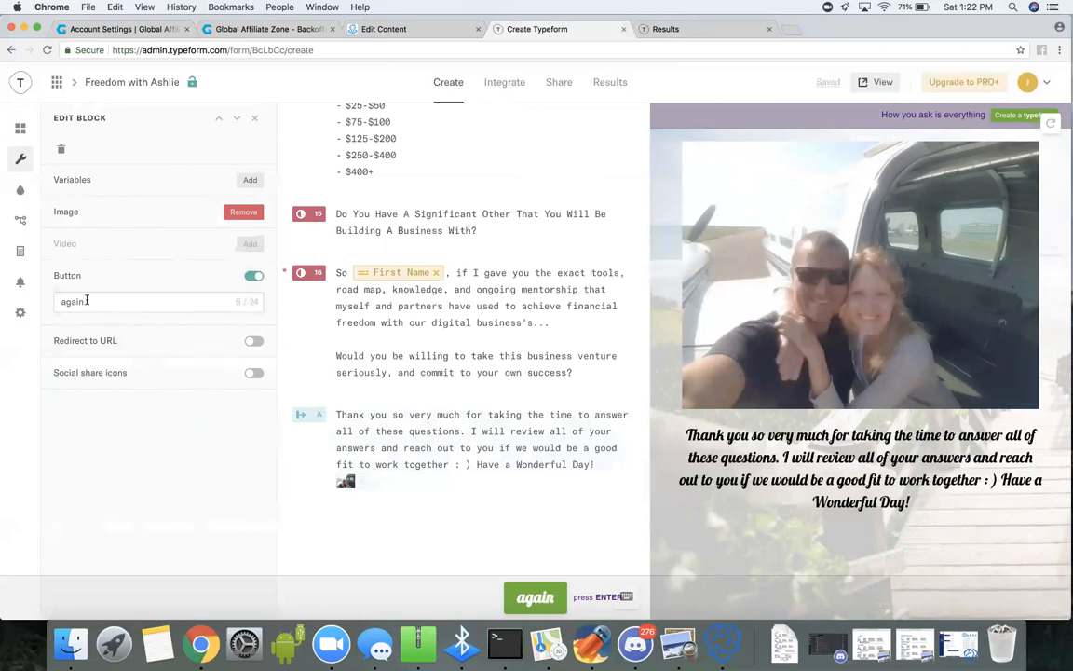
pyautogui.click(58, 302)
pyautogui.doubleClick(58, 302)
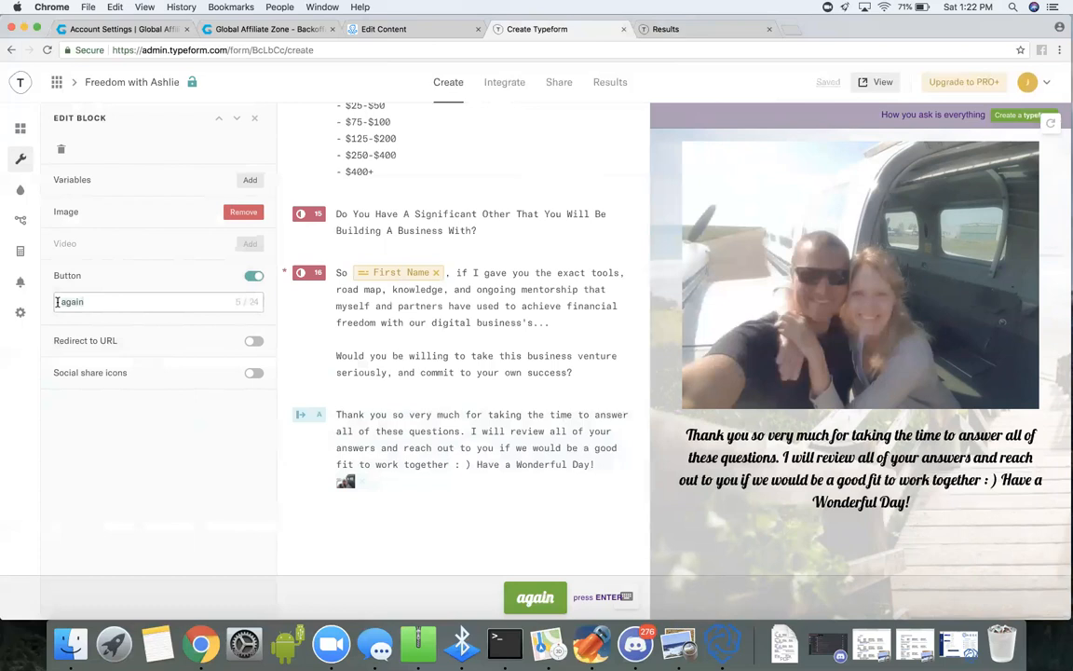
pyautogui.write('Ma')
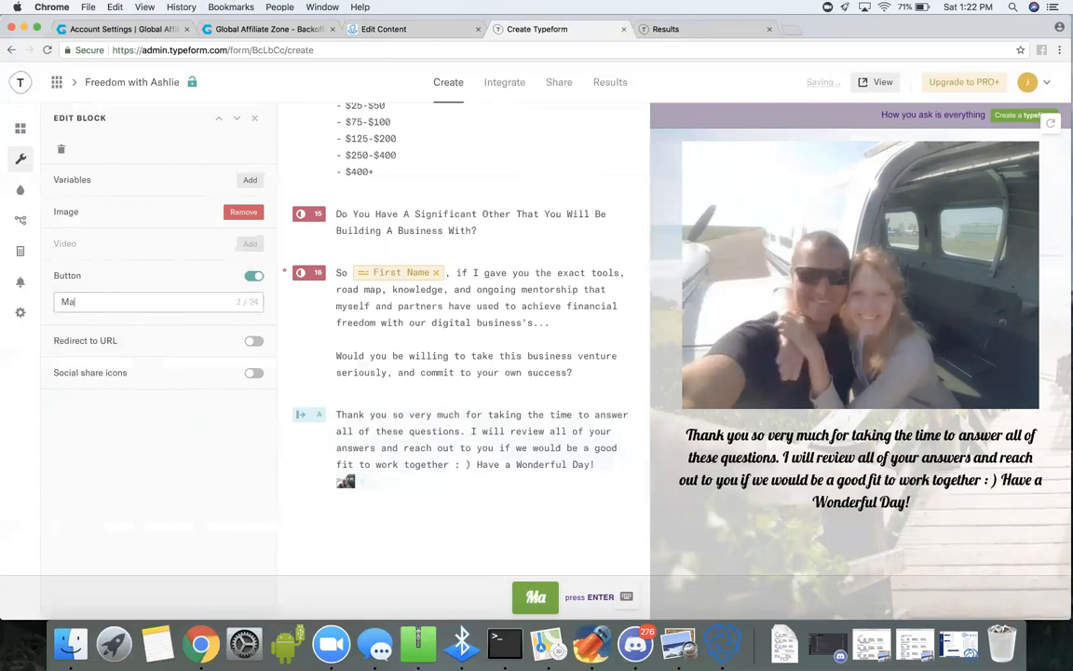
pyautogui.write('sterclas')
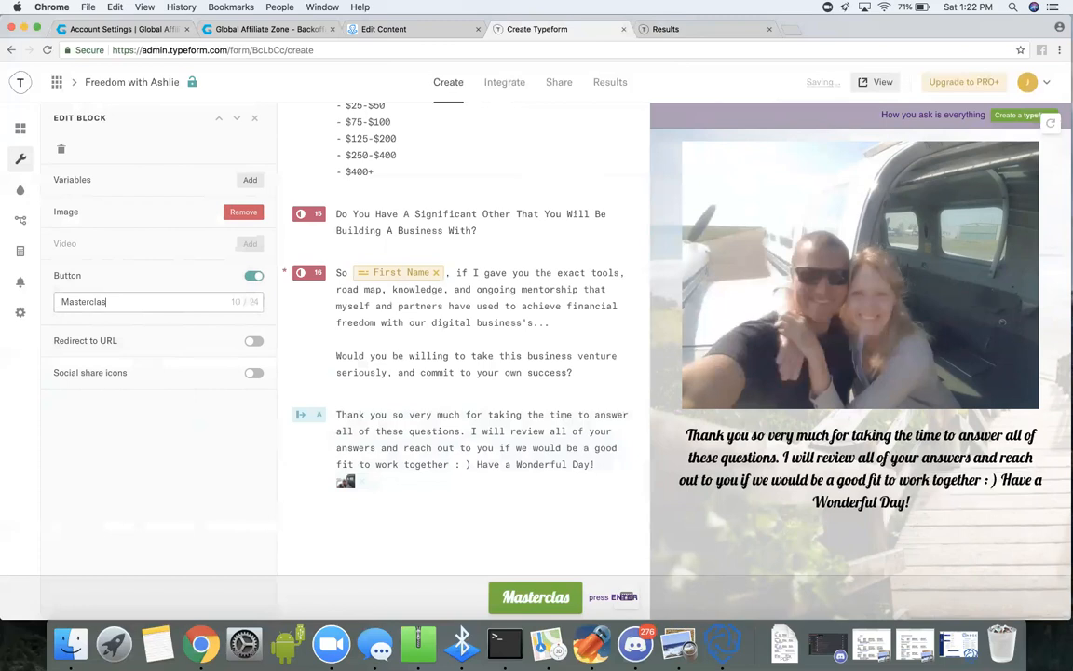
pyautogui.write('s rerplay!')
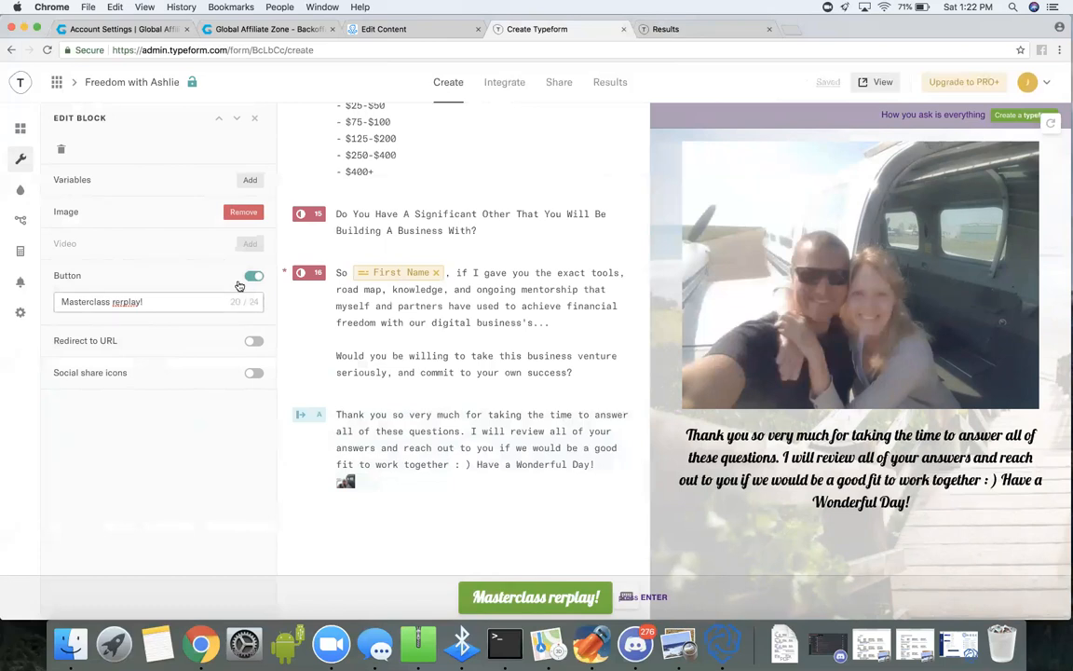
# Turn on redirecting to a URL for the thank-you screen's button.
pyautogui.click(254, 345)
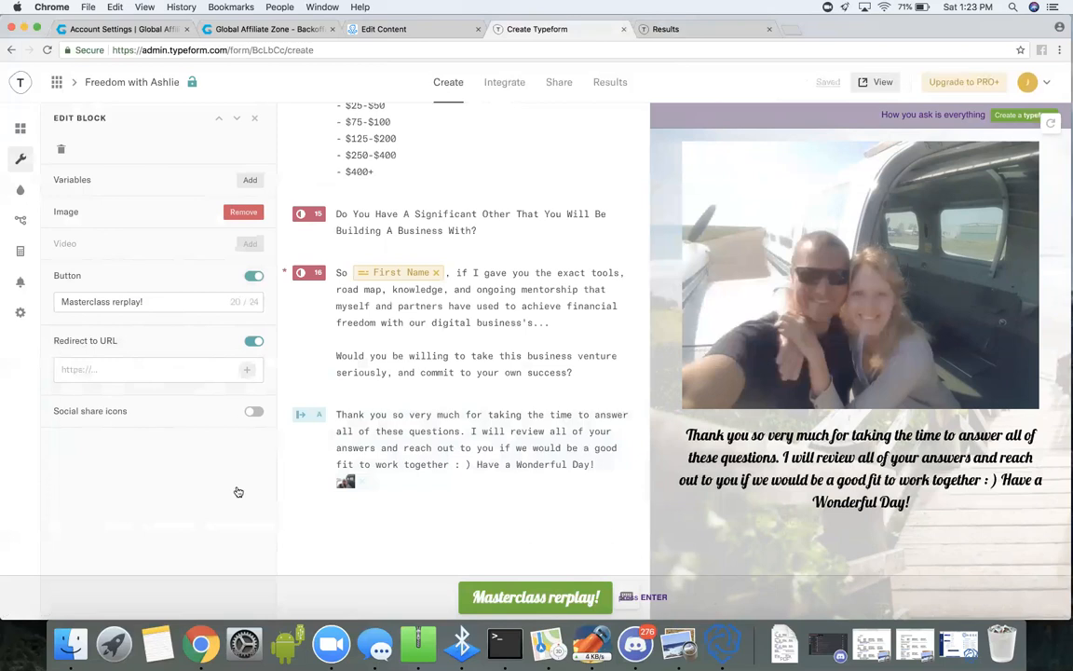
pyautogui.scroll(20, 544, 137)
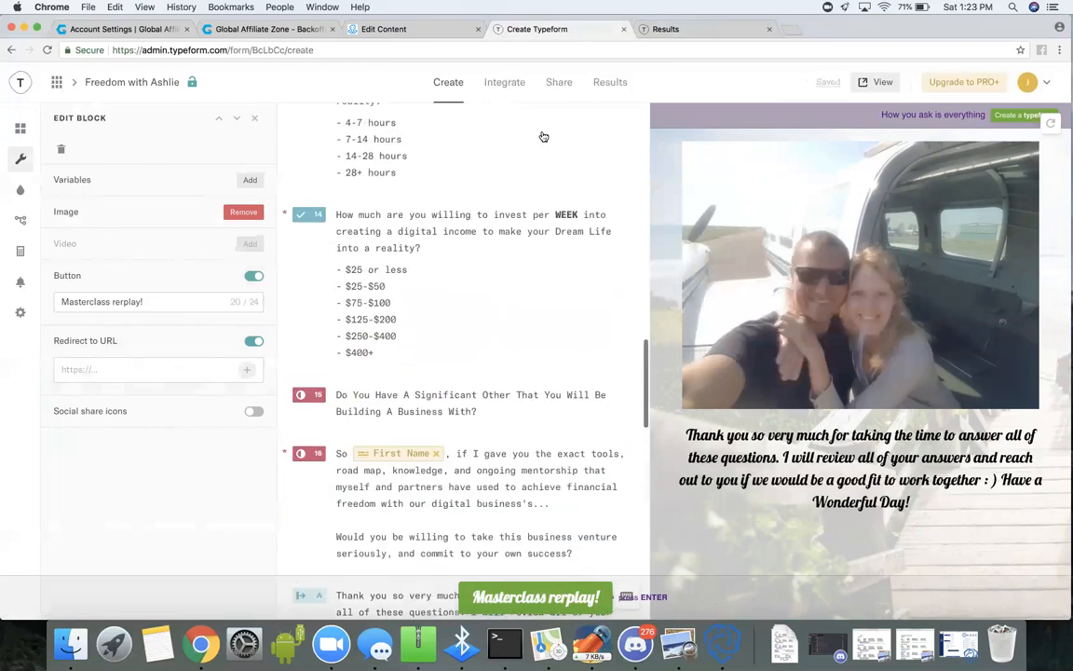
pyautogui.scroll(5, 545, 137)
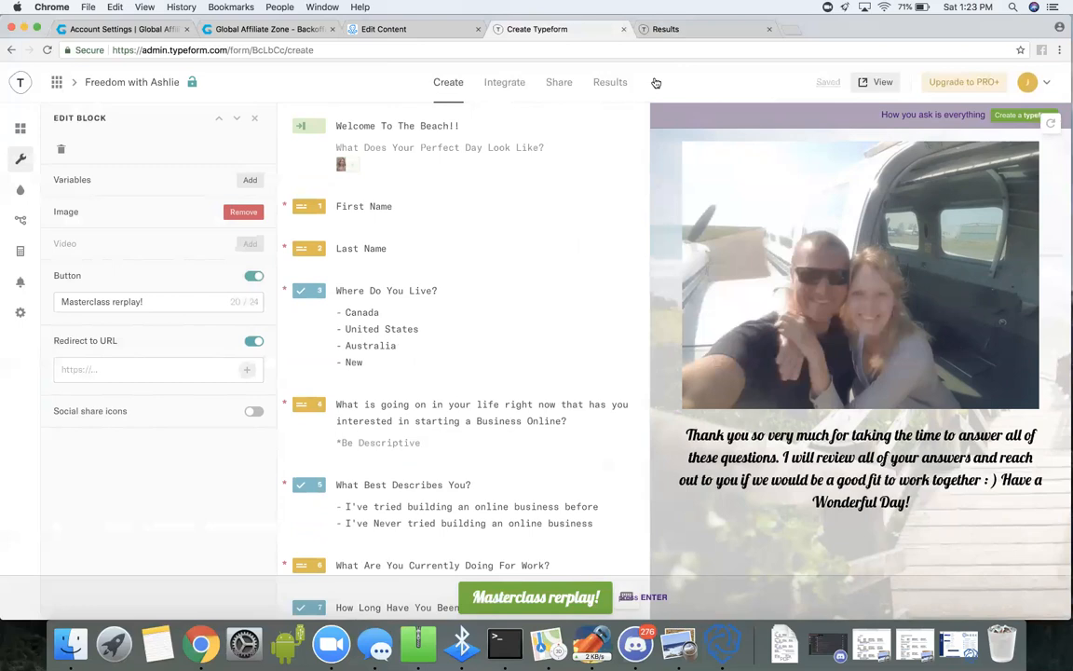
# Switch to ManyChat and examine the Main Sequence opt-in message, including the link details of its Access Questions button.
pyautogui.click(431, 31)
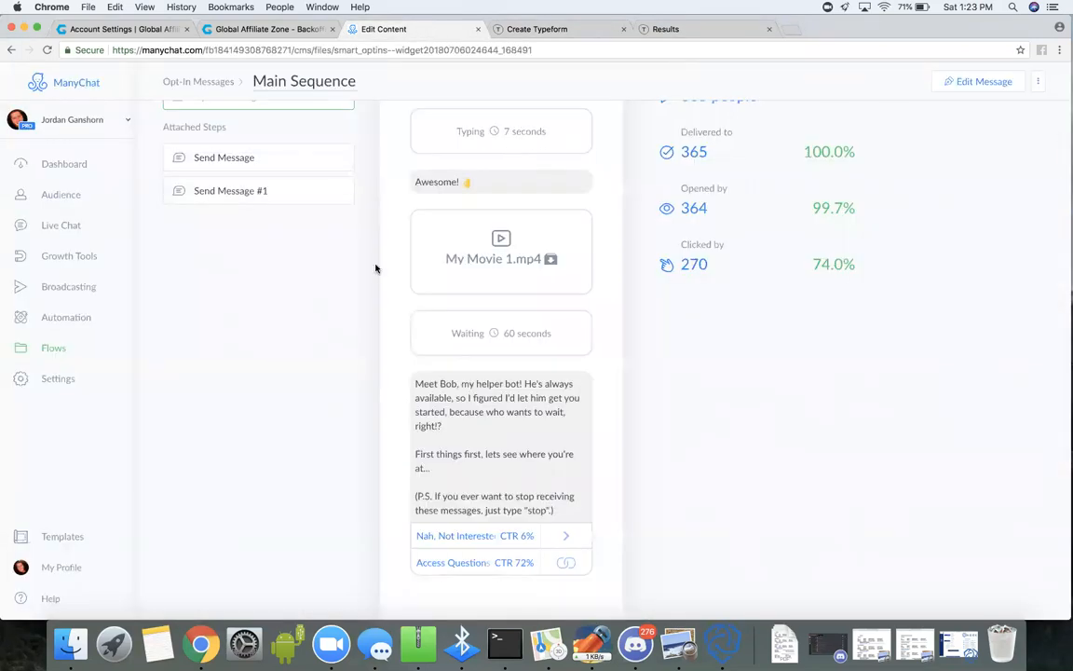
pyautogui.scroll(2, 376, 269)
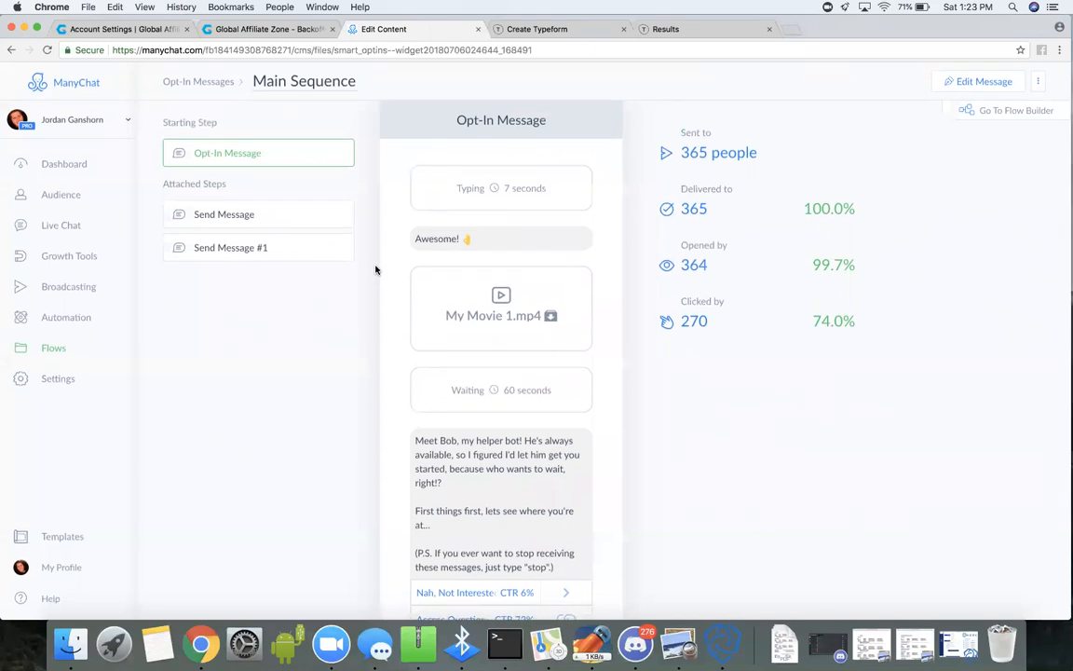
pyautogui.scroll(-2, 391, 388)
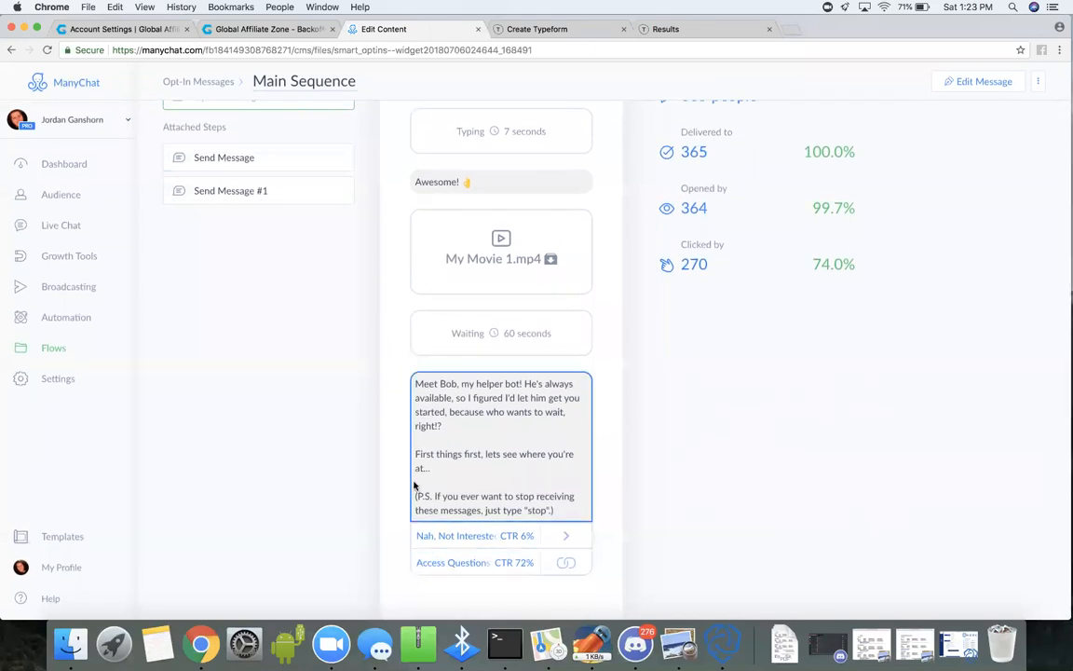
pyautogui.scroll(2, 391, 407)
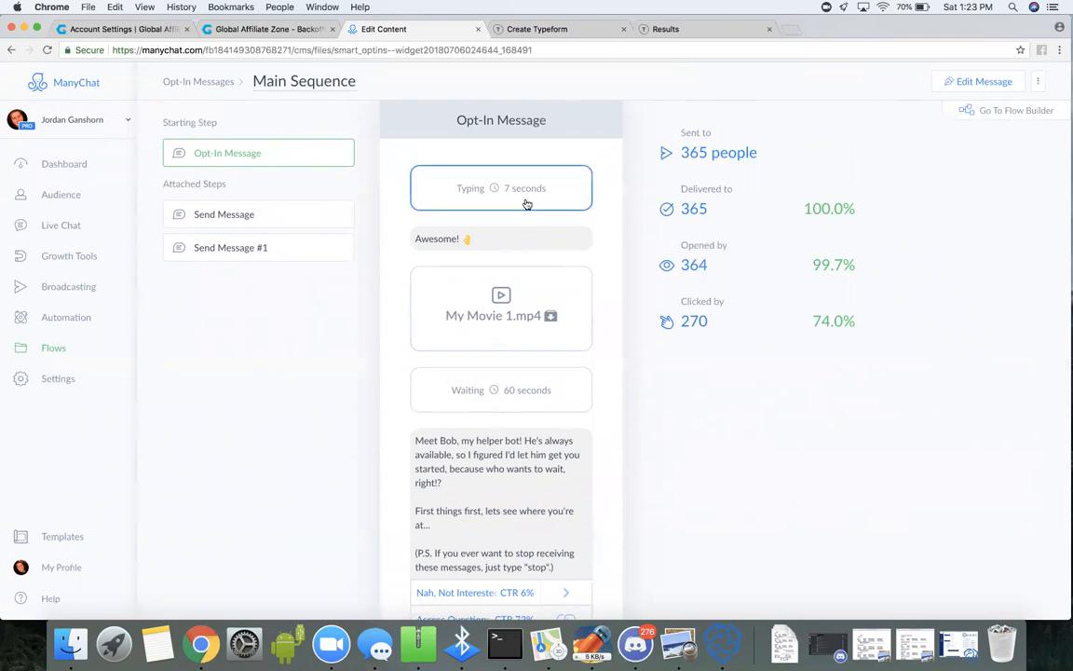
pyautogui.click(491, 240)
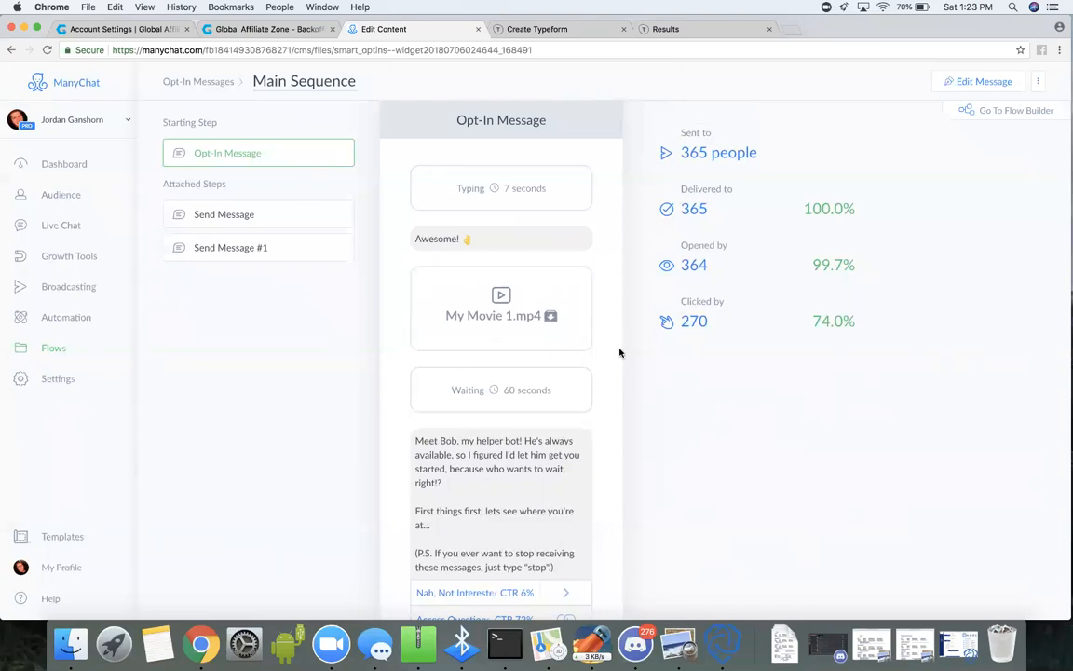
pyautogui.scroll(-2, 620, 352)
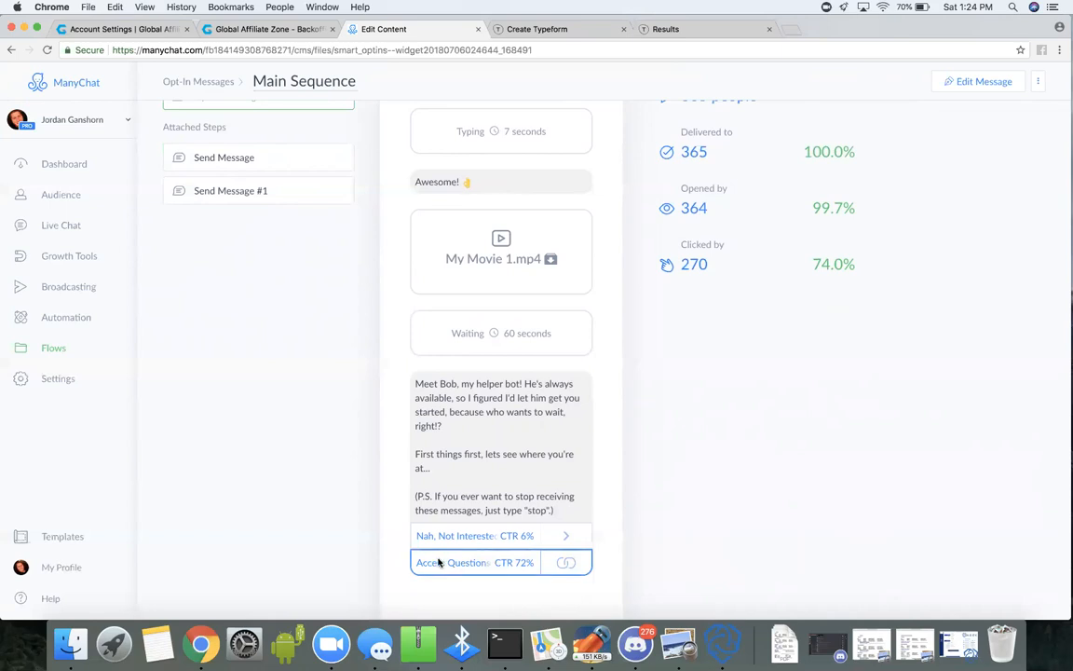
pyautogui.click(559, 566)
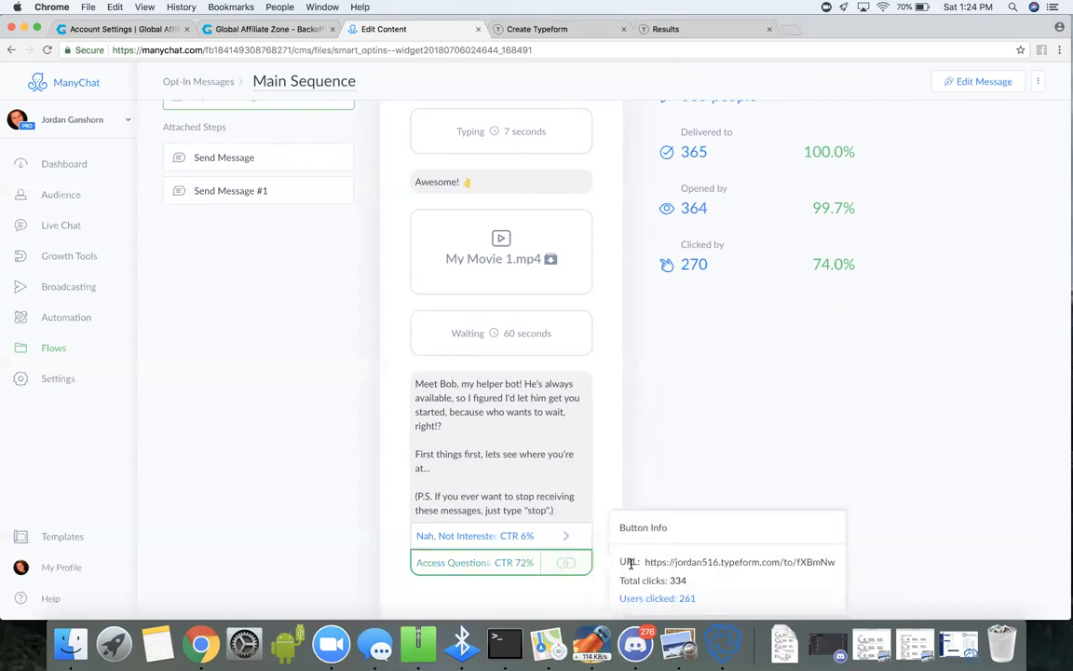